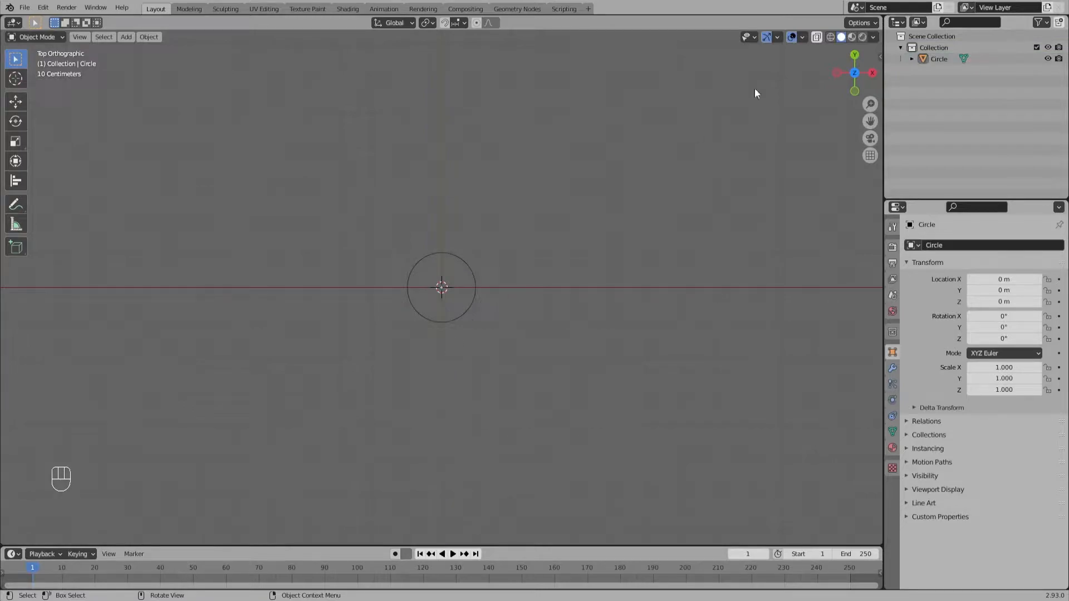
# Step: Rename the circle object as "Shooting star"
pyautogui.click(941, 59)
pyautogui.doubleClick(941, 59)
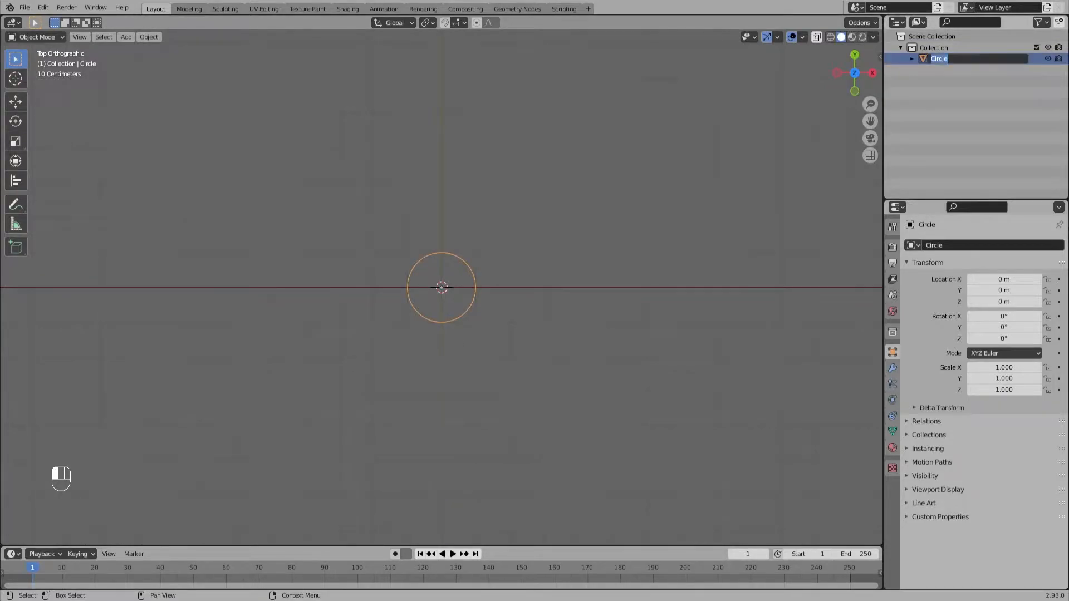
pyautogui.write('Shooting star')
pyautogui.press('Return')
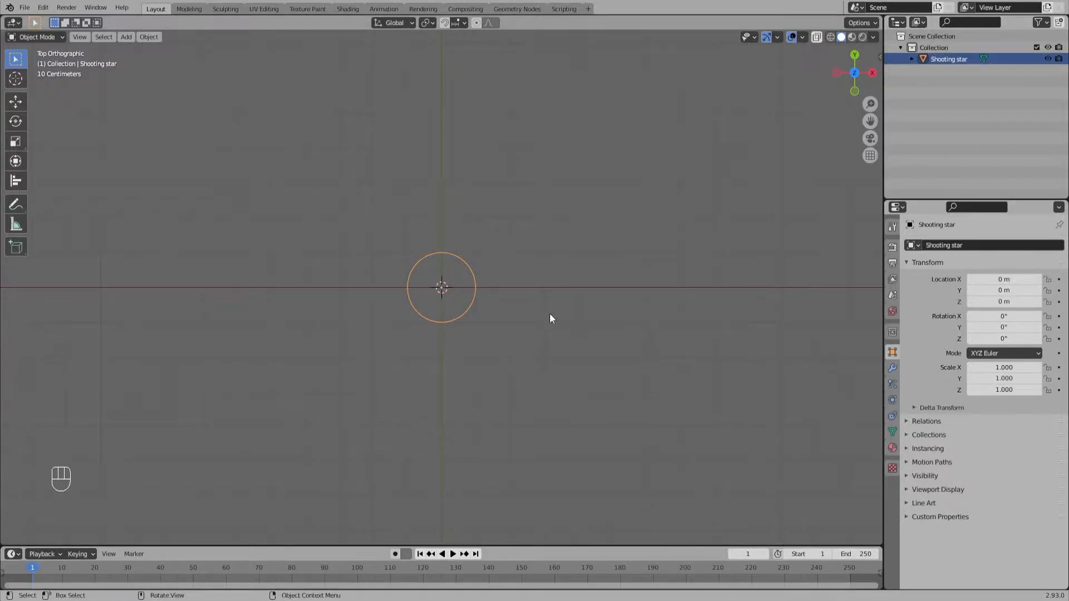
# Step: Un-subdivide the lower-left arc of the circle in Edit Mode with 2 iterations, then clear the selection
pyautogui.press('Tab')
pyautogui.moveTo(357, 375); pyautogui.dragTo(458, 267)
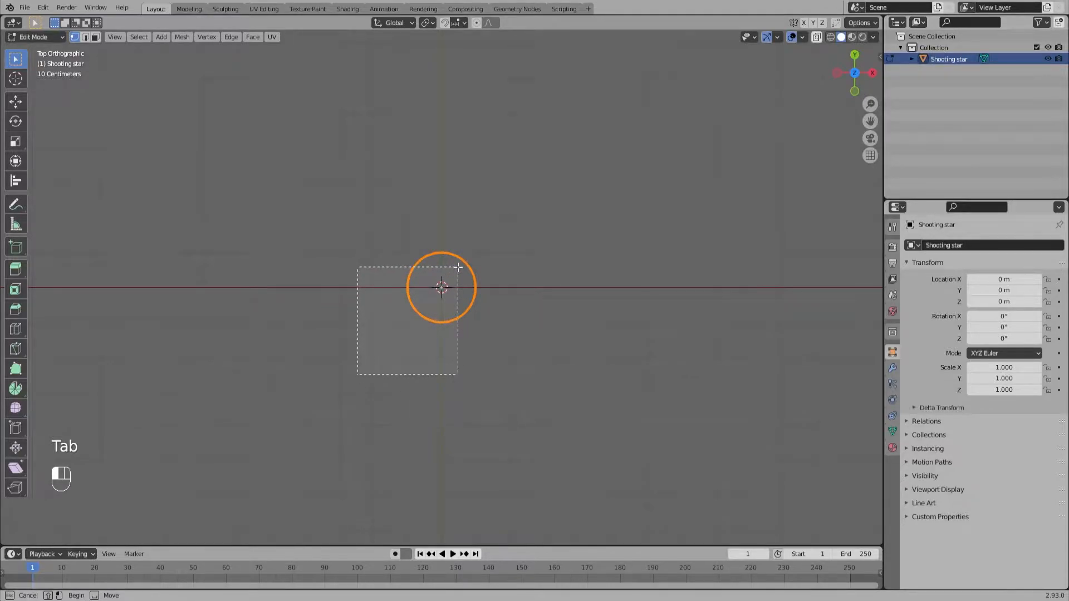
pyautogui.moveTo(458, 267); pyautogui.dragTo(457, 267)
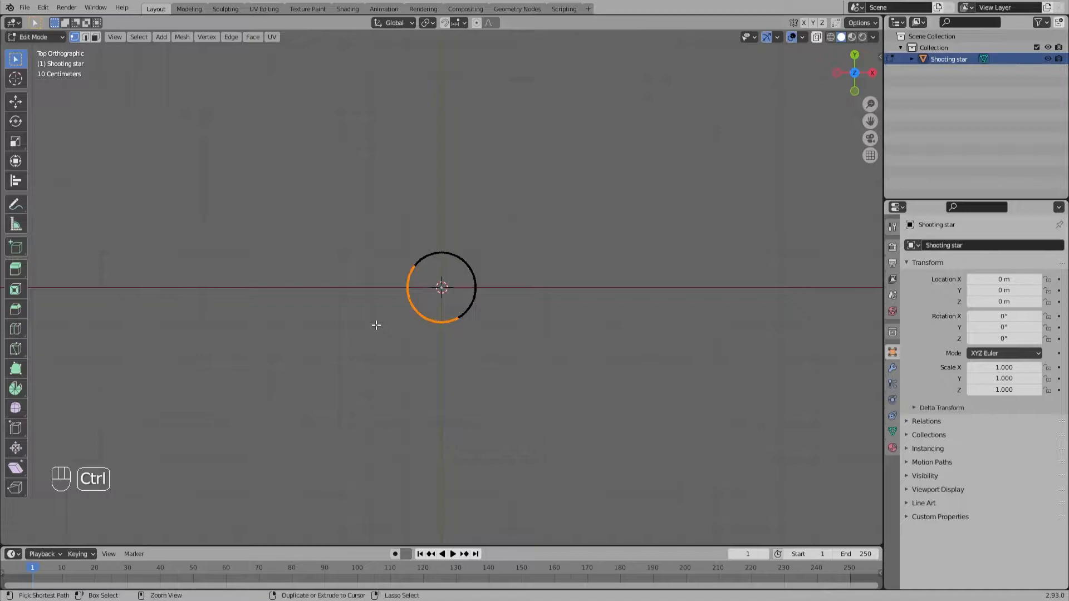
pyautogui.hotkey('ctrl', 'e')
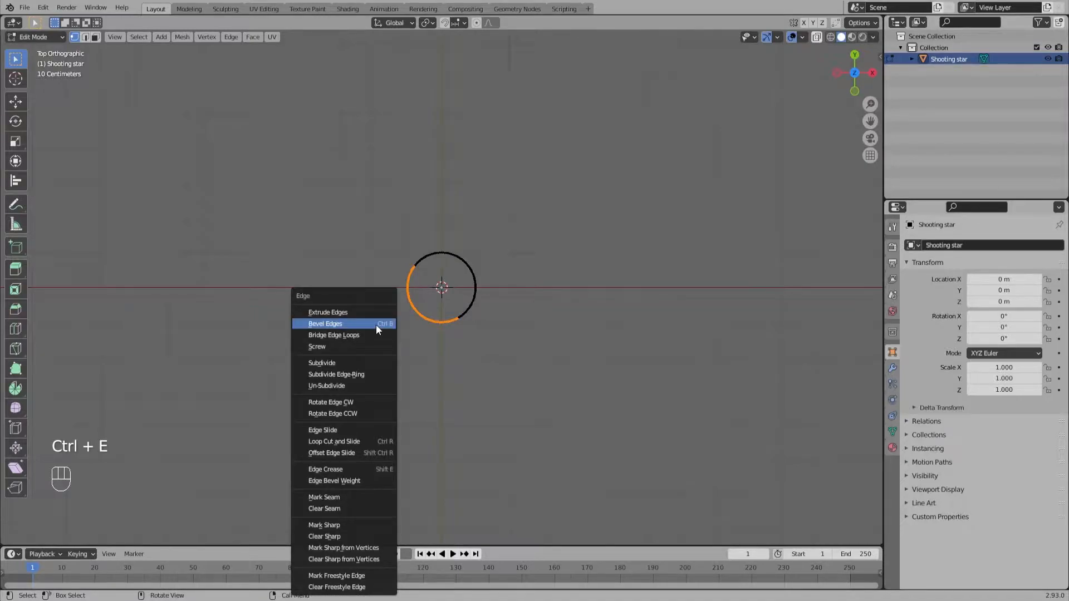
pyautogui.click(358, 386)
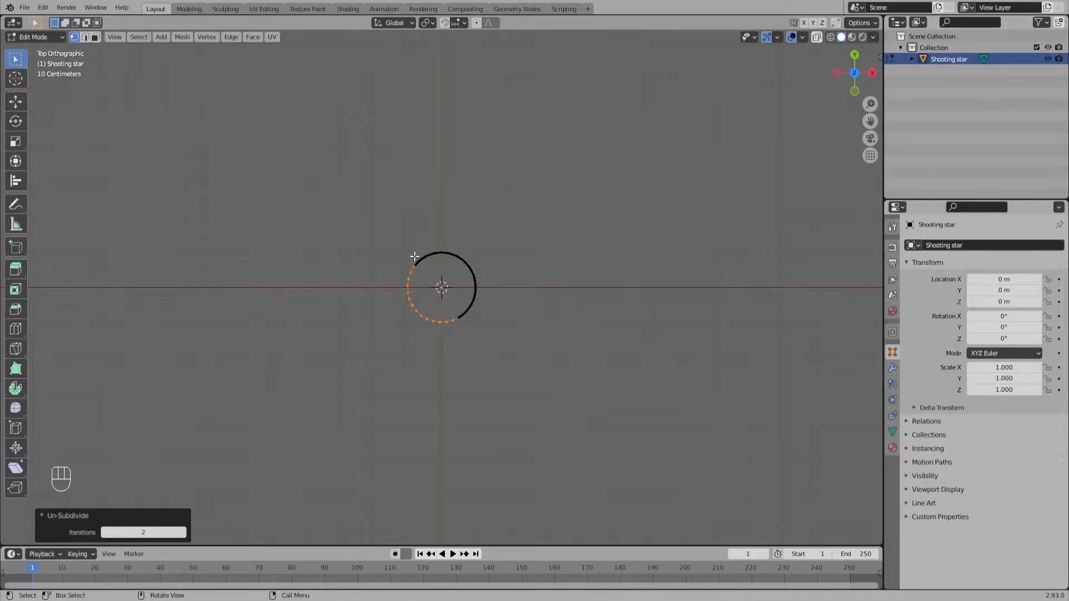
pyautogui.click(433, 359)
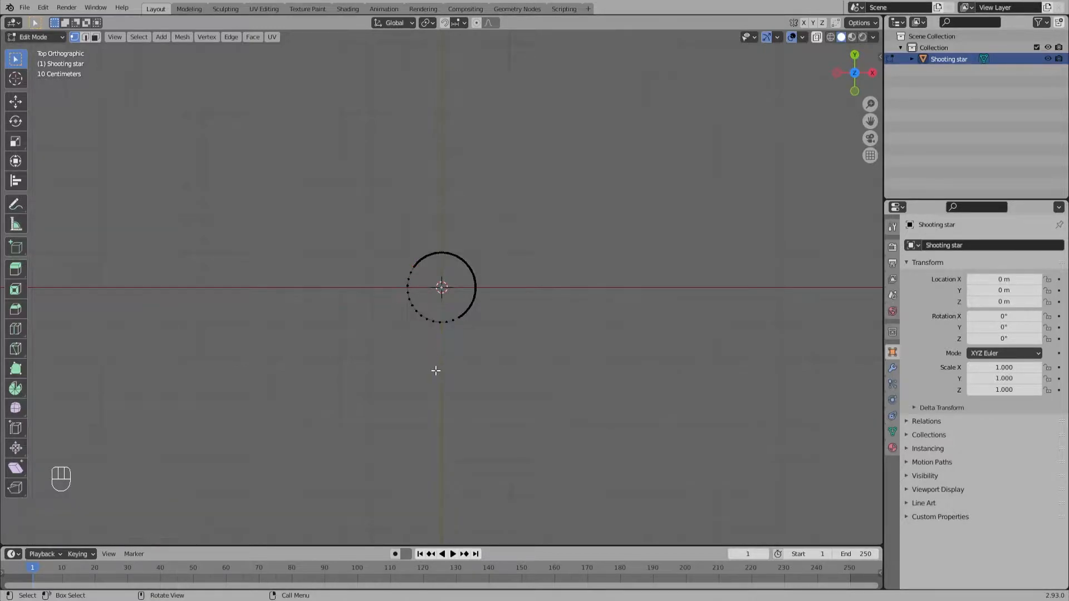
# Step: Pull a lower-left vertex about -5.91 m in X and -2.83 m in Y, using Random proportional editing with a size of about 1.61
pyautogui.click(412, 305)
pyautogui.press('o')
pyautogui.click(495, 22)
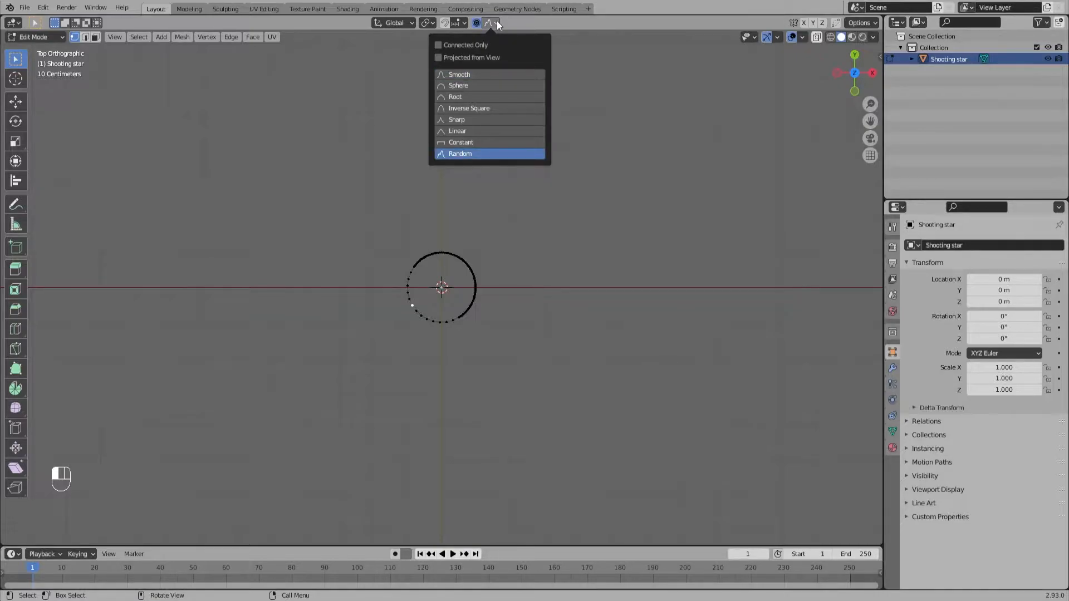
pyautogui.press('g')
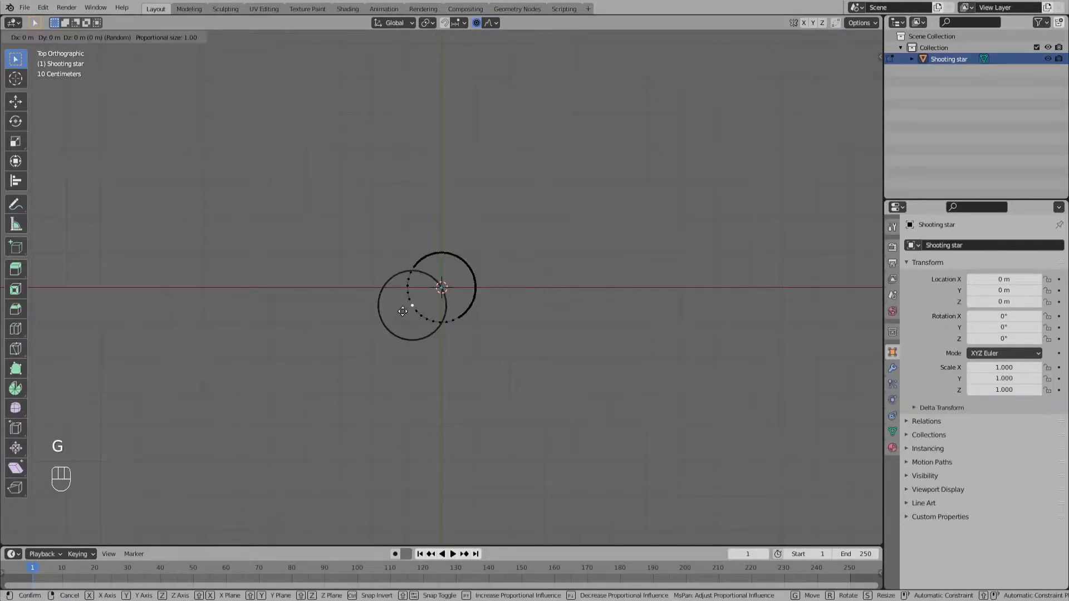
pyautogui.scroll(-1, 328, 367)
pyautogui.scroll(-2, 267, 403)
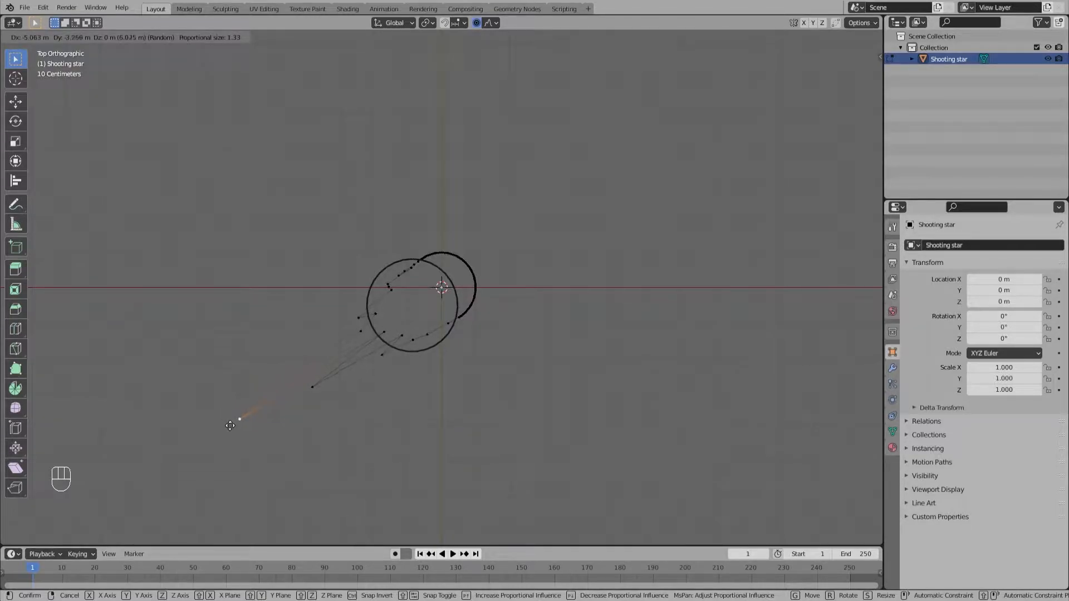
pyautogui.scroll(-2, 198, 409)
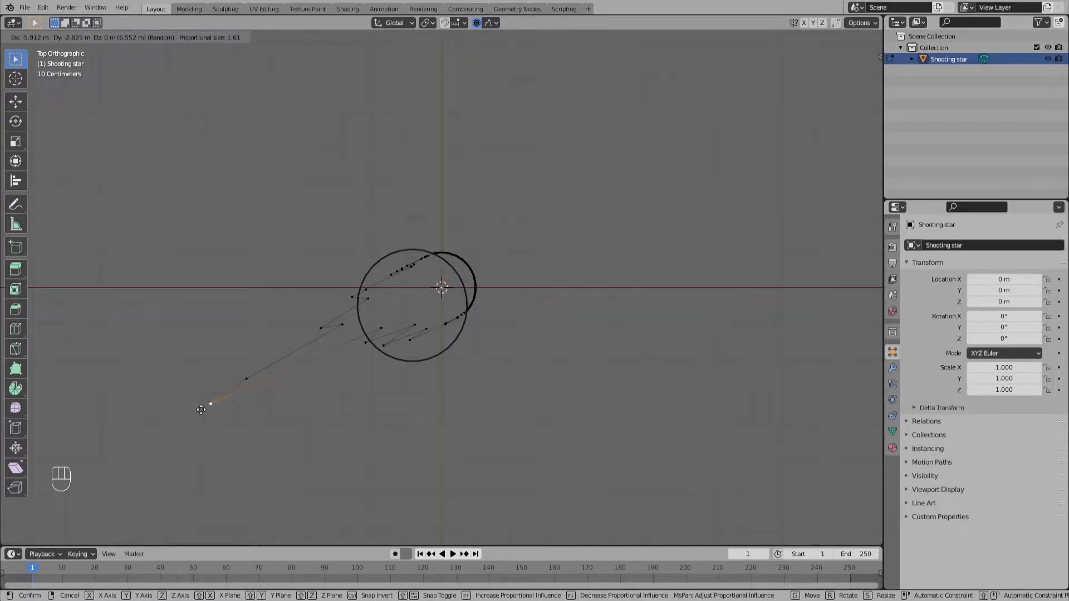
pyautogui.click(201, 410)
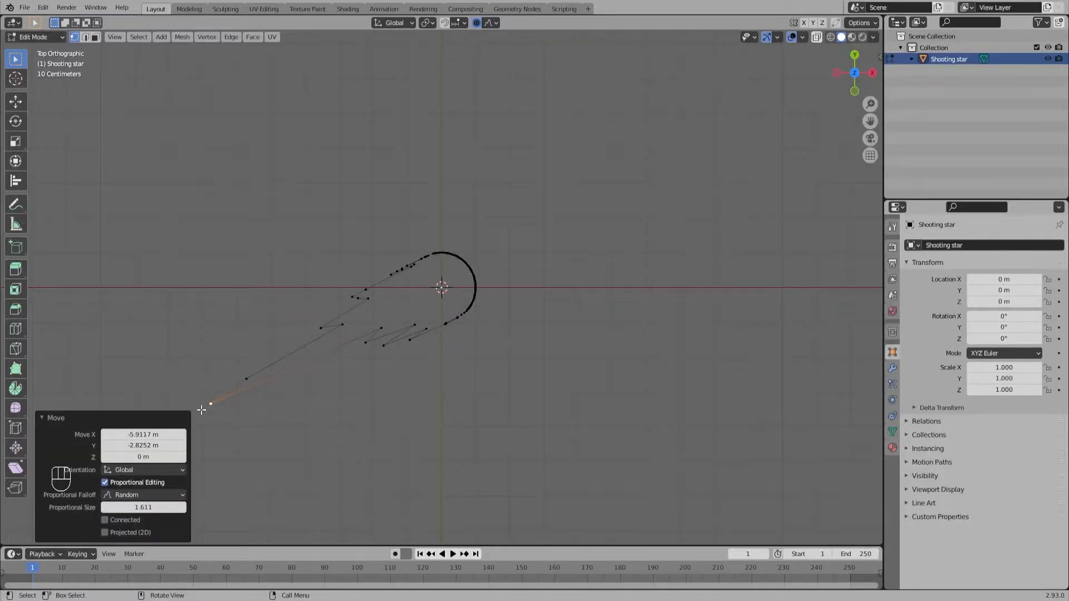
pyautogui.click(598, 355)
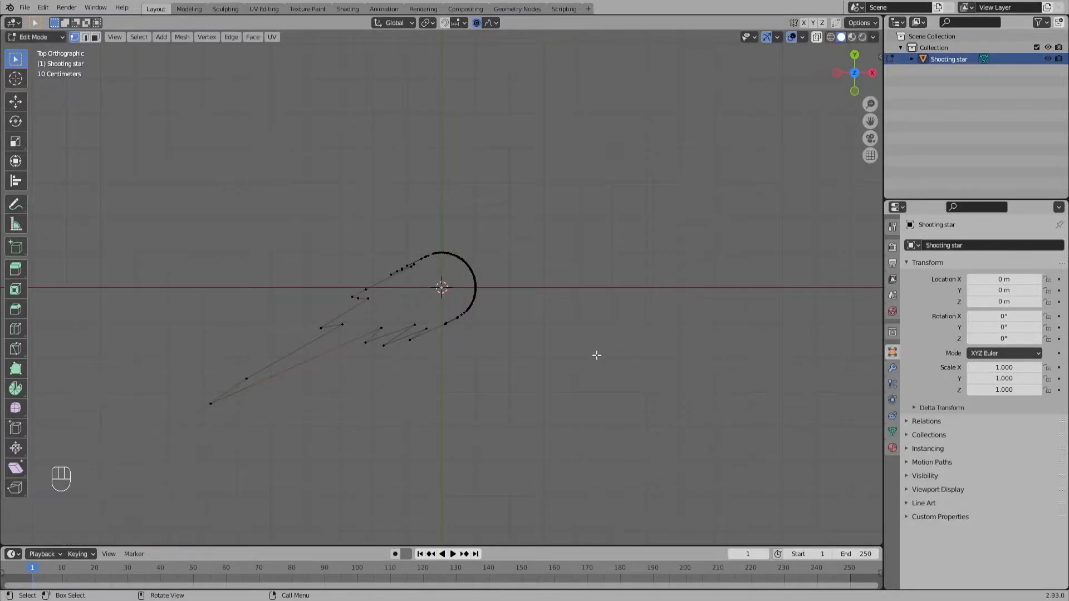
# Step: Turn off proportional editing and move a vertex on the upper tail edge about 0.43 m in X and 0.27 m in Y
pyautogui.scroll(5, 398, 259)
pyautogui.scroll(1, 402, 252)
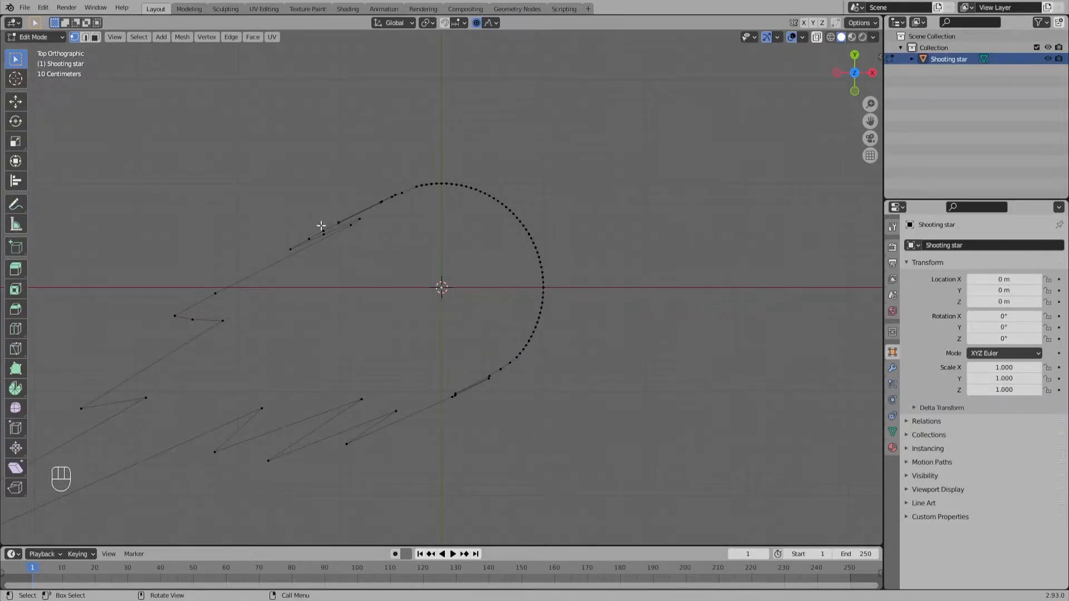
pyautogui.click(337, 222)
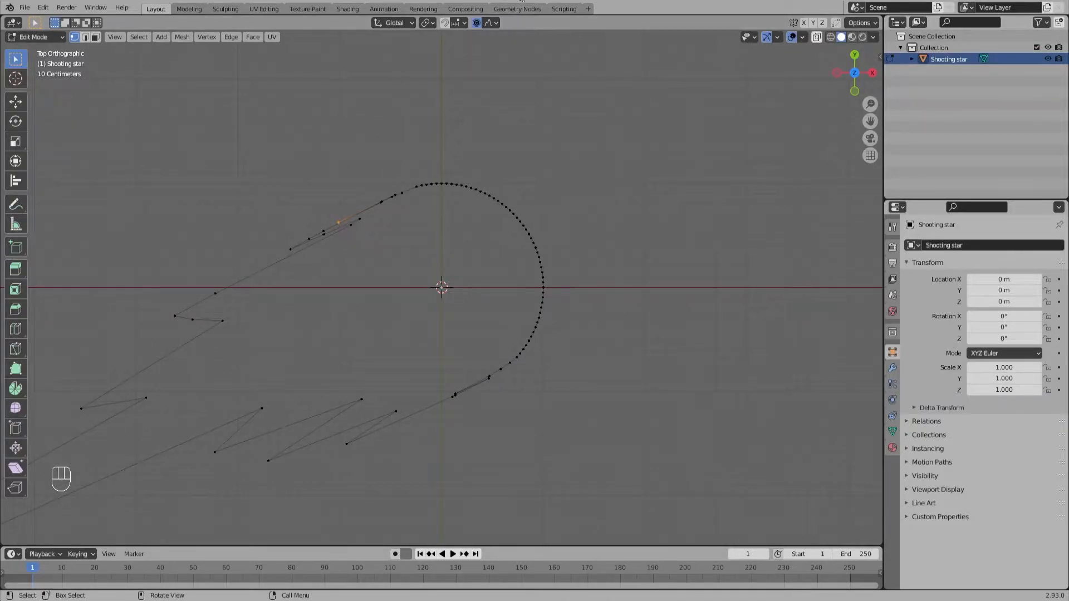
pyautogui.click(476, 22)
pyautogui.press('g')
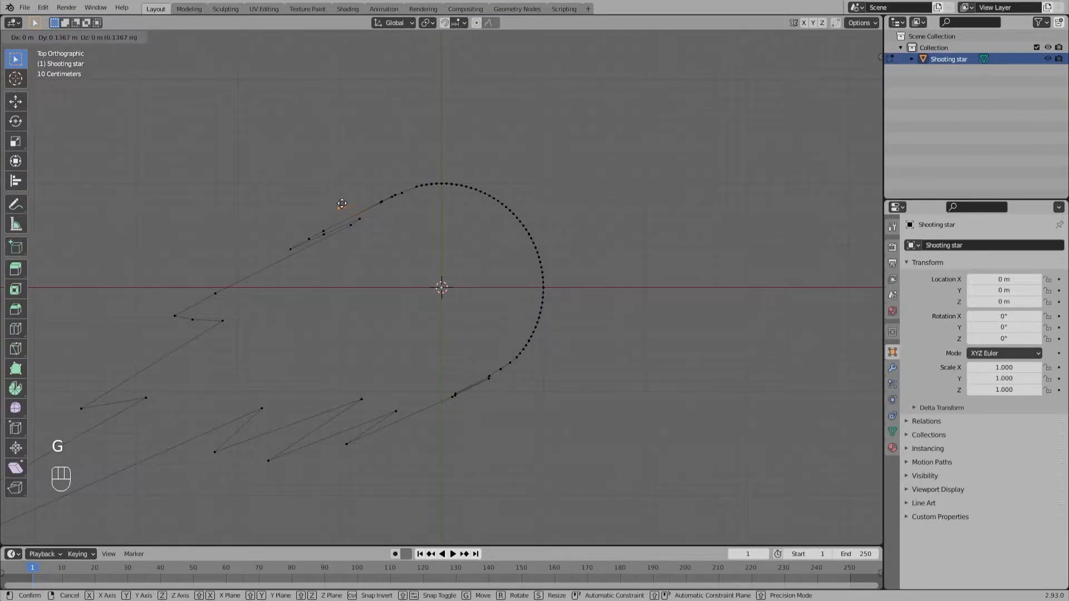
pyautogui.click(384, 192)
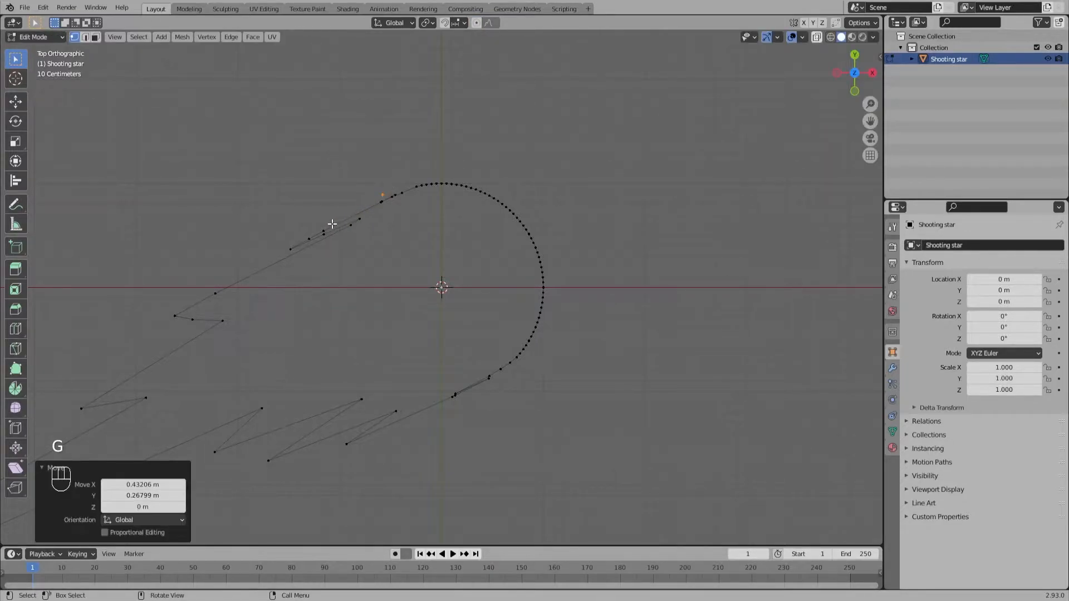
# Step: Try repositioning the vertex clusters on the upper tail edge, and undo the moves
pyautogui.moveTo(276, 202); pyautogui.dragTo(384, 265)
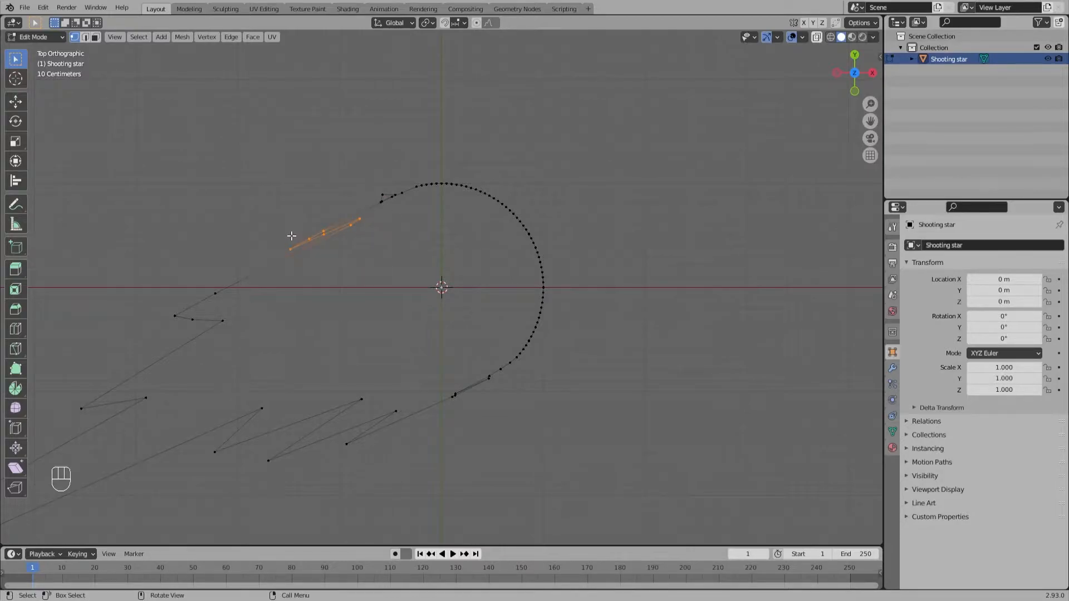
pyautogui.press('g')
pyautogui.click(243, 243)
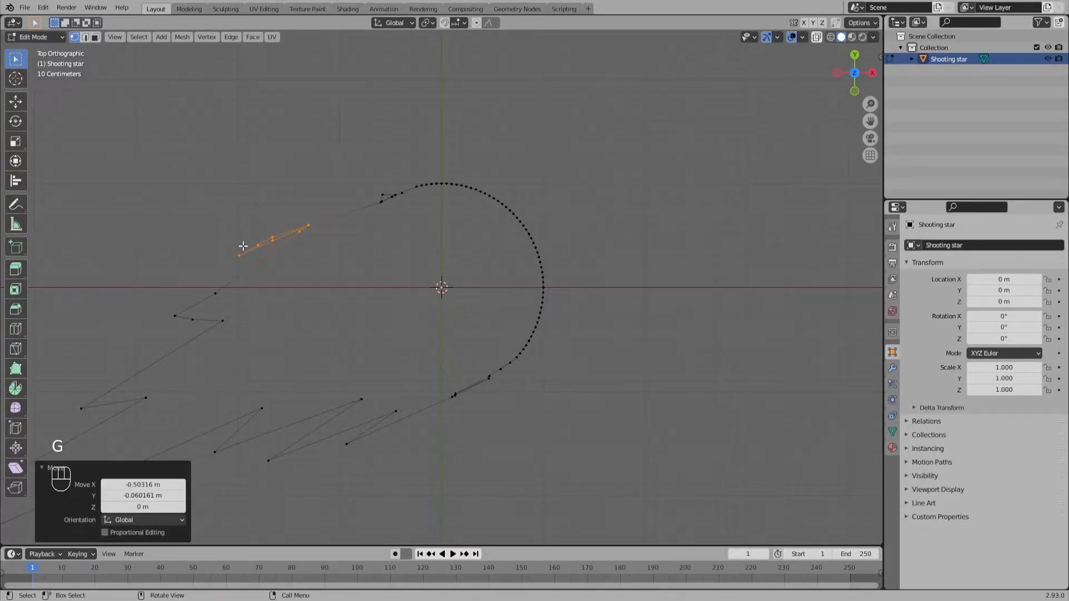
pyautogui.hotkey('ctrl', 'z')
pyautogui.hotkey('ctrl', 'z')
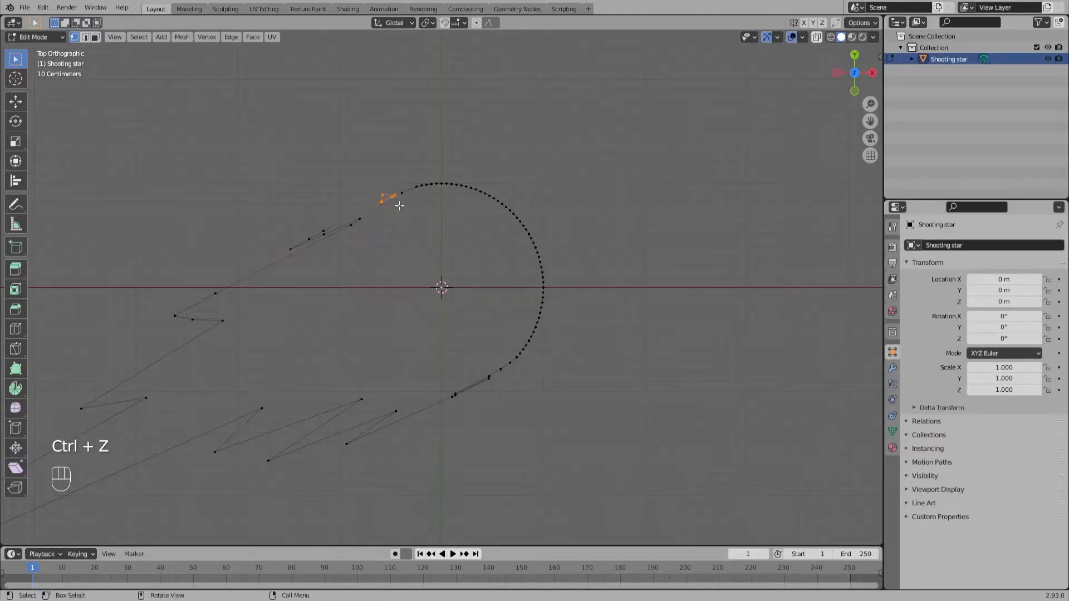
pyautogui.press('g')
pyautogui.click(378, 207)
pyautogui.hotkey('ctrl', 'z')
# Step: Delete the clustered vertices where the upper tail meets the arc, and bridge the gap with an edge
pyautogui.moveTo(366, 185); pyautogui.dragTo(406, 205)
pyautogui.press('x')
pyautogui.click(386, 201)
pyautogui.moveTo(320, 227); pyautogui.dragTo(326, 232)
pyautogui.keyDown('shift'); pyautogui.moveTo(404, 182); pyautogui.dragTo(419, 192); pyautogui.keyUp('shift')
pyautogui.click(403, 239)
# Step: Delete the overlapping vertices where the lower tail edge meets the arc
pyautogui.click(489, 377)
pyautogui.press('g')
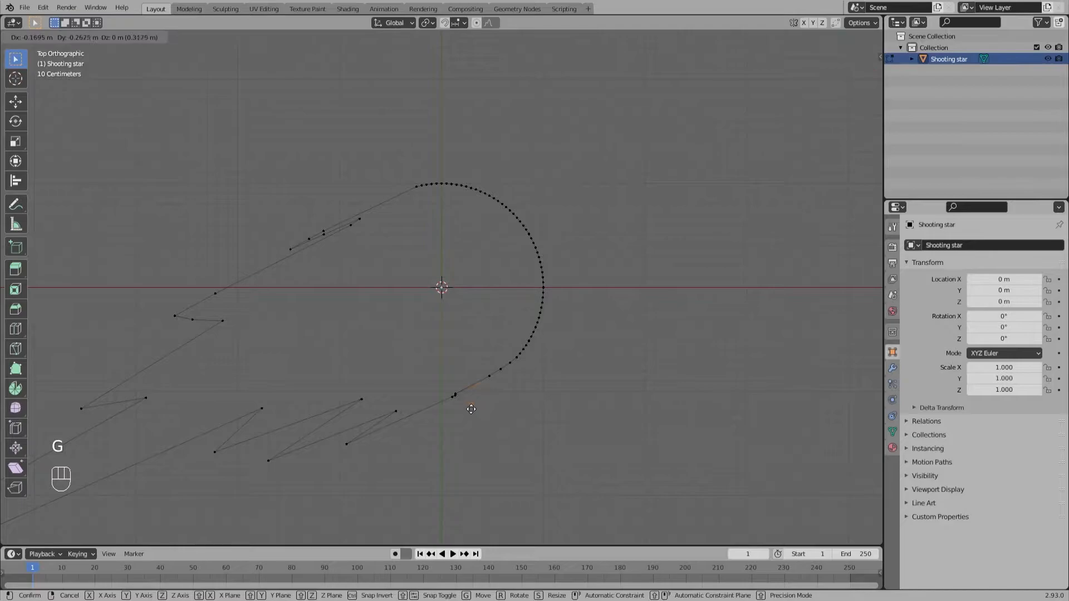
pyautogui.click(439, 375)
pyautogui.moveTo(431, 362); pyautogui.dragTo(470, 413)
pyautogui.press('x')
pyautogui.click(456, 409)
# Step: Connect the lower end of the arc to the nearest loose tail vertex with an edge
pyautogui.click(345, 444)
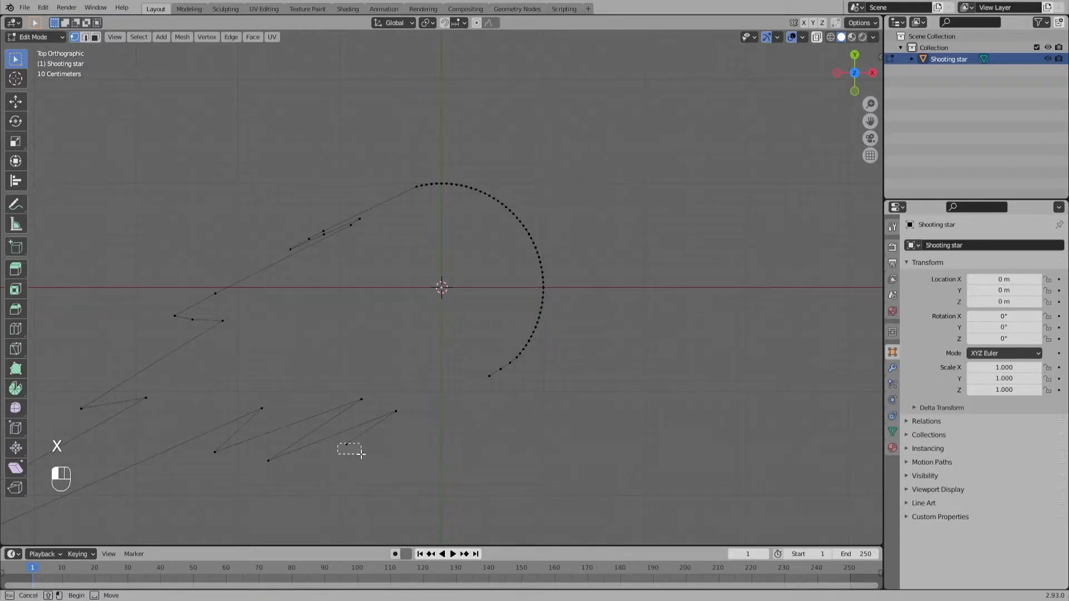
pyautogui.keyDown('shift'); pyautogui.click(489, 376); pyautogui.keyUp('shift')
pyautogui.keyDown('shift'); pyautogui.click(500, 369); pyautogui.keyUp('shift')
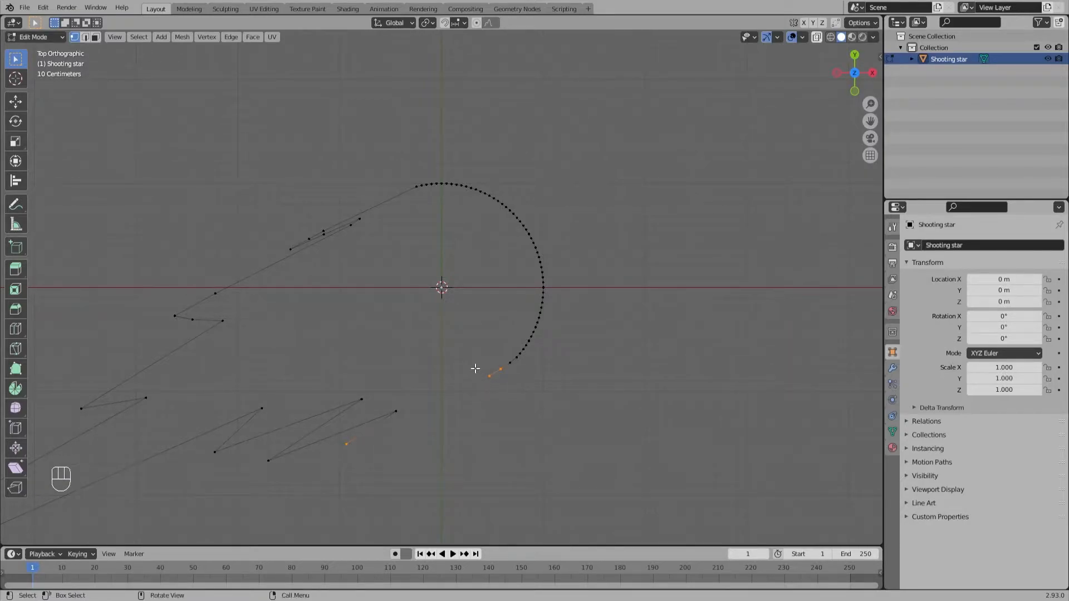
pyautogui.click(346, 444)
pyautogui.keyDown('shift'); pyautogui.click(488, 376); pyautogui.keyUp('shift')
pyautogui.click(503, 409)
# Step: Move the outer vertex of the upper narrow spike slightly outward along the tail, about -0.16 m in X and -0.09 m in Y
pyautogui.click(290, 248)
pyautogui.press('g')
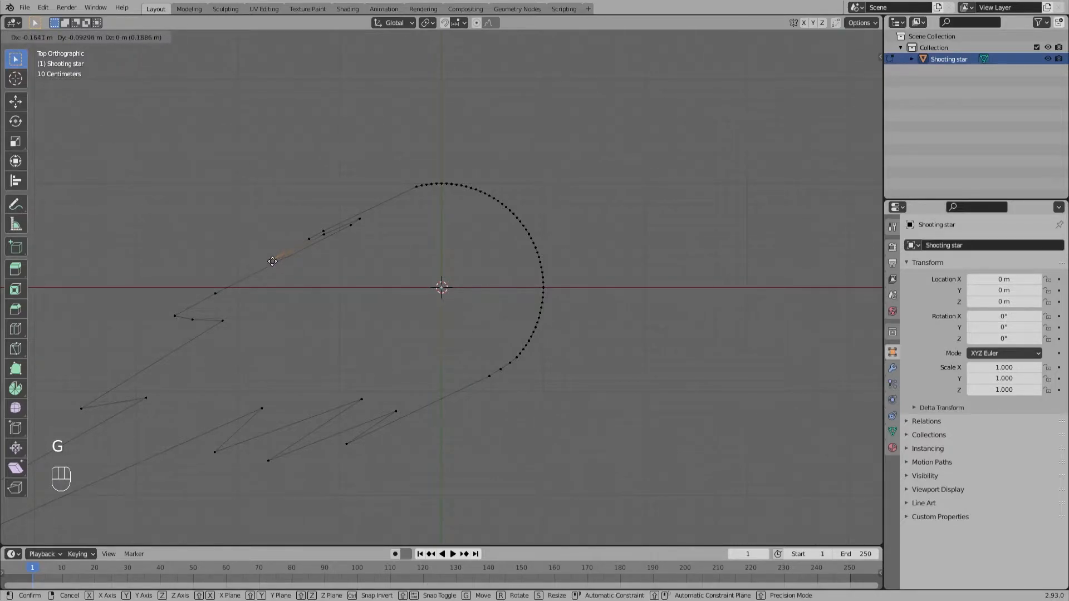
pyautogui.click(273, 261)
# Step: Try moving the two inner vertices of the upper narrow spike, and undo the move
pyautogui.moveTo(375, 229); pyautogui.dragTo(346, 219)
pyautogui.press('g')
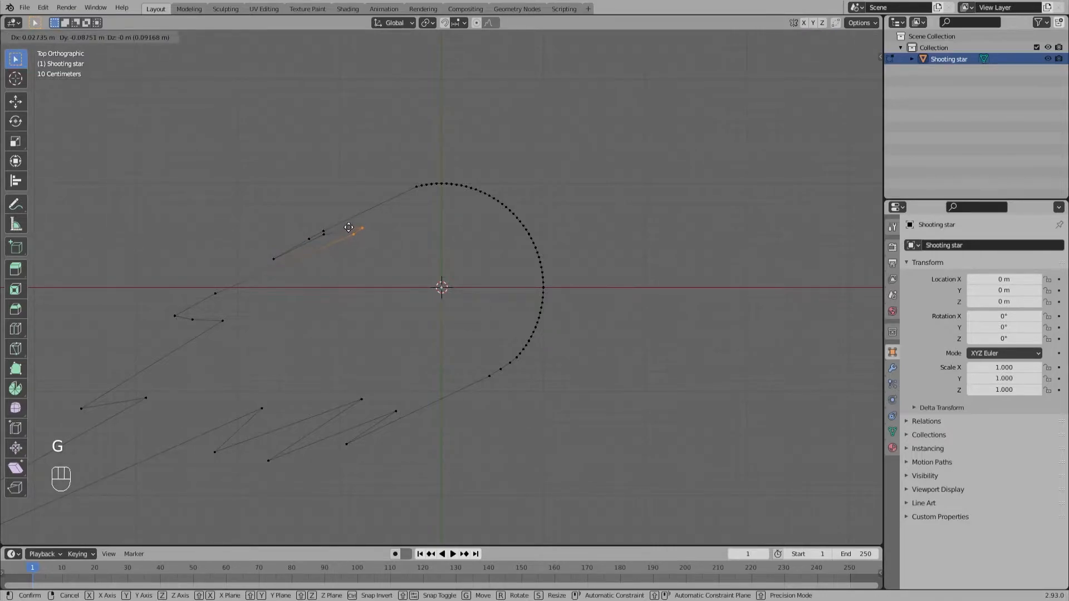
pyautogui.click(357, 221)
pyautogui.hotkey('ctrl', 'z')
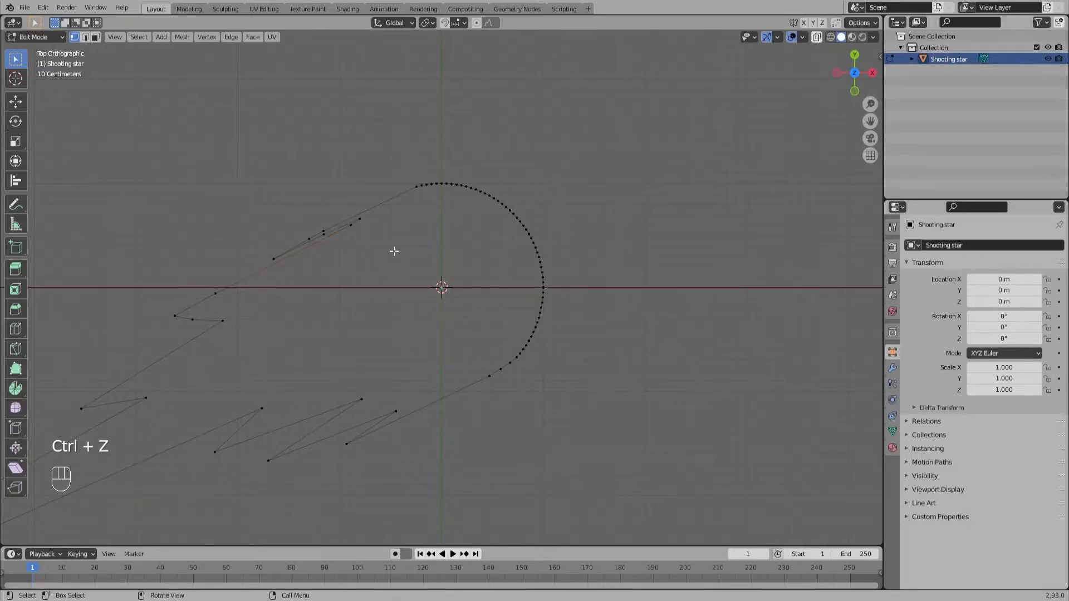
# Step: Move the two vertices at the tail's tip toward the circle to shorten the tail
pyautogui.scroll(-6, 351, 329)
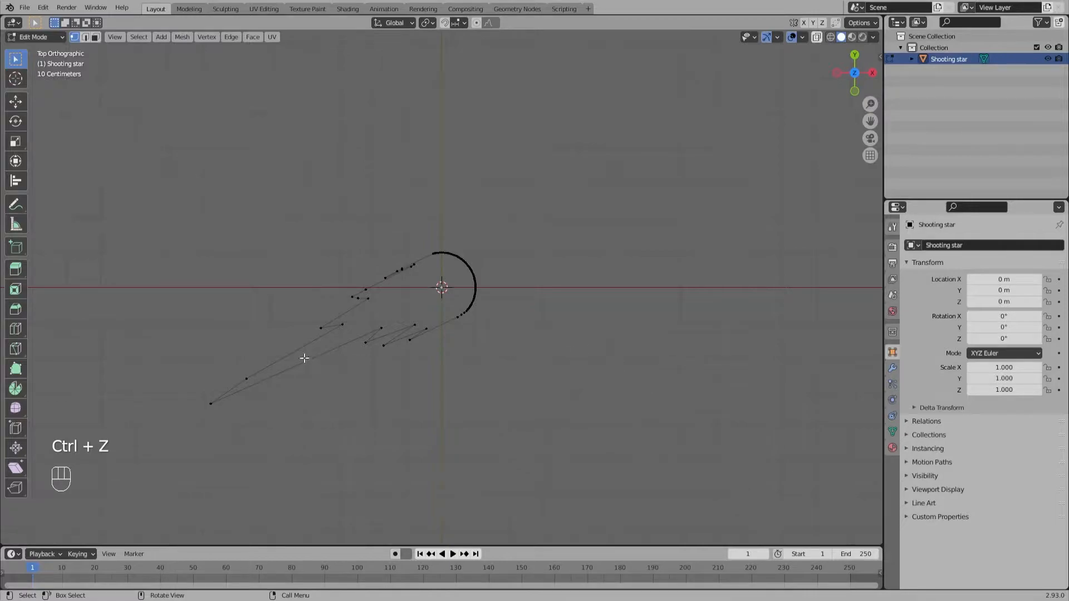
pyautogui.moveTo(232, 361); pyautogui.dragTo(255, 391)
pyautogui.keyDown('shift'); pyautogui.moveTo(193, 358); pyautogui.dragTo(236, 413); pyautogui.keyUp('shift')
pyautogui.press('g')
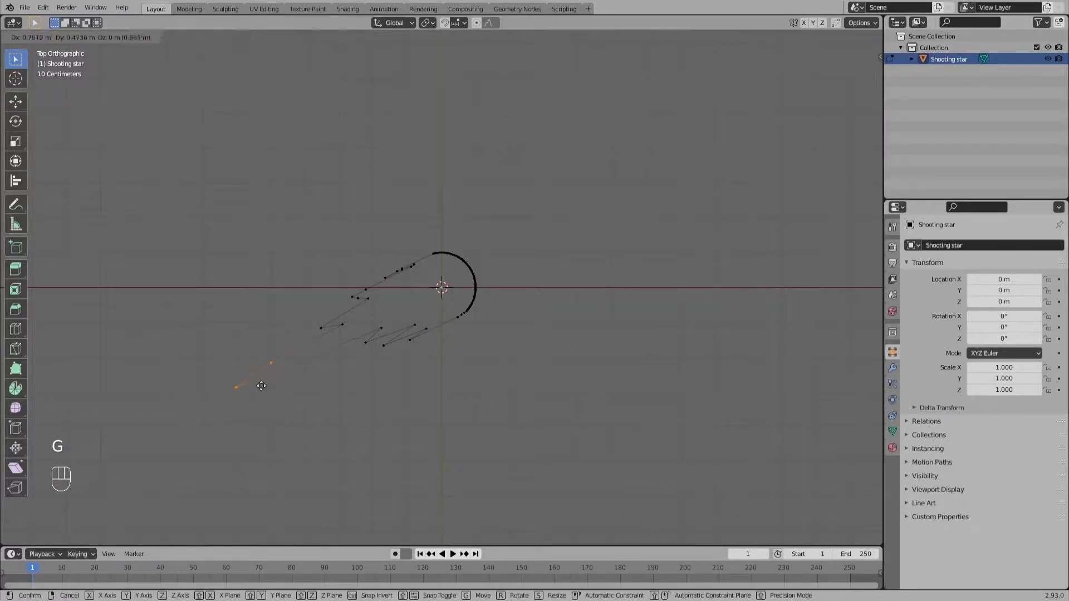
pyautogui.click(278, 377)
pyautogui.click(557, 374)
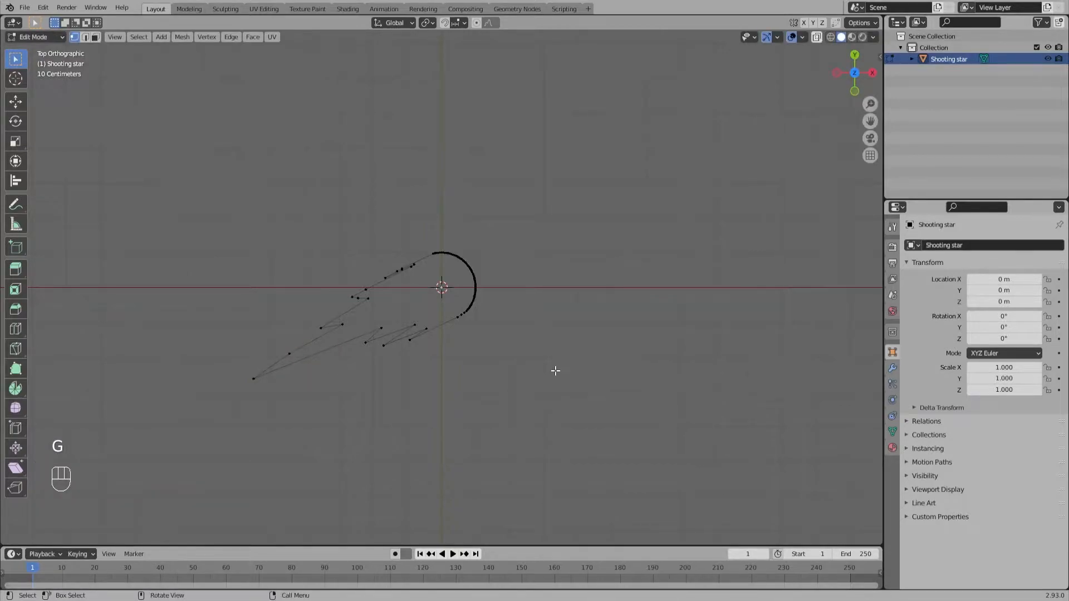
# Step: Move the upper spike's two inner vertices about 0.046 m in X and -0.011 m in Y, and return to Object Mode
pyautogui.press('Tab')
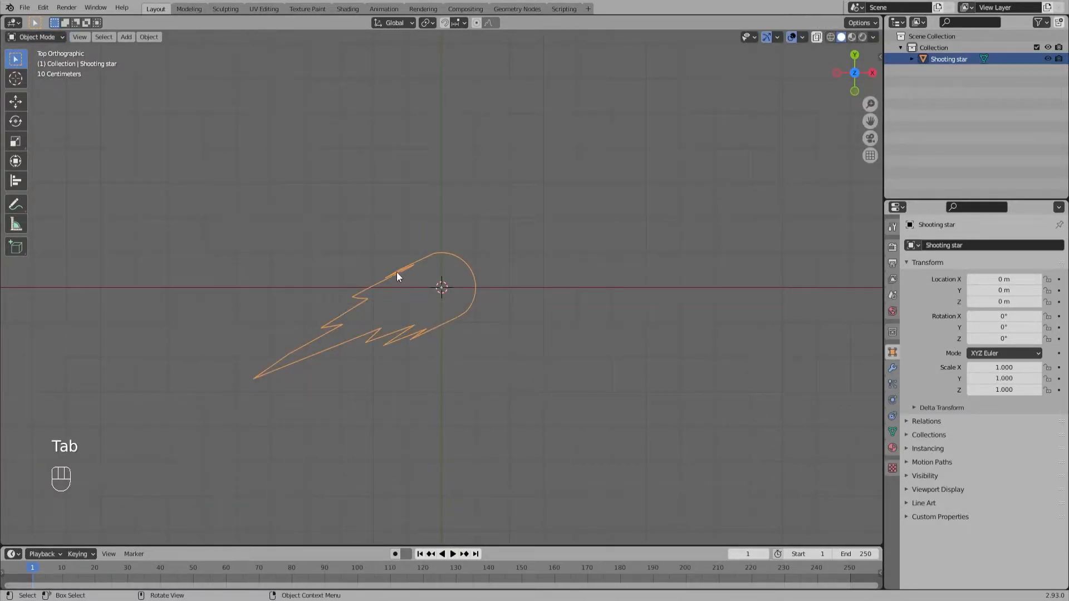
pyautogui.press('Tab')
pyautogui.scroll(8, 398, 276)
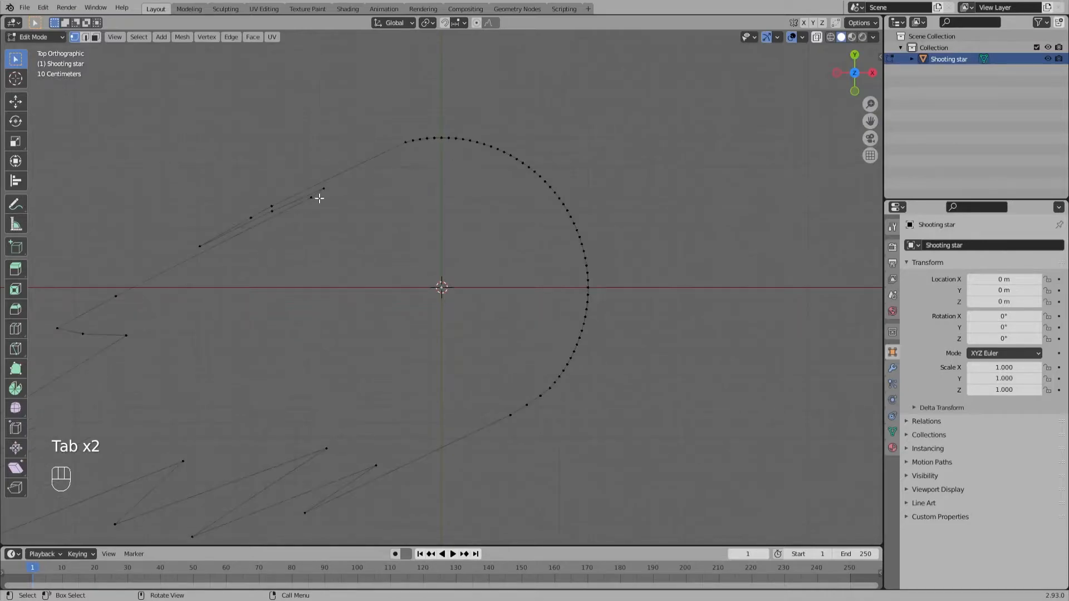
pyautogui.moveTo(351, 212); pyautogui.dragTo(305, 180)
pyautogui.press('g')
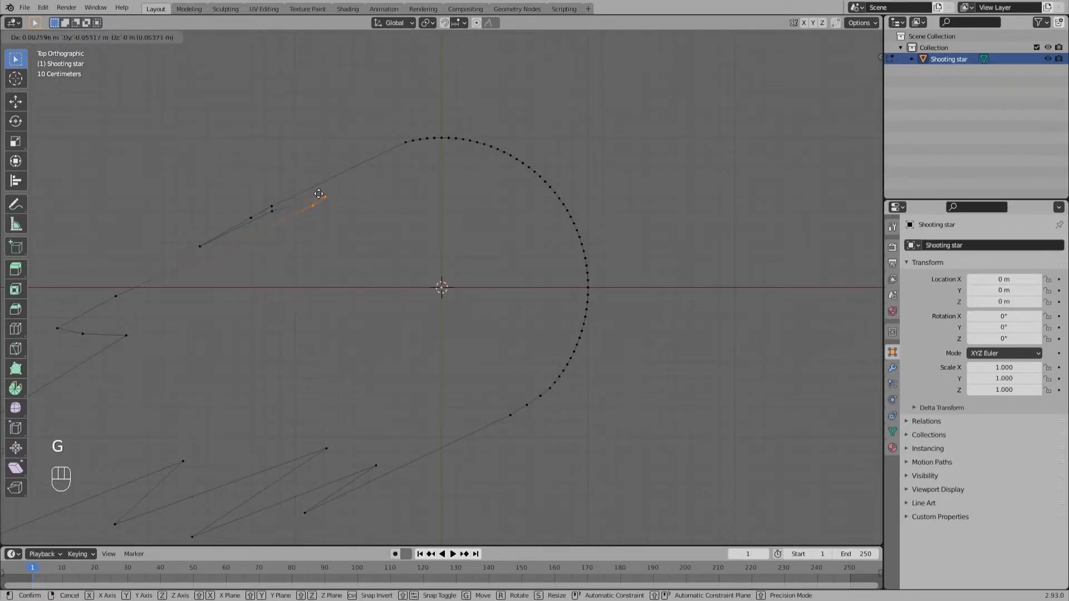
pyautogui.click(330, 191)
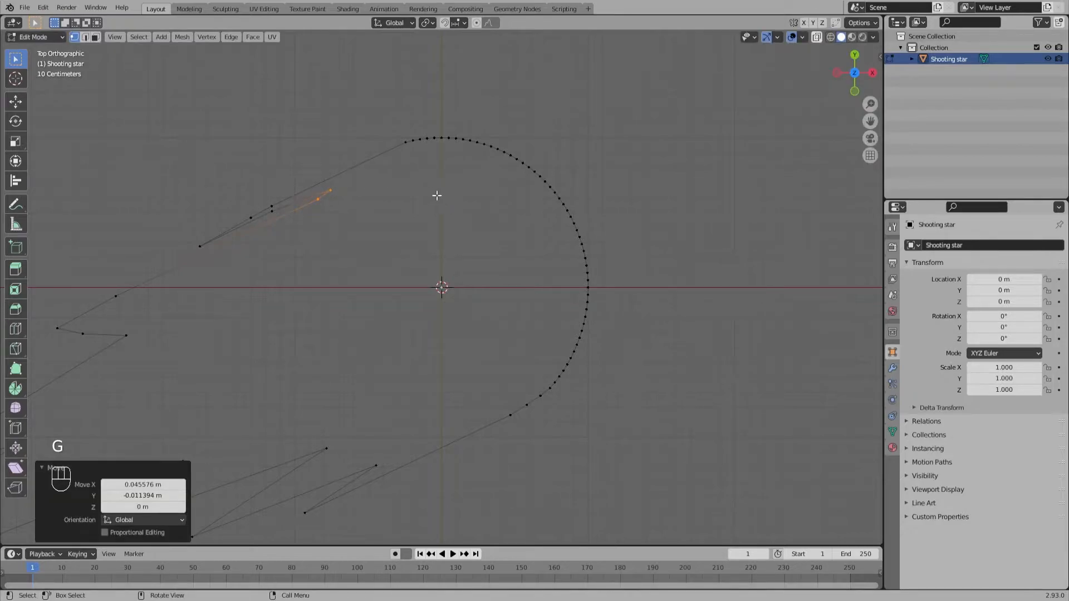
pyautogui.click(446, 202)
pyautogui.scroll(-5, 400, 294)
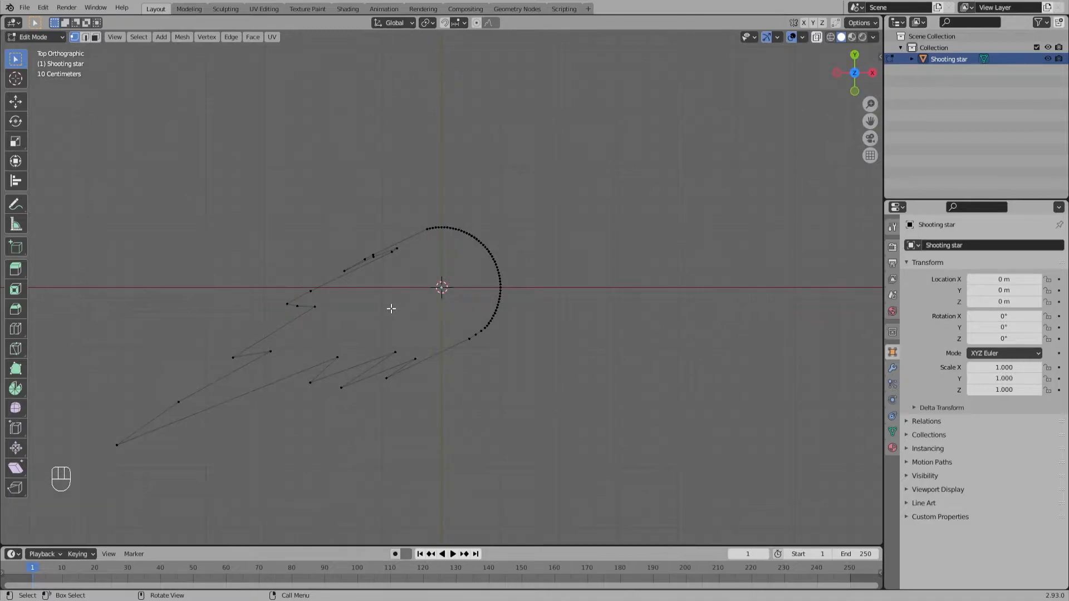
pyautogui.click(582, 369)
pyautogui.press('Tab')
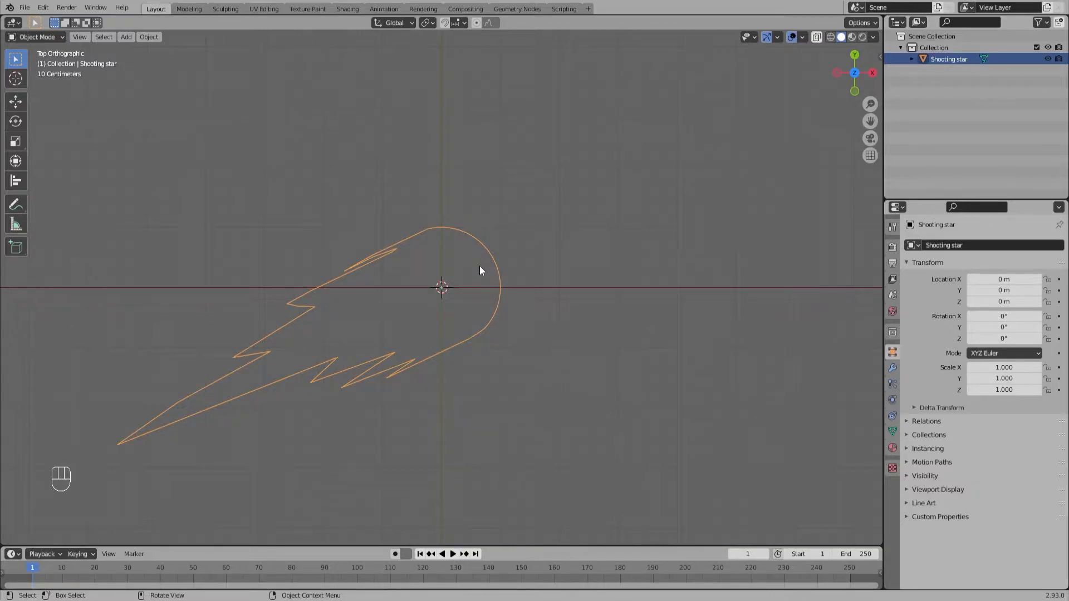
# Step: Fill the whole shooting star outline with a face and return to Object Mode
pyautogui.press('Tab')
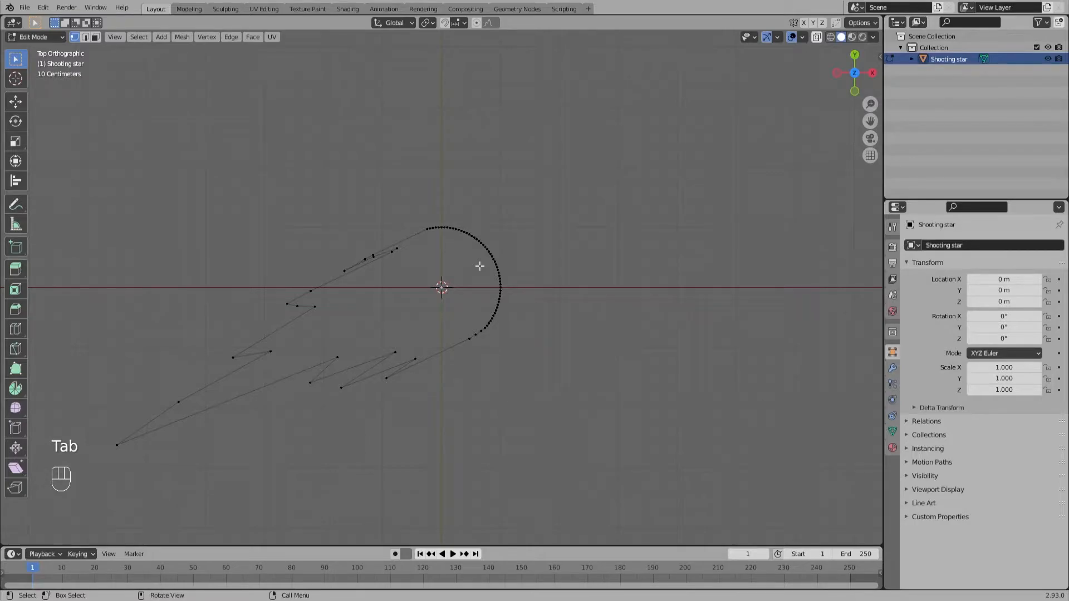
pyautogui.press('a')
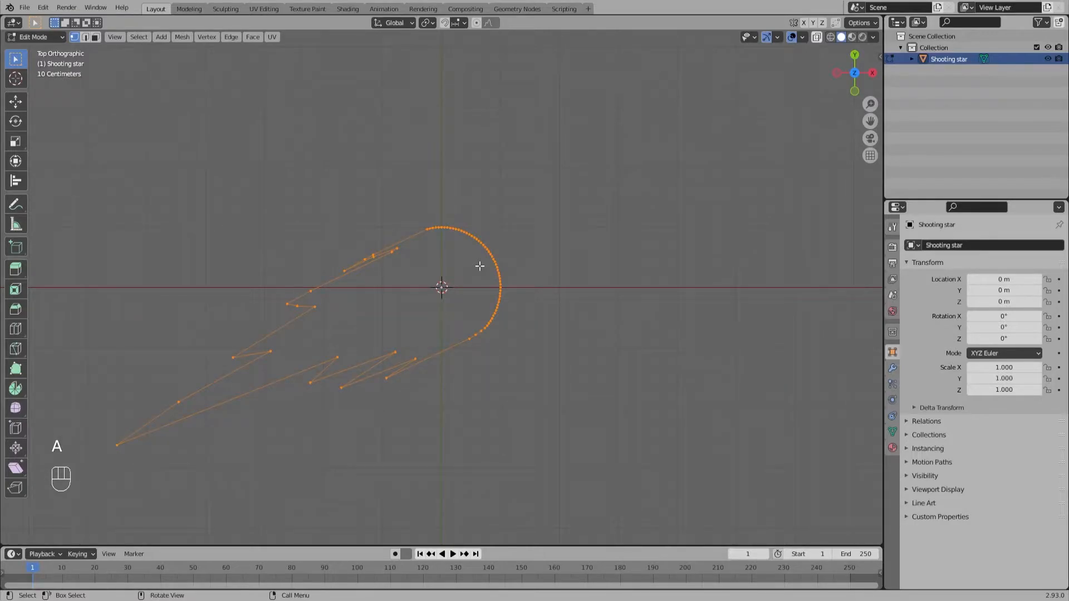
pyautogui.press('f')
pyautogui.press('Tab')
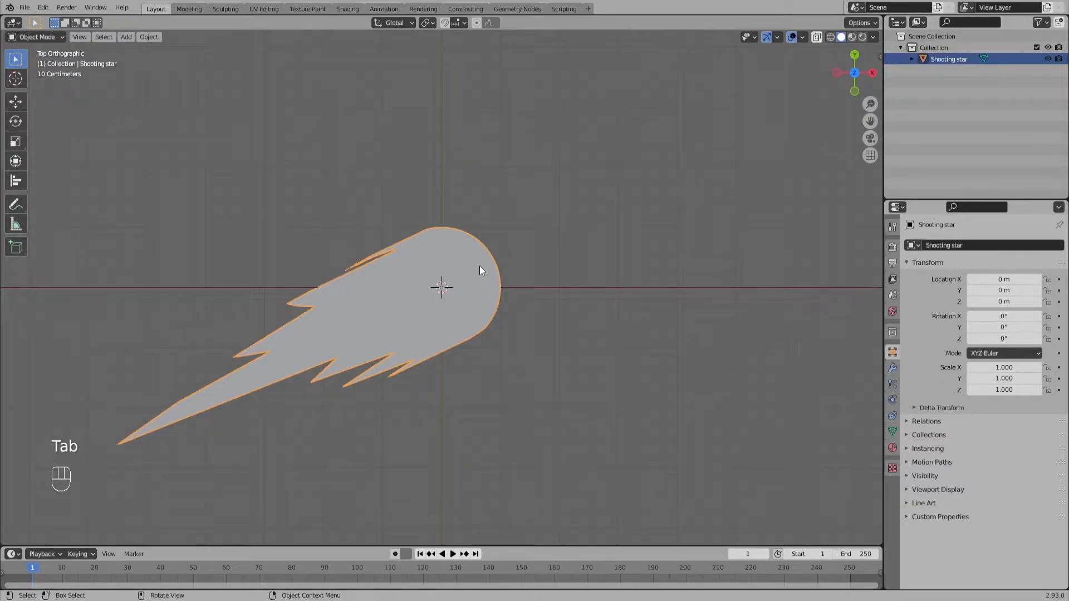
# Step: Add a circle mesh at the origin inside the shooting star's head, with a radius of 0.86 m
pyautogui.hotkey('shift', 'a')
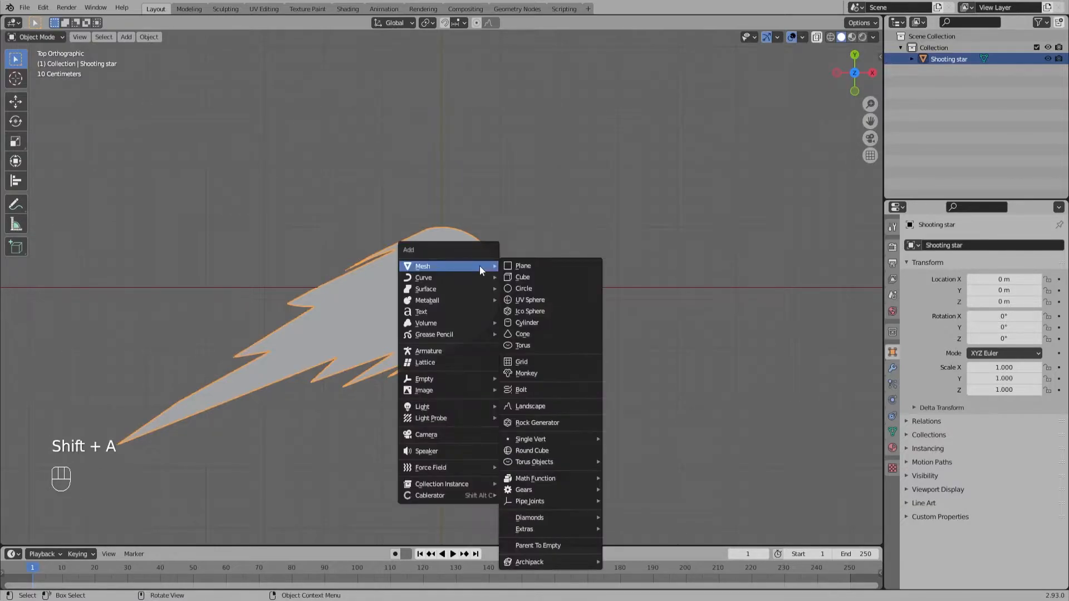
pyautogui.click(523, 287)
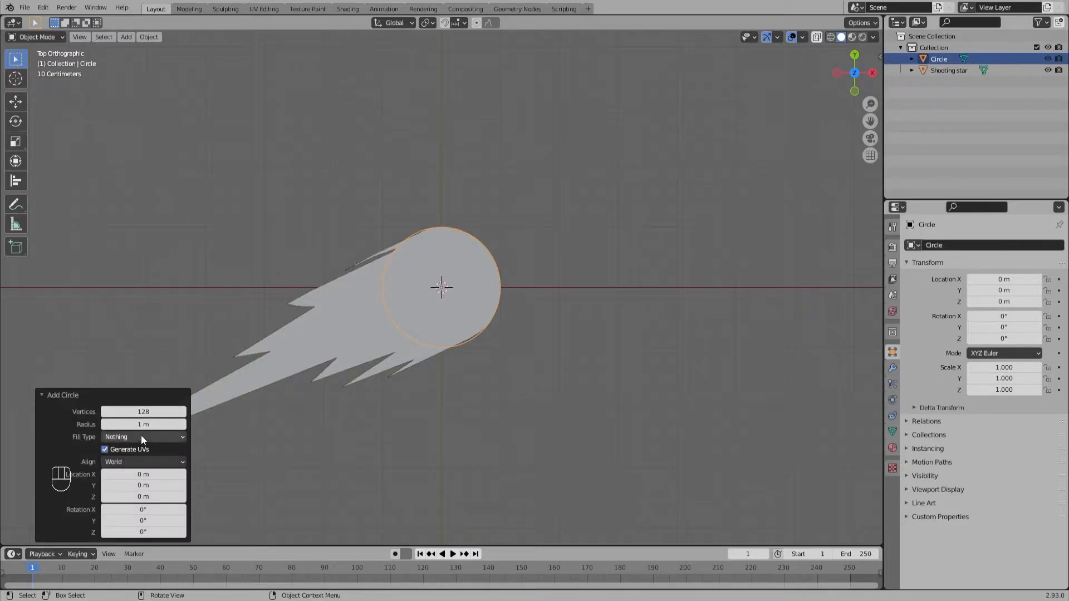
pyautogui.moveTo(147, 424); pyautogui.dragTo(141, 422)
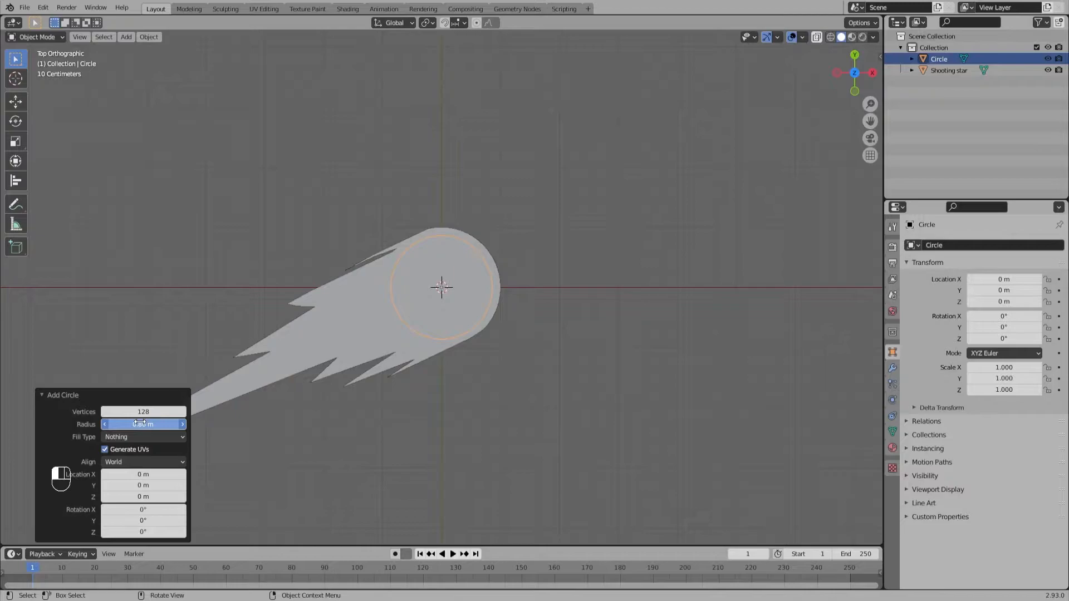
pyautogui.moveTo(140, 422); pyautogui.dragTo(141, 423)
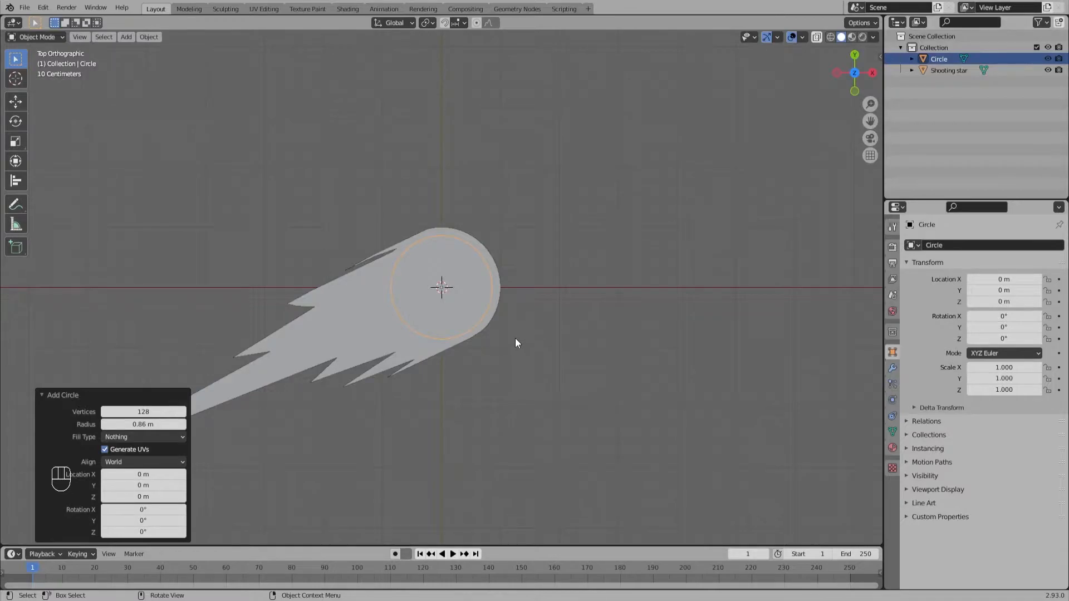
# Step: Fill the new circle with a face and extrude it about 0.11 m upward along Z
pyautogui.press('Tab')
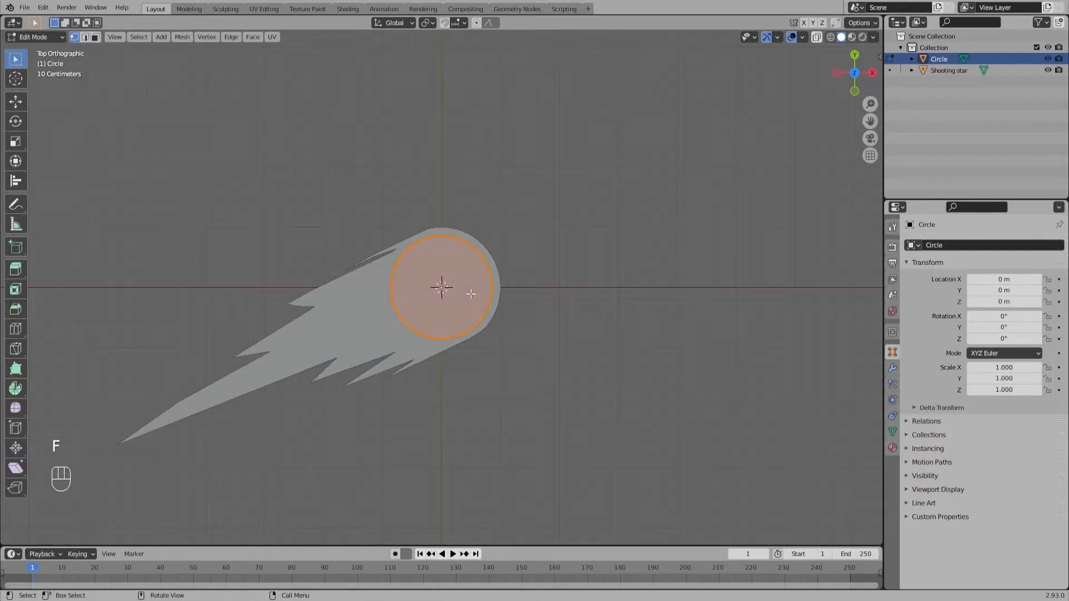
pyautogui.press('KP_1')
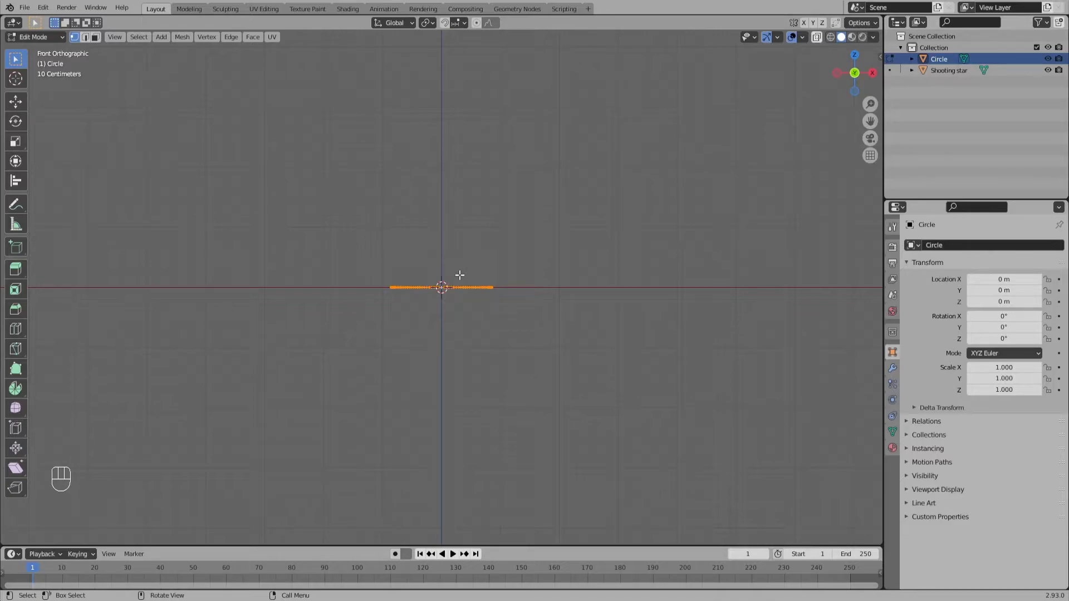
pyautogui.press('e')
pyautogui.click(464, 268)
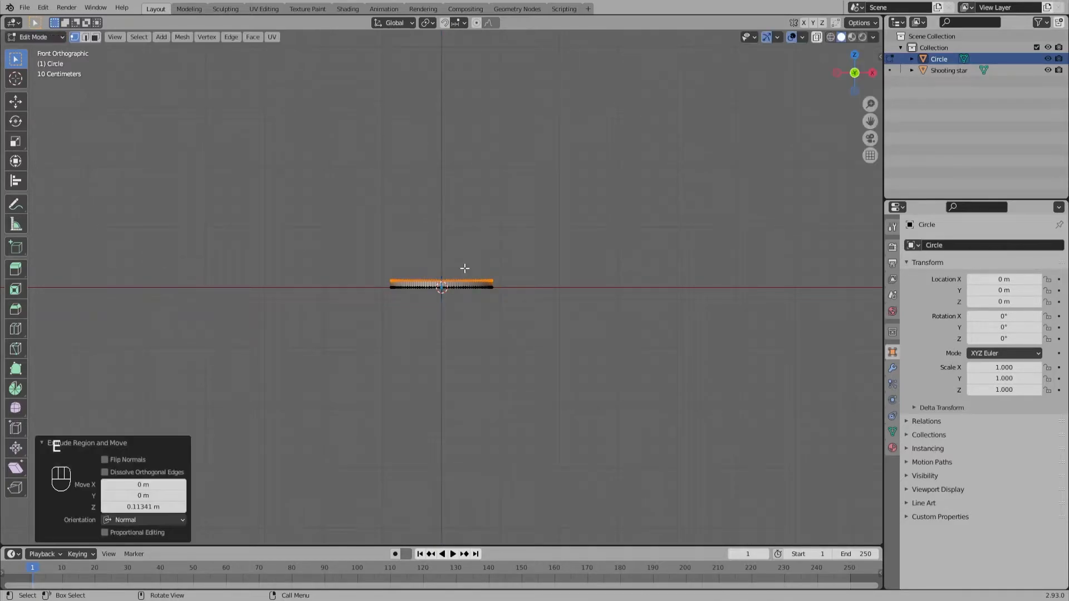
pyautogui.press('Tab')
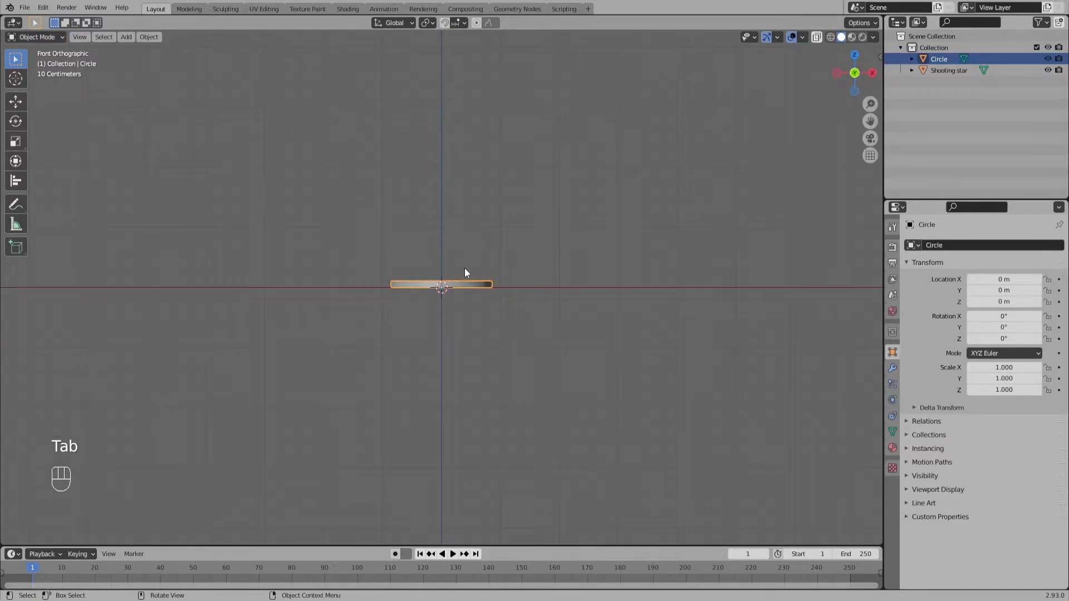
pyautogui.press('KP_7')
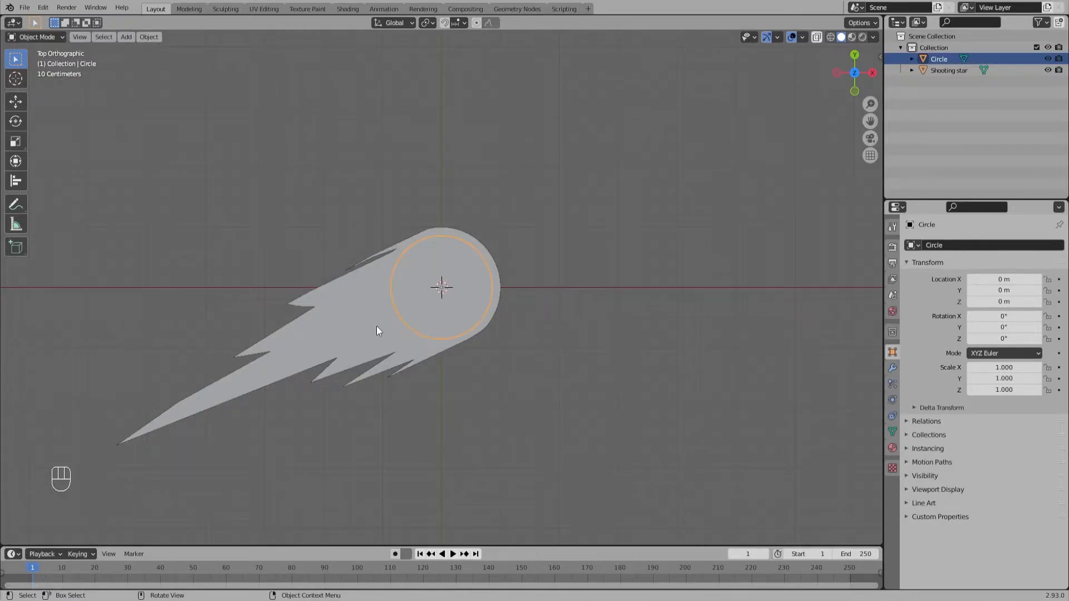
# Step: Rename the collection holding both objects "Shooting star"
pyautogui.click(571, 298)
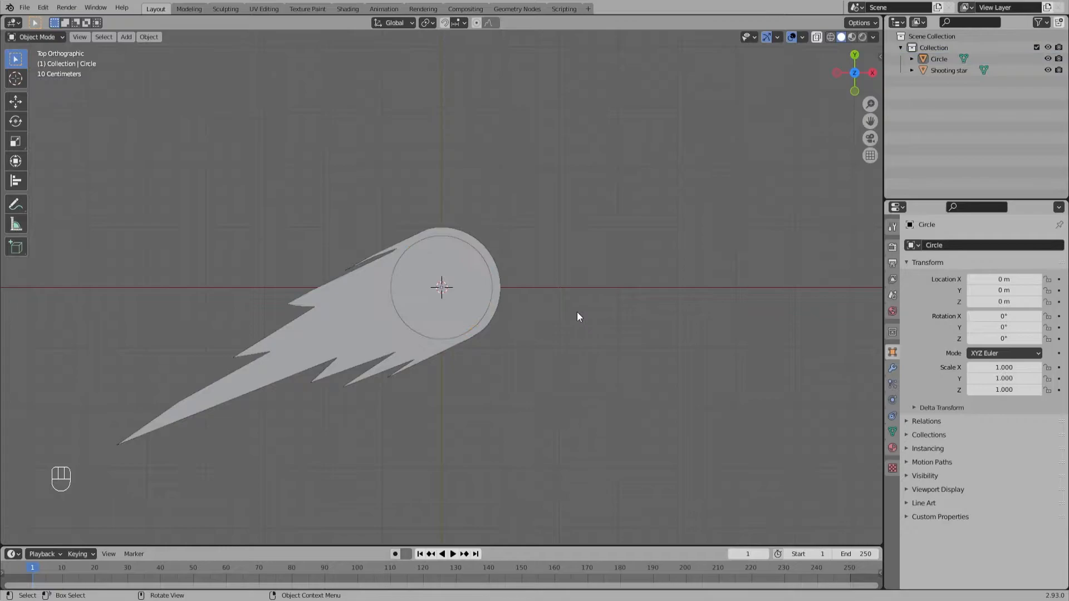
pyautogui.doubleClick(932, 48)
pyautogui.write('Shooting sa')
pyautogui.press('BackSpace')
pyautogui.write('tar')
pyautogui.press('Return')
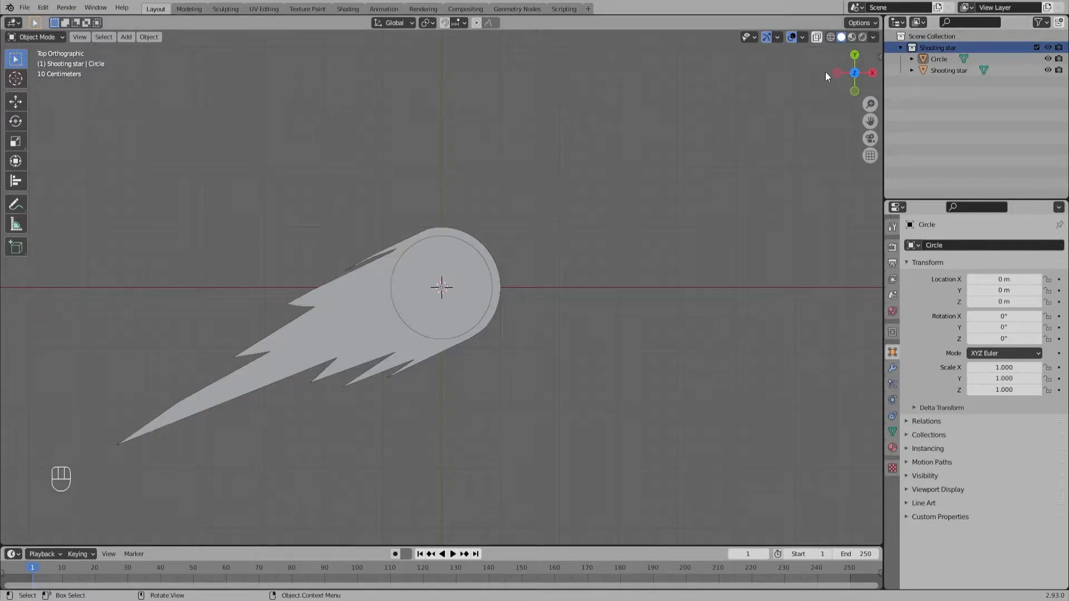
# Step: Rename the circle object "Inner star"
pyautogui.click(939, 59)
pyautogui.doubleClick(937, 59)
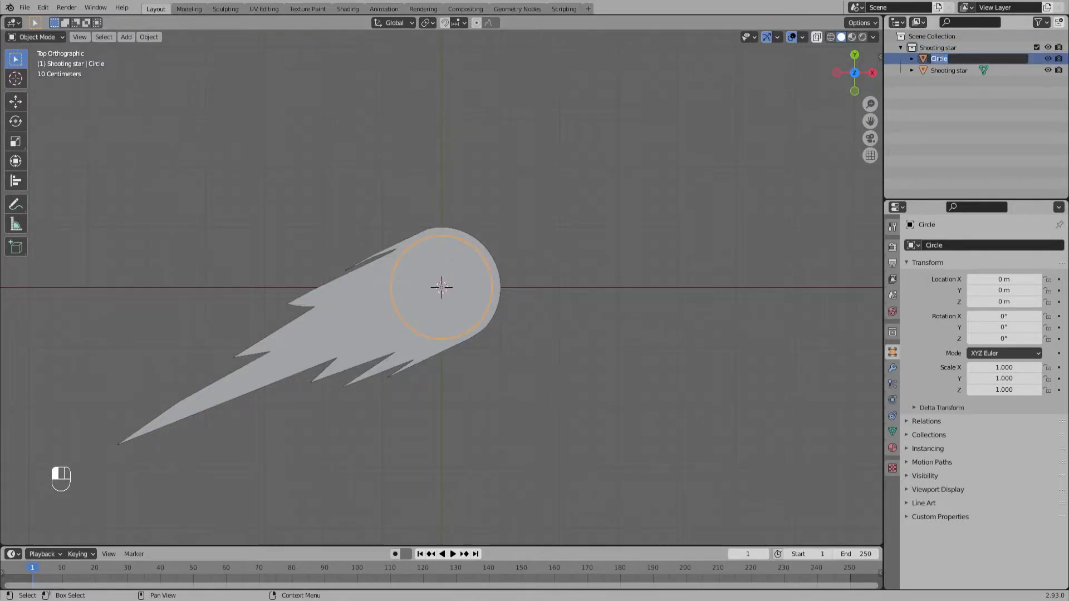
pyautogui.write('Inner star')
pyautogui.press('Return')
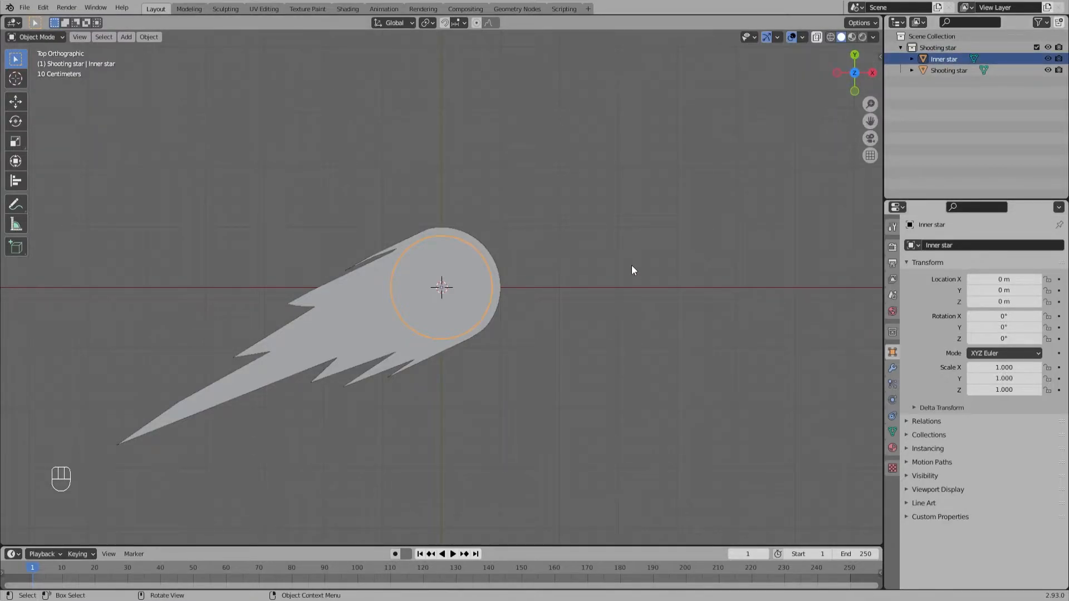
# Step: Create a new material on the inner star and give it an orange emission colour
pyautogui.click(893, 448)
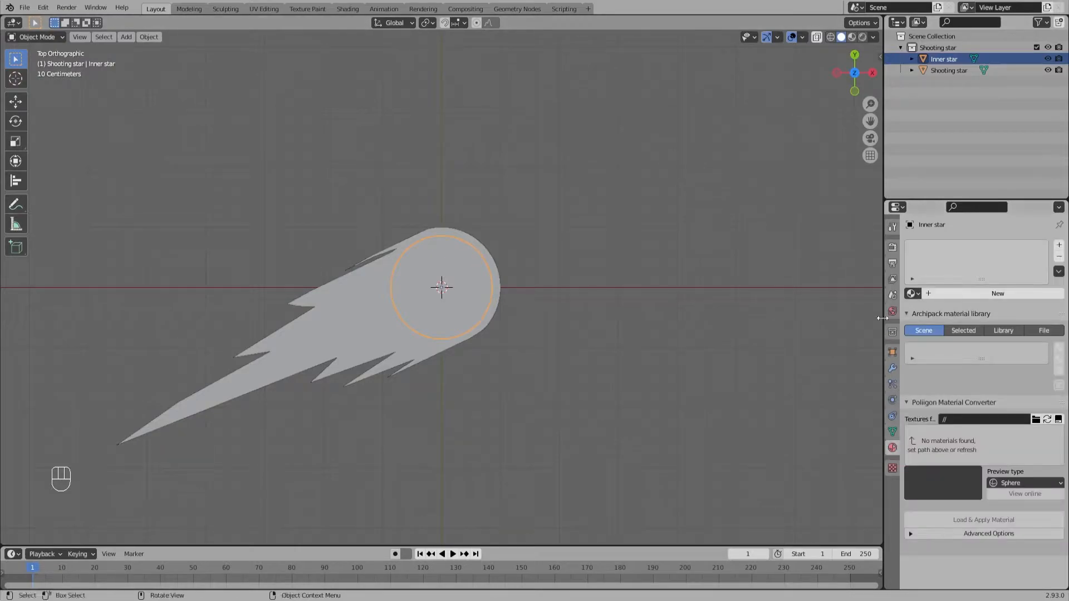
pyautogui.click(940, 301)
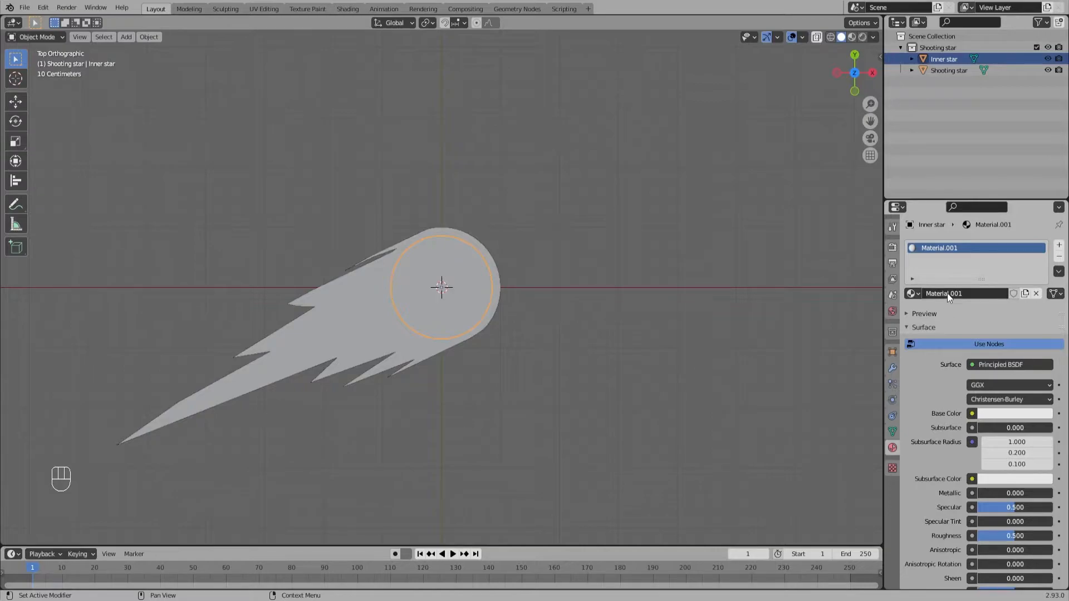
pyautogui.scroll(-10, 981, 435)
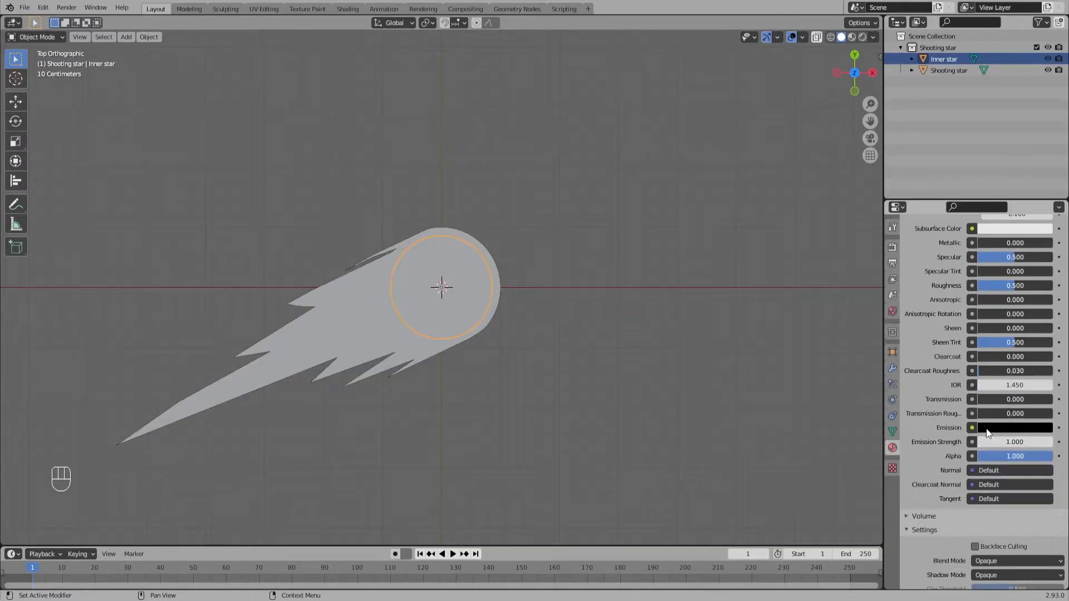
pyautogui.click(989, 428)
pyautogui.moveTo(1044, 322); pyautogui.dragTo(1044, 287)
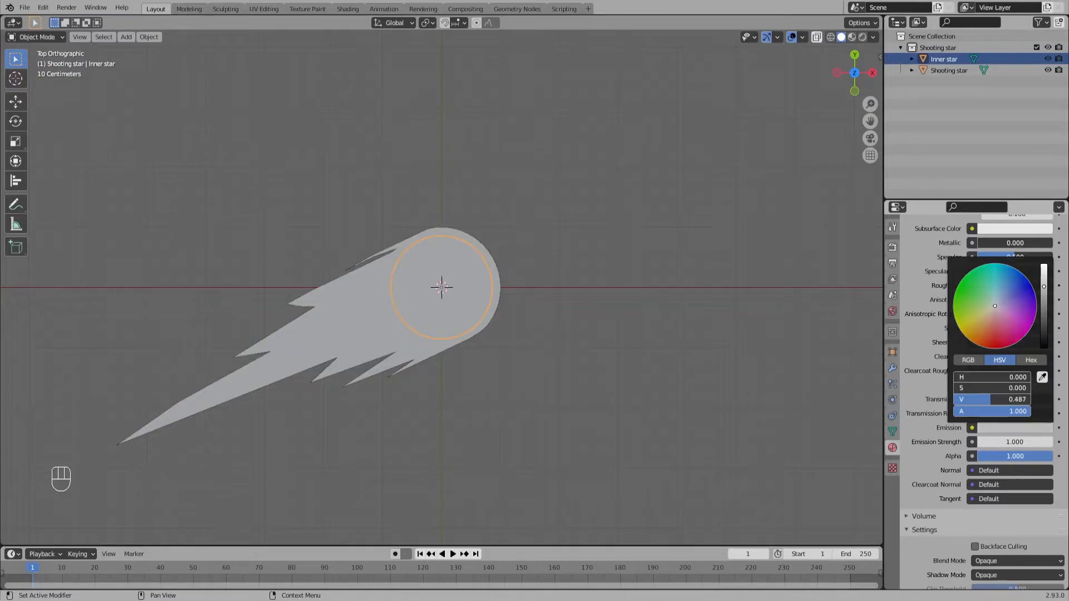
pyautogui.click(980, 331)
pyautogui.moveTo(980, 331); pyautogui.dragTo(985, 336)
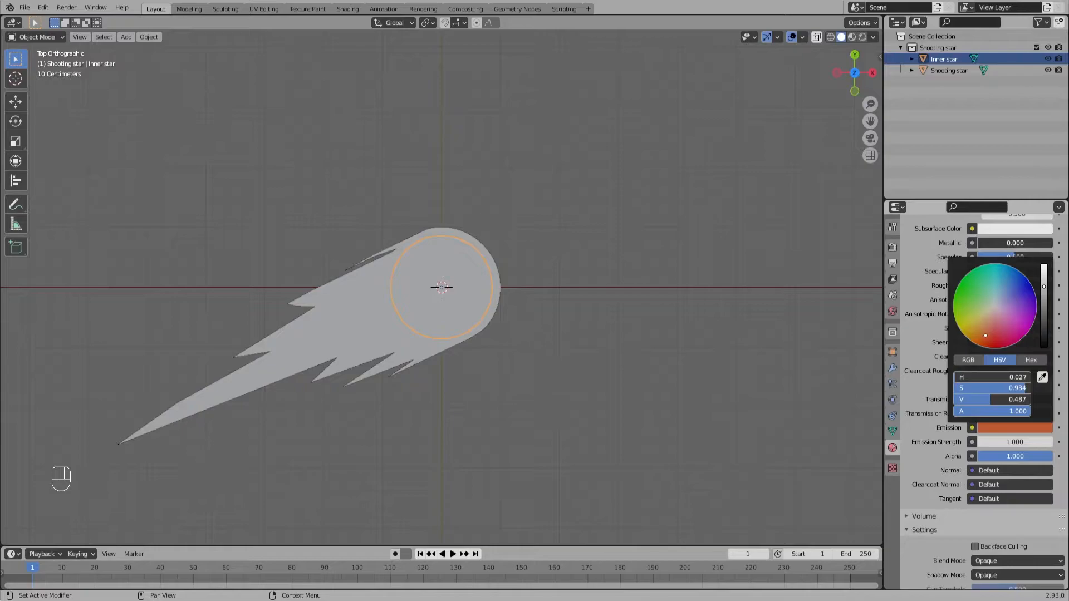
# Step: Set the inner star's emission strength to 2 and switch the viewport to rendered shading
pyautogui.click(1011, 443)
pyautogui.write('2')
pyautogui.press('Return')
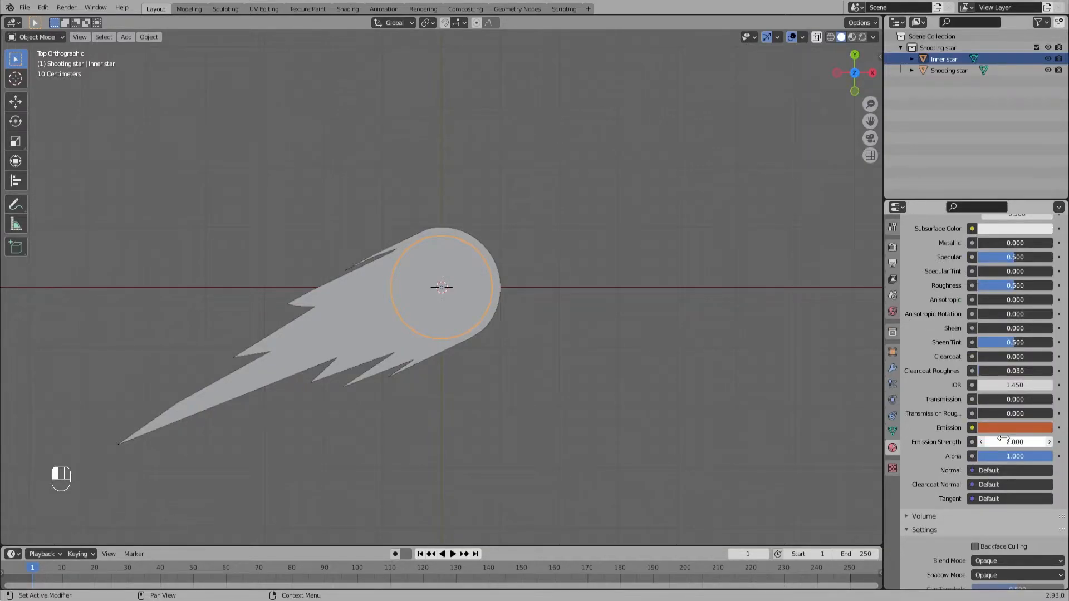
pyautogui.click(852, 36)
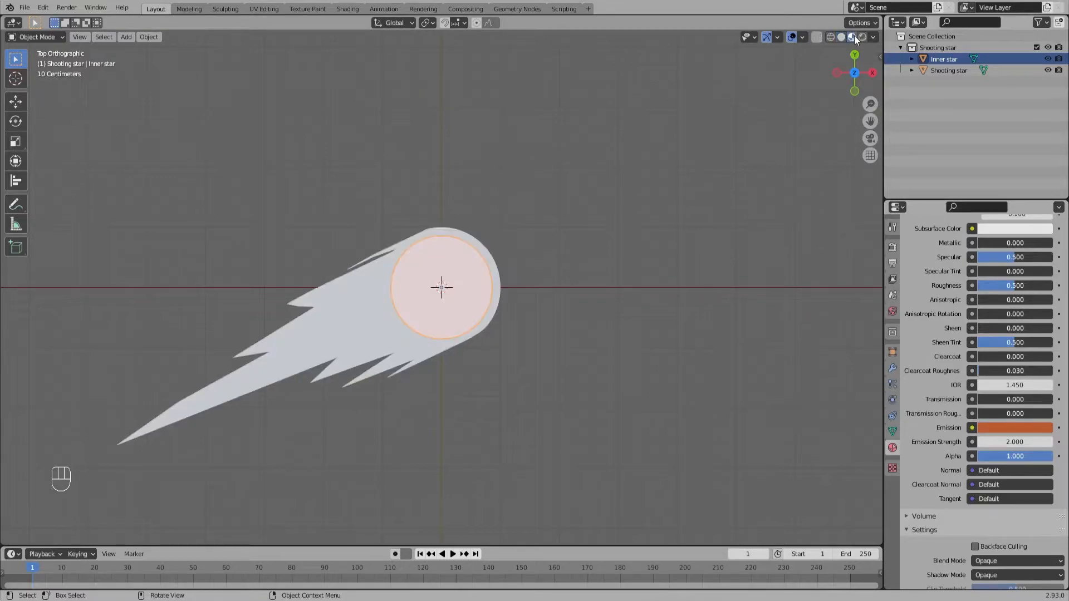
pyautogui.click(861, 37)
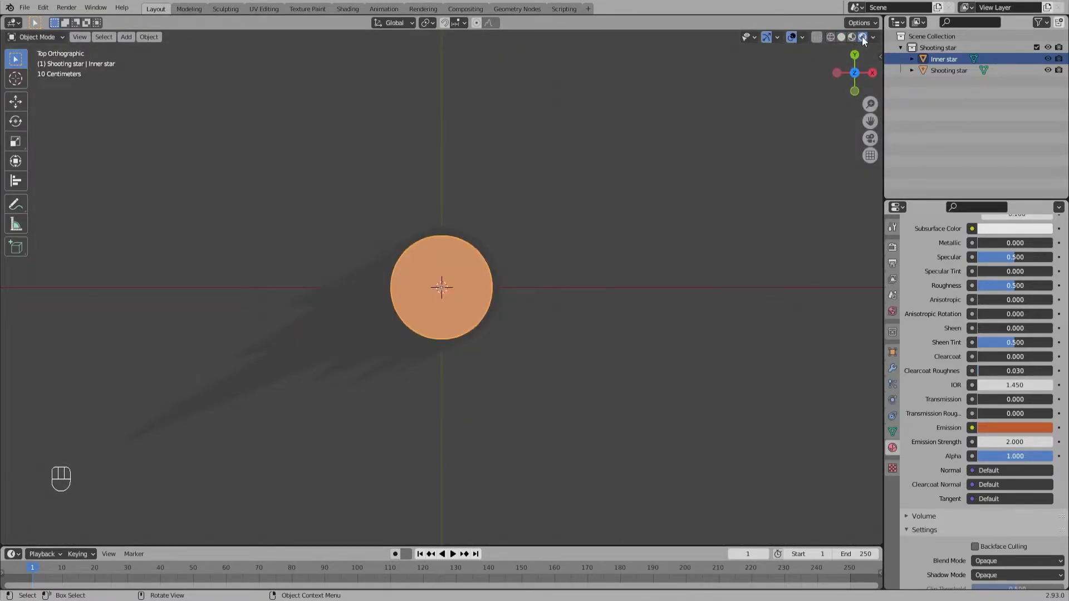
# Step: Create a new material on the shooting star's body and tail with a dark blue emission colour
pyautogui.click(334, 316)
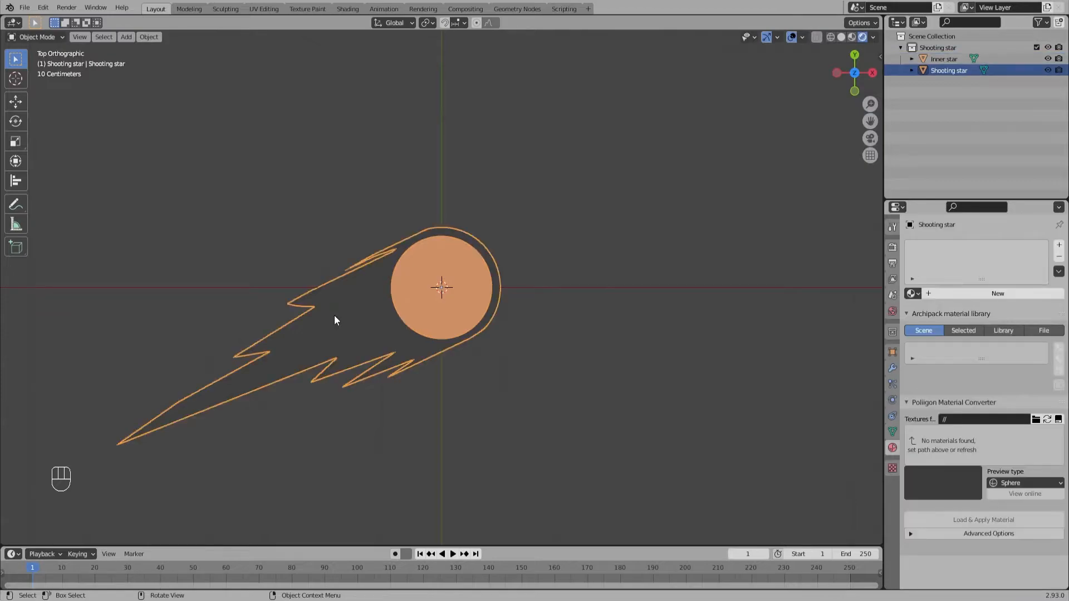
pyautogui.click(933, 294)
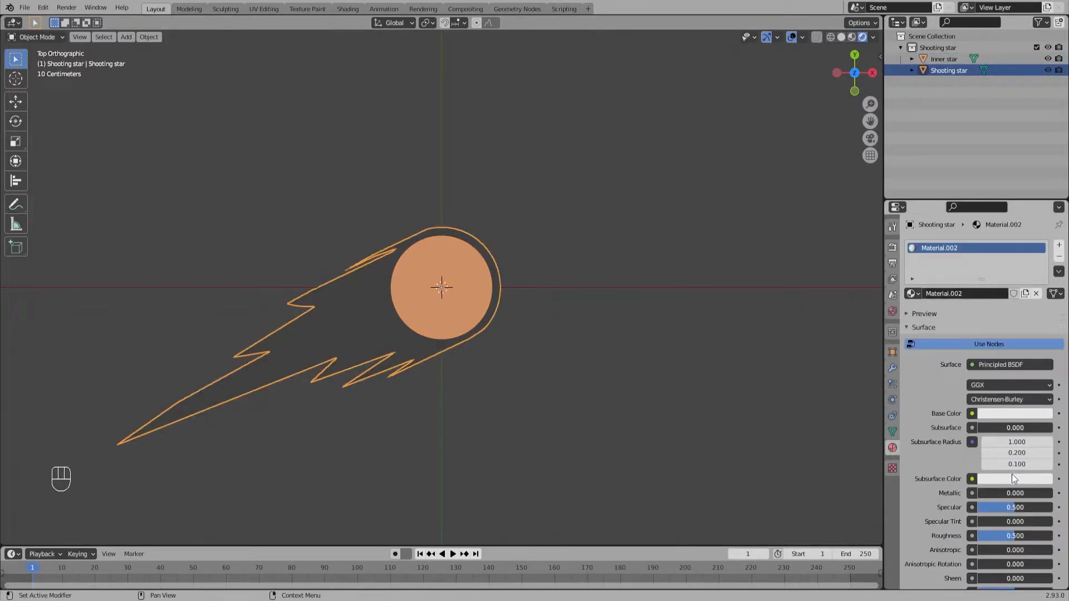
pyautogui.scroll(-10, 1011, 473)
pyautogui.click(1006, 428)
pyautogui.moveTo(1043, 342)
pyautogui.mouseDown()
pyautogui.moveTo(1044, 264)
pyautogui.moveTo(1033, 301)
pyautogui.moveTo(1009, 300)
pyautogui.moveTo(1019, 288)
pyautogui.moveTo(1044, 293)
pyautogui.moveTo(1044, 312)
pyautogui.moveTo(1020, 283)
pyautogui.mouseUp()
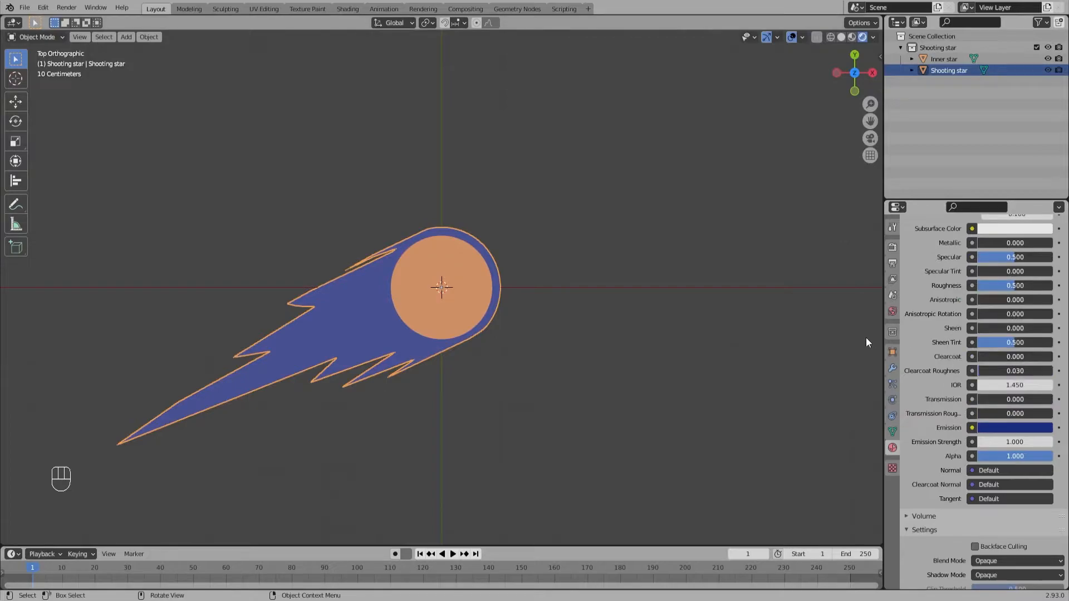
pyautogui.click(627, 349)
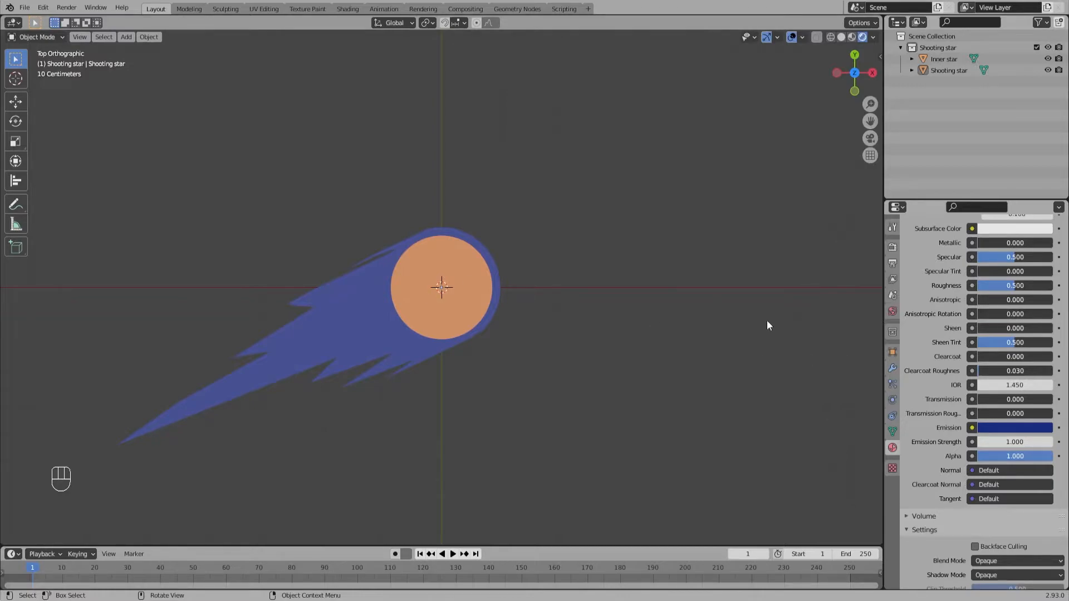
# Step: Set the emission strength of the shooting star's blue material to 2
pyautogui.click(346, 320)
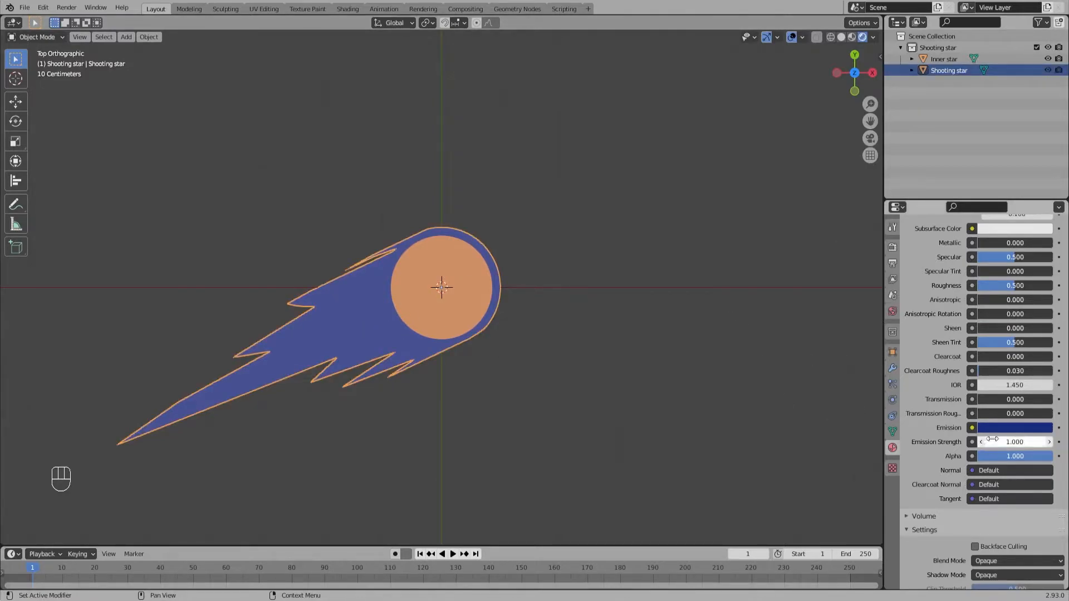
pyautogui.click(1010, 444)
pyautogui.write('2')
pyautogui.press('Return')
pyautogui.click(604, 411)
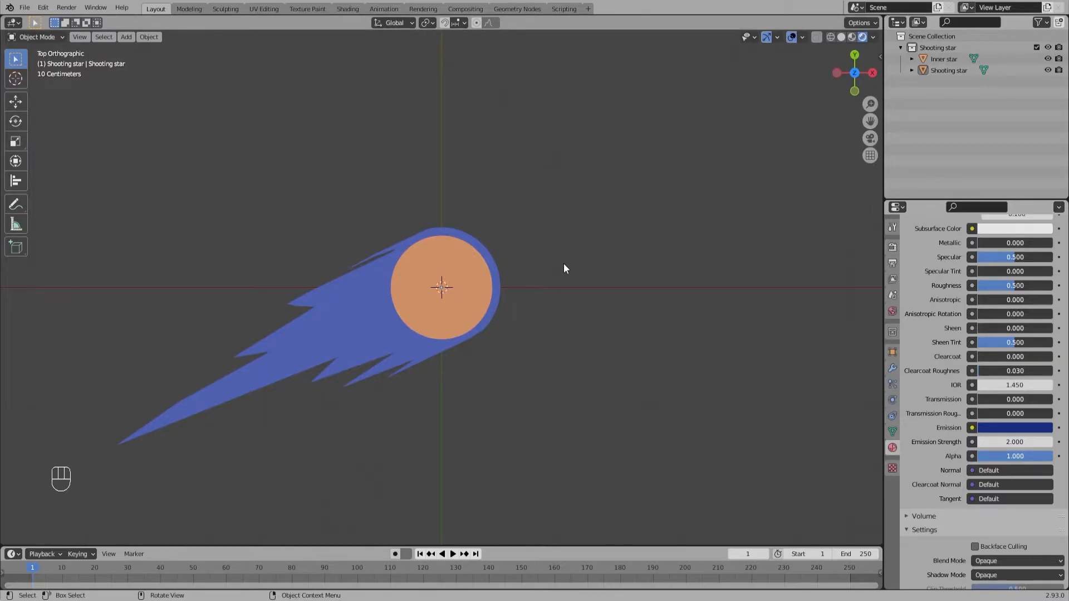
# Step: Add a plane mesh and move it clear of the star, about 3.19 m in X and 1.76 m in Y
pyautogui.hotkey('shift', 'a')
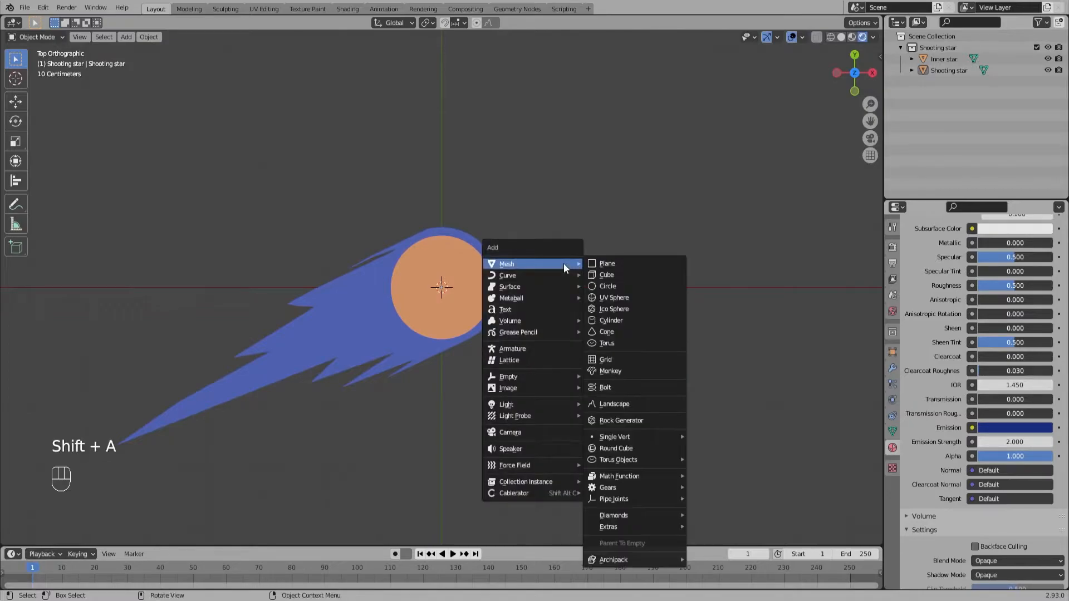
pyautogui.click(637, 263)
pyautogui.press('g')
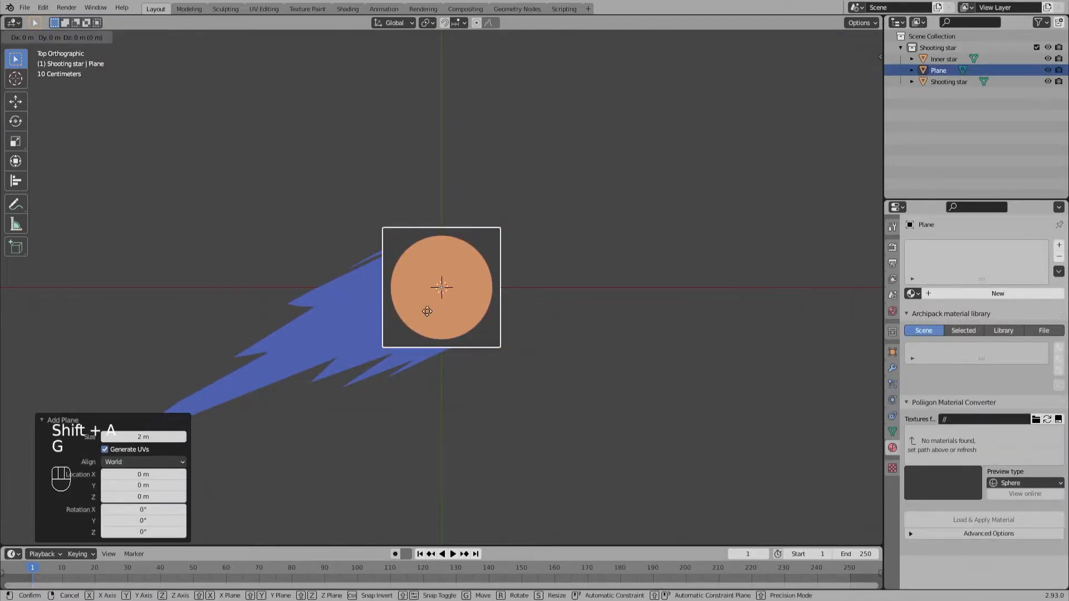
pyautogui.click(614, 206)
# Step: Create a new collection under the Scene Collection and name it "Stars in the background"
pyautogui.rightClick(939, 48)
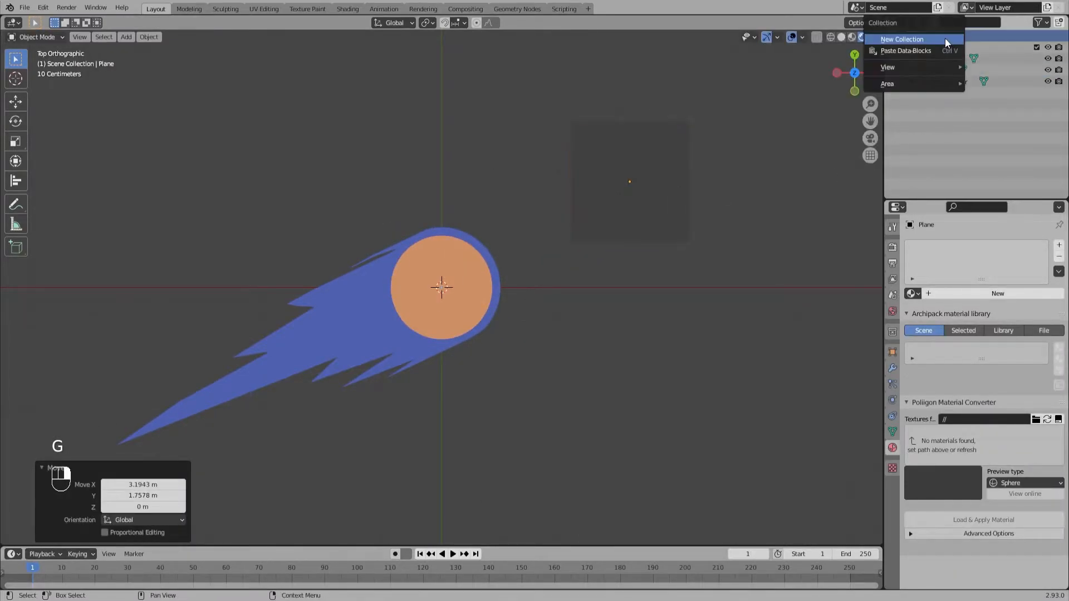
pyautogui.click(939, 48)
pyautogui.doubleClick(941, 93)
pyautogui.write('Stars in the background')
pyautogui.press('Return')
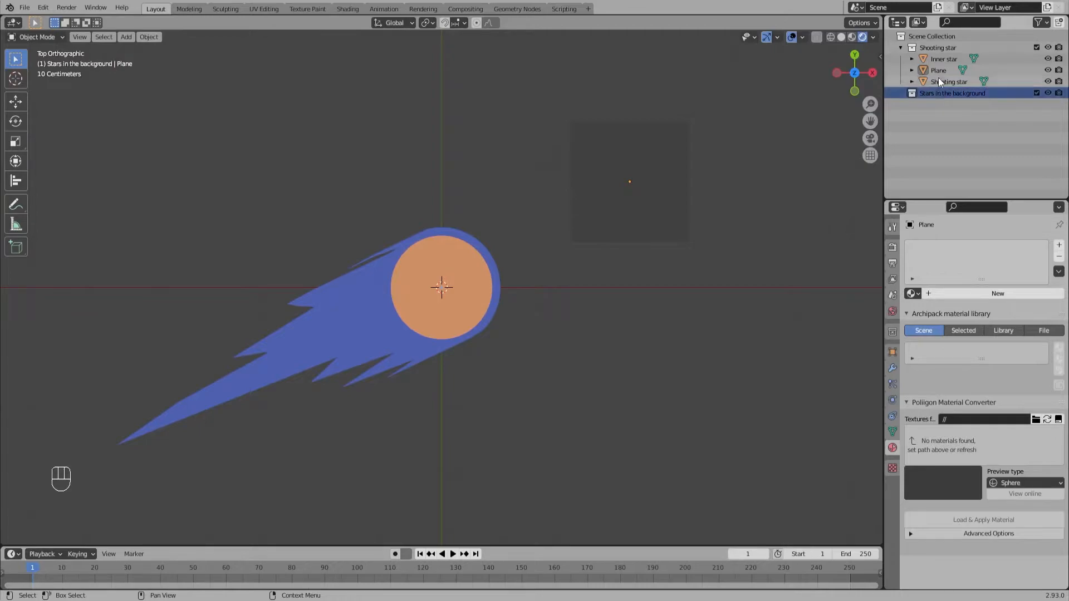
# Step: Move the plane into the "Stars in the background" collection and rename it "background star"
pyautogui.click(938, 71)
pyautogui.moveTo(938, 71); pyautogui.dragTo(952, 93)
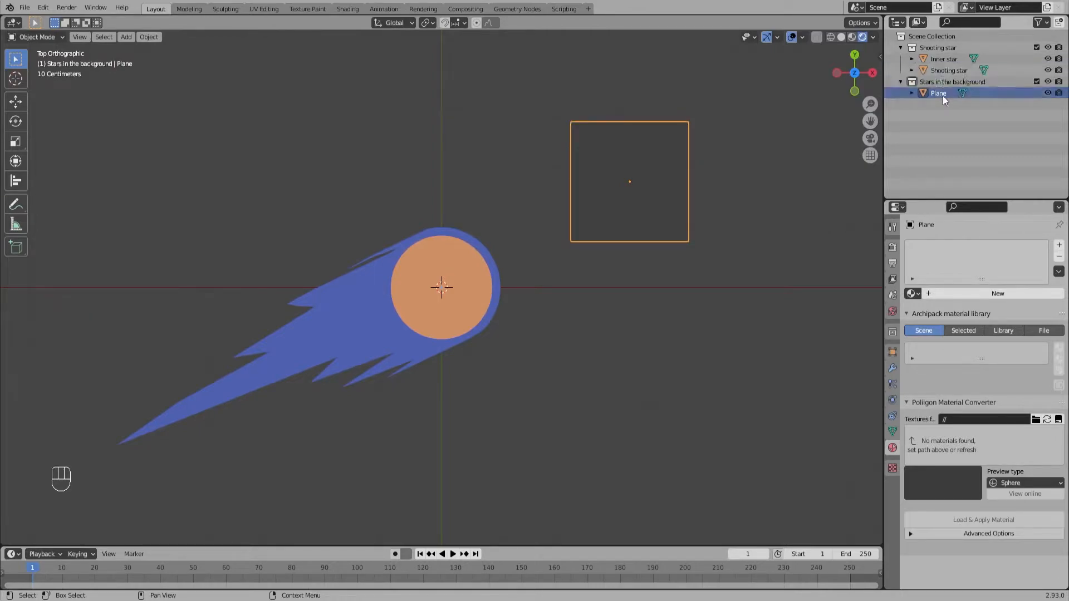
pyautogui.doubleClick(939, 93)
pyautogui.write('ba')
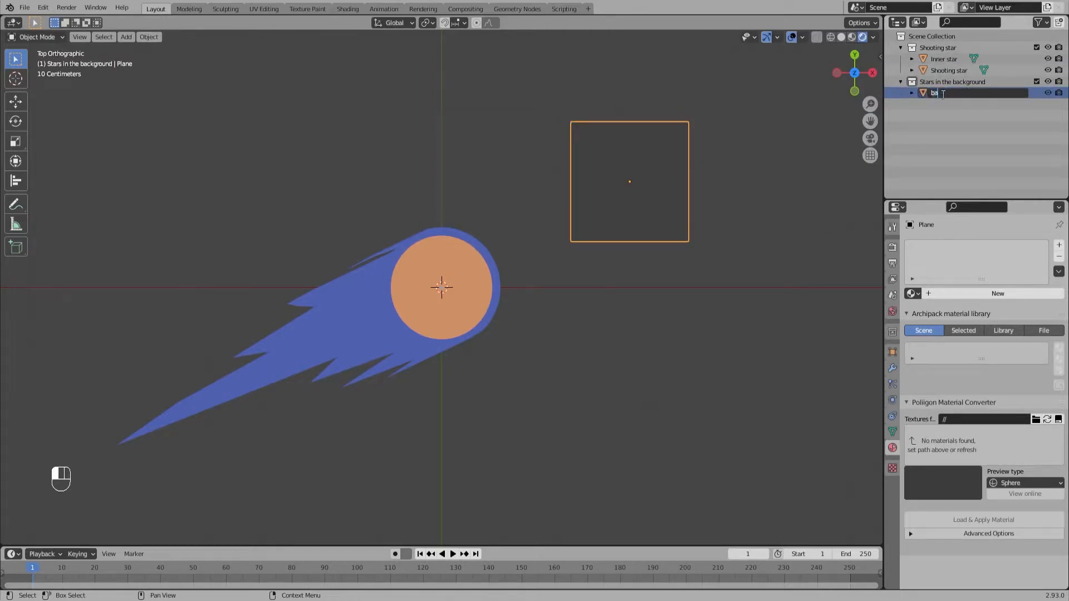
pyautogui.write('ckground star')
pyautogui.press('Return')
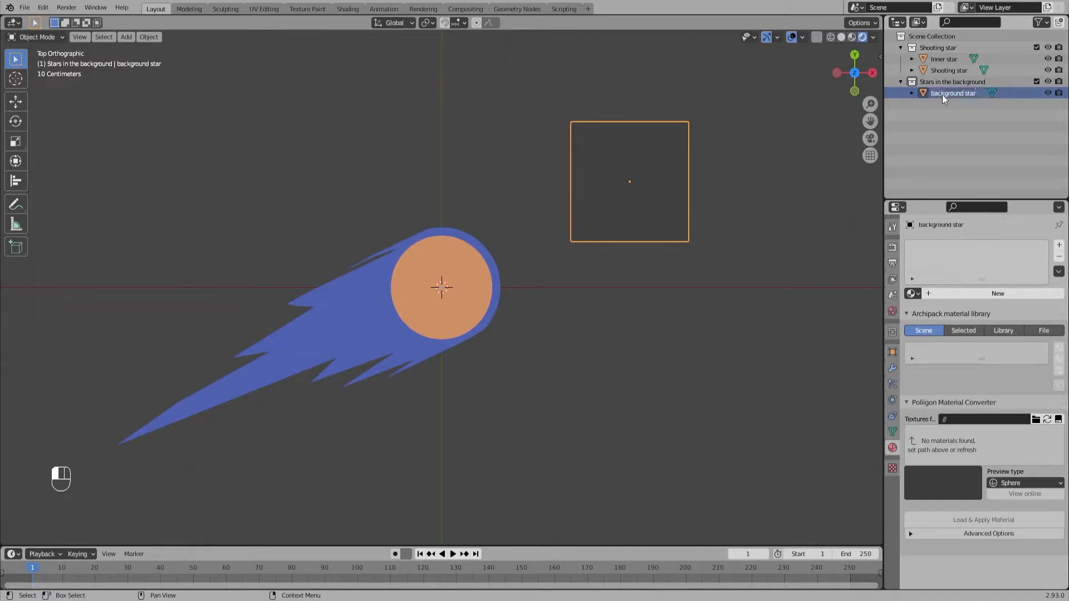
# Step: Subdivide the background star's plane in Edit Mode with one cut
pyautogui.press('Tab')
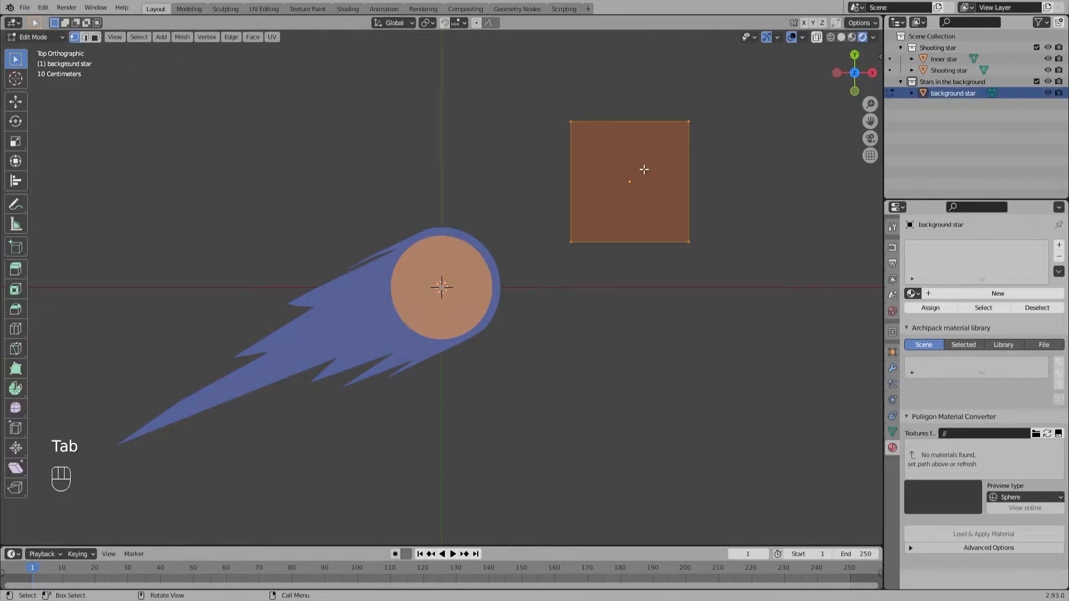
pyautogui.press('space')
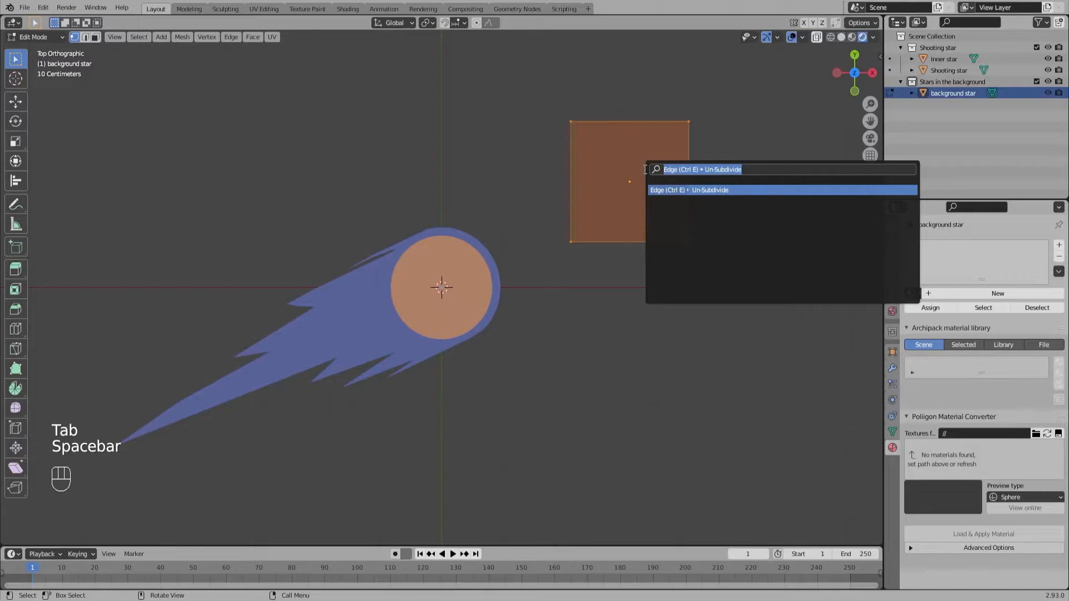
pyautogui.write('sub')
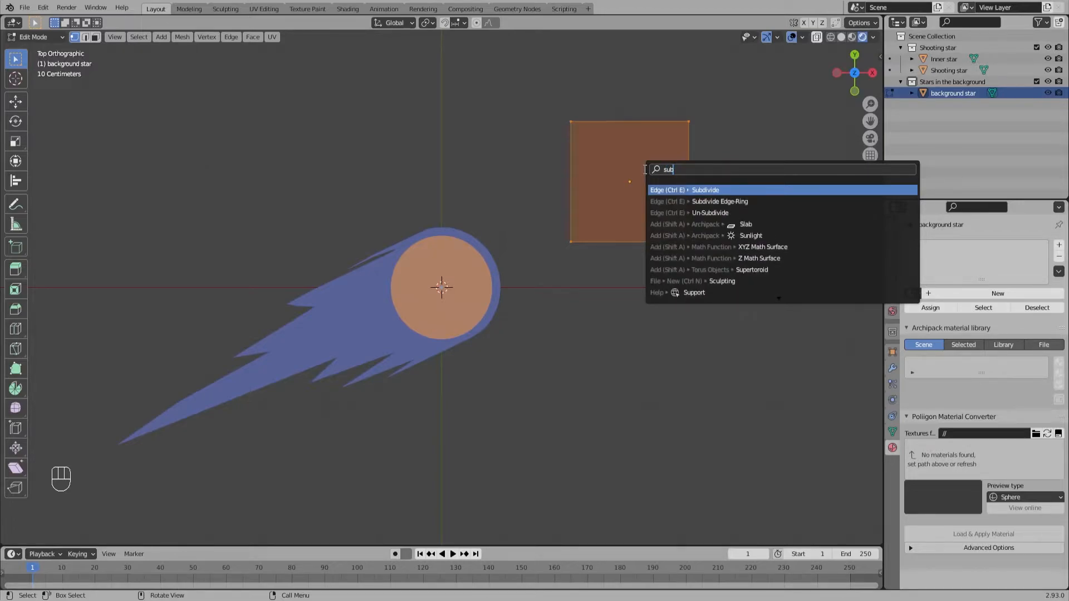
pyautogui.press('Return')
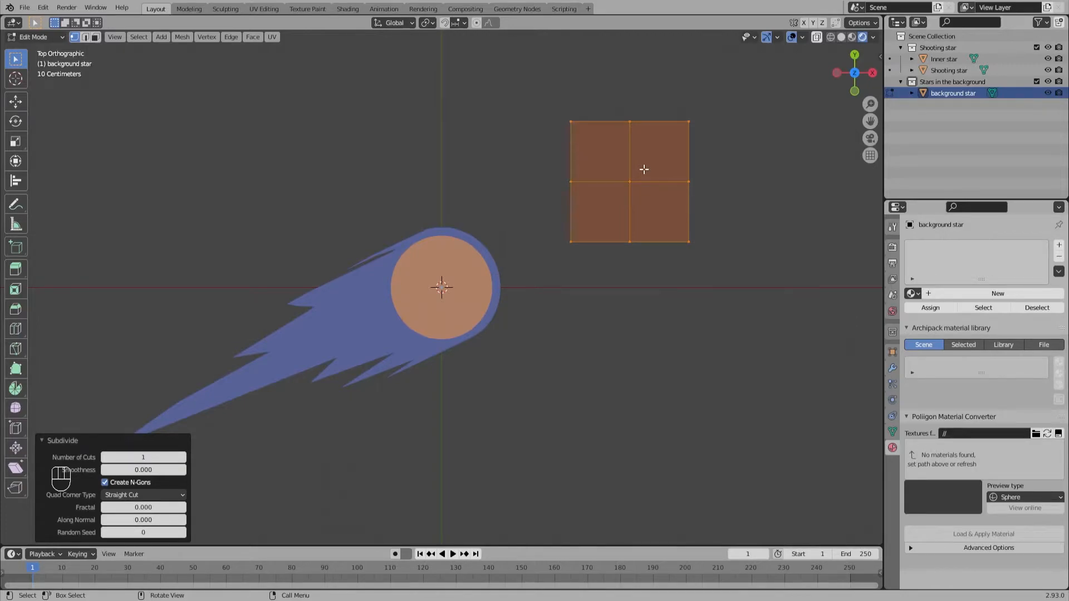
# Step: Select the plane's four corner vertices and scale them inward by about 0.215 to form a four-pointed star
pyautogui.moveTo(541, 98); pyautogui.dragTo(588, 135)
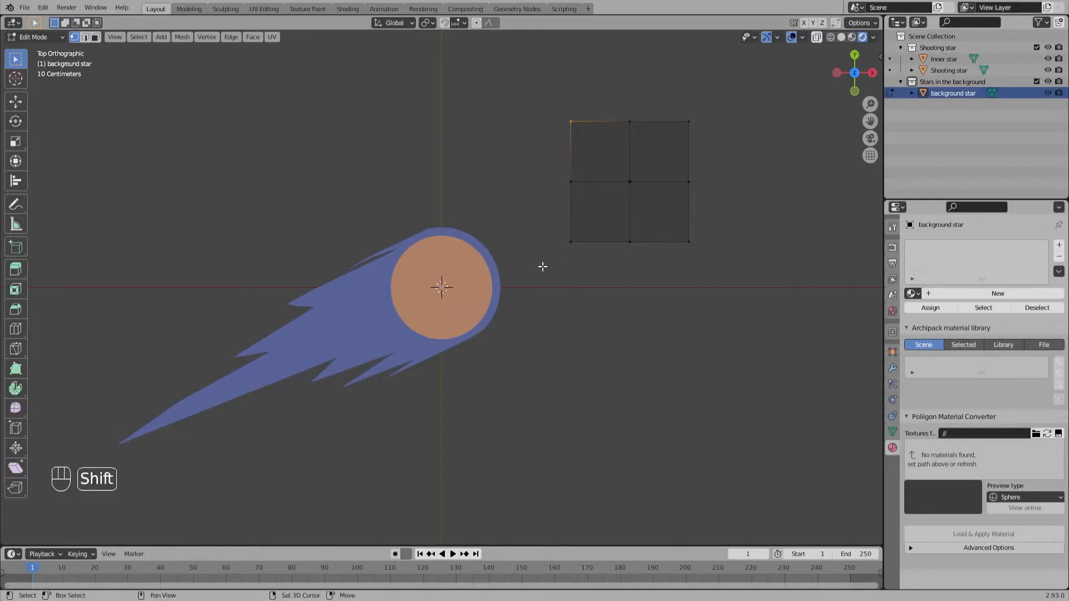
pyautogui.keyDown('shift'); pyautogui.moveTo(556, 266); pyautogui.dragTo(600, 217); pyautogui.keyUp('shift')
pyautogui.keyDown('shift'); pyautogui.moveTo(707, 262); pyautogui.dragTo(674, 222); pyautogui.keyUp('shift')
pyautogui.keyDown('shift'); pyautogui.moveTo(715, 93); pyautogui.dragTo(668, 148); pyautogui.keyUp('shift')
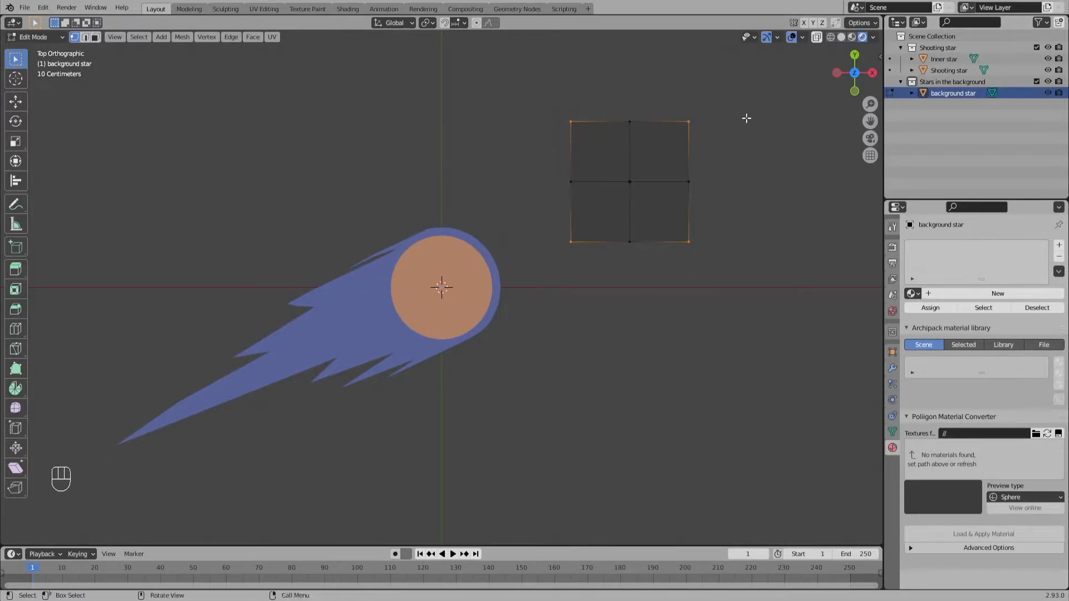
pyautogui.press('s')
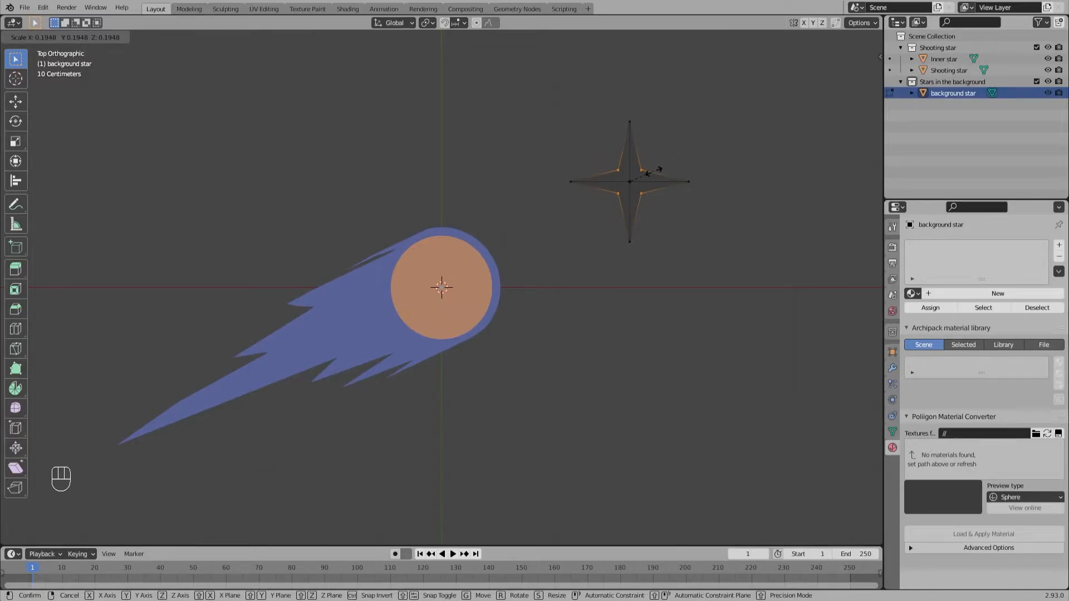
pyautogui.click(654, 170)
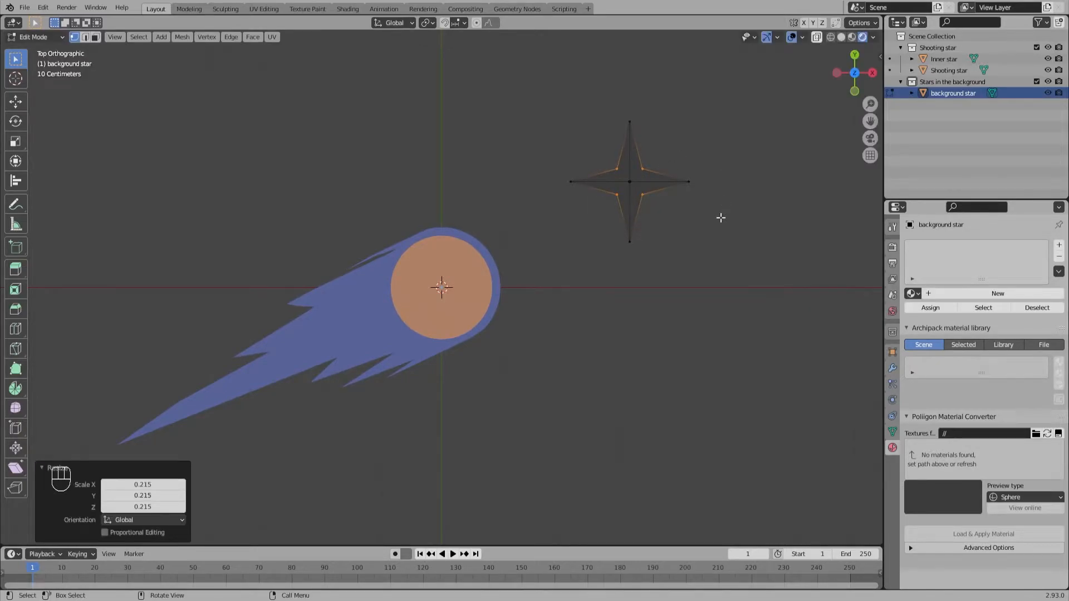
# Step: Scale the entire four-pointed star mesh down by about 0.275 and return to Object Mode
pyautogui.click(708, 289)
pyautogui.moveTo(711, 292); pyautogui.dragTo(565, 88)
pyautogui.press('s')
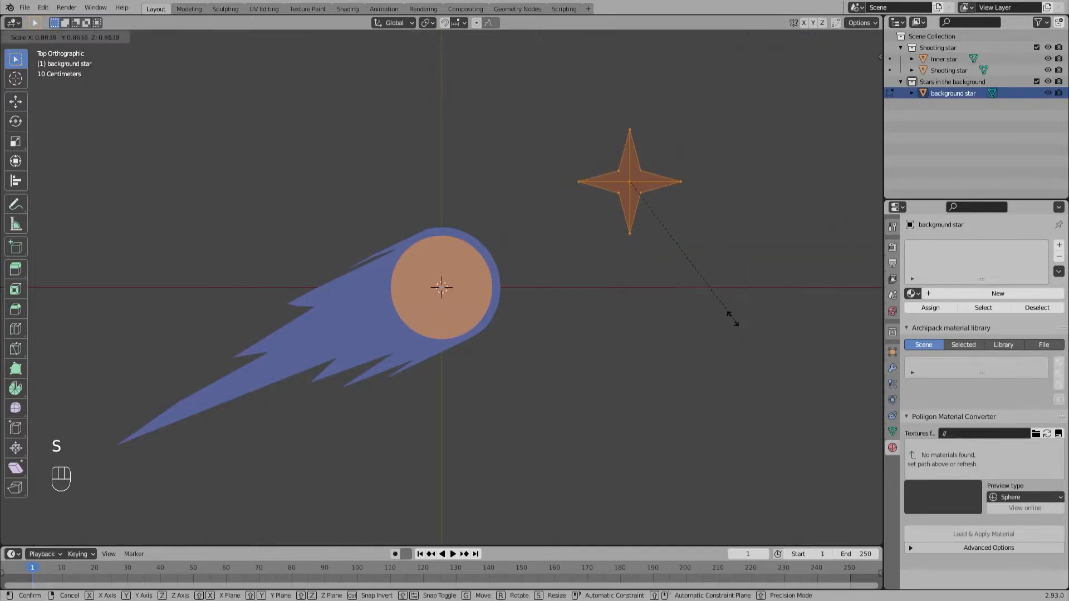
pyautogui.click(658, 229)
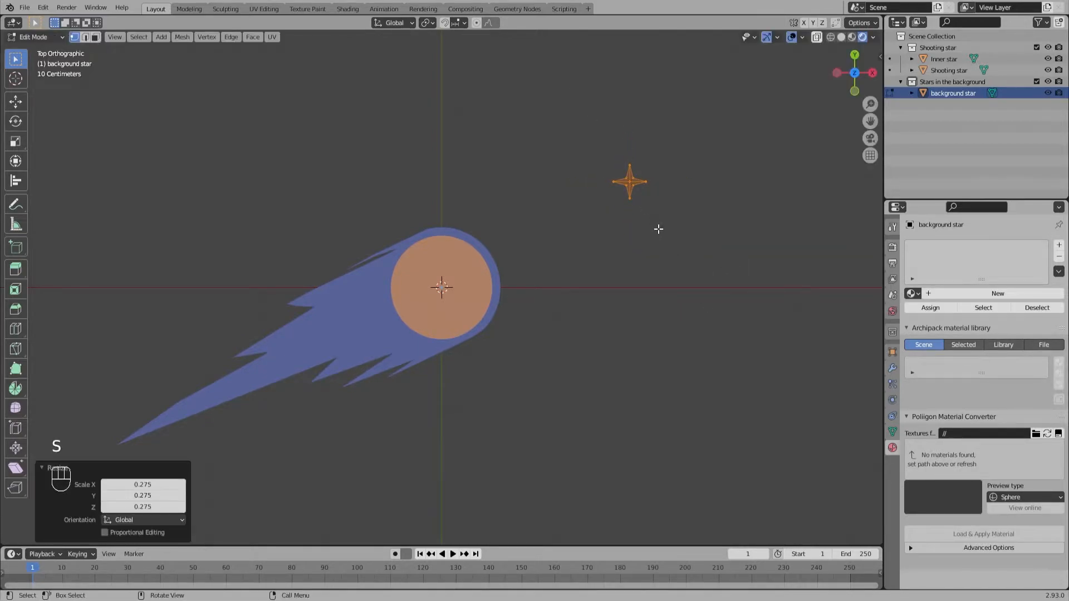
pyautogui.press('Tab')
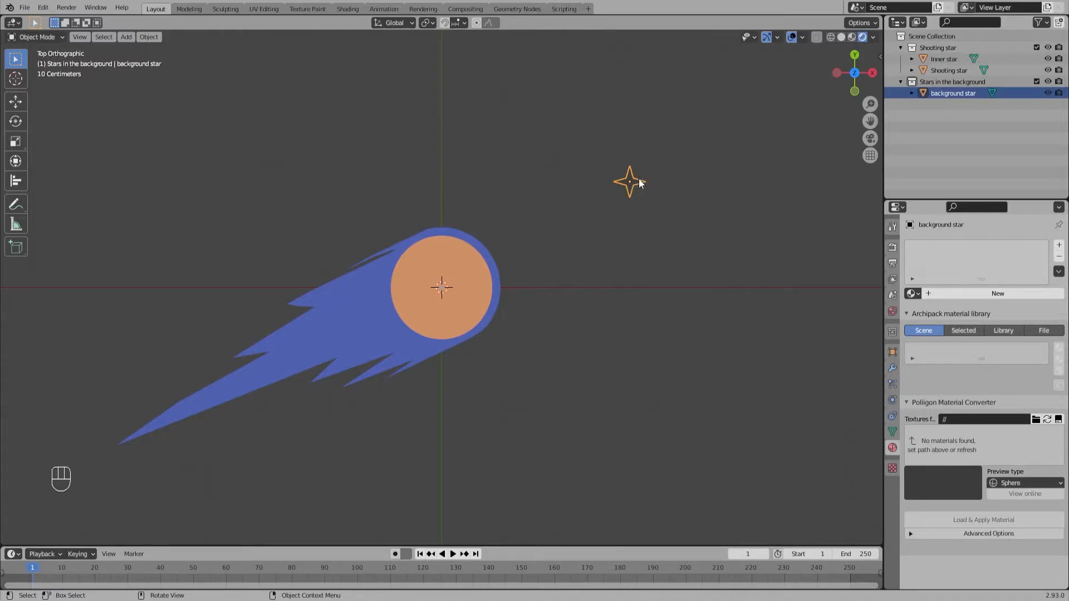
# Step: Try placing two duplicates of the background star around the shooting star, and undo both duplications
pyautogui.hotkey('shift', 'd')
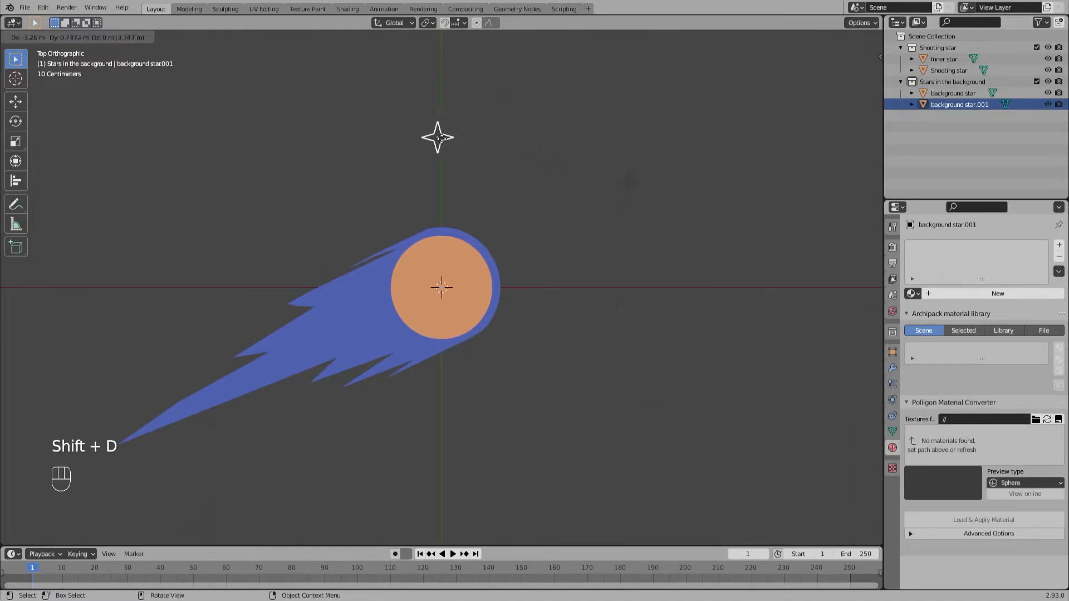
pyautogui.click(358, 143)
pyautogui.hotkey('shift', 'd')
pyautogui.click(601, 396)
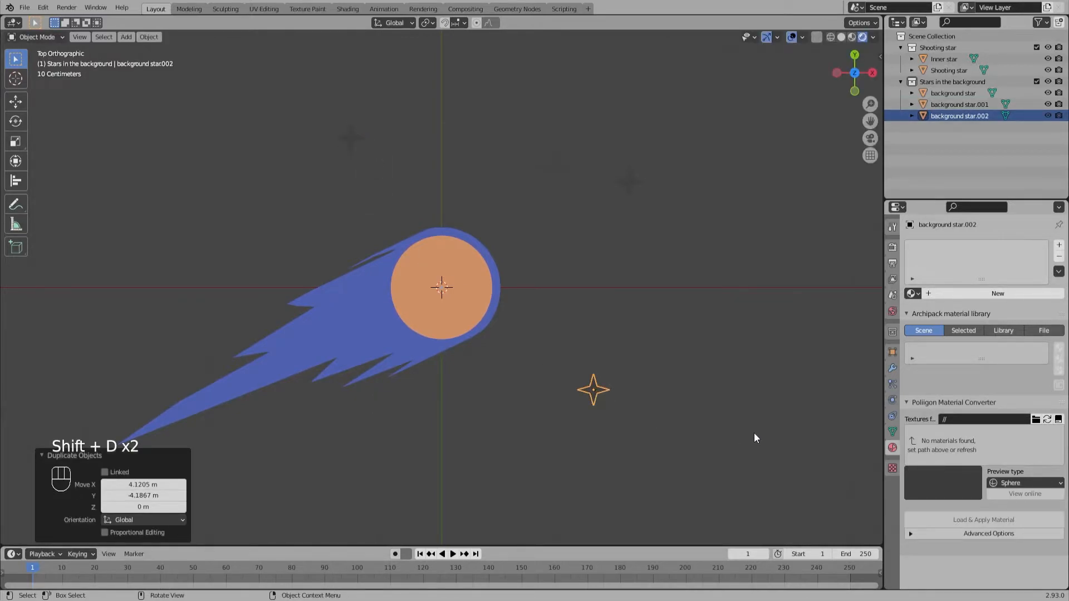
pyautogui.press('ctrl')
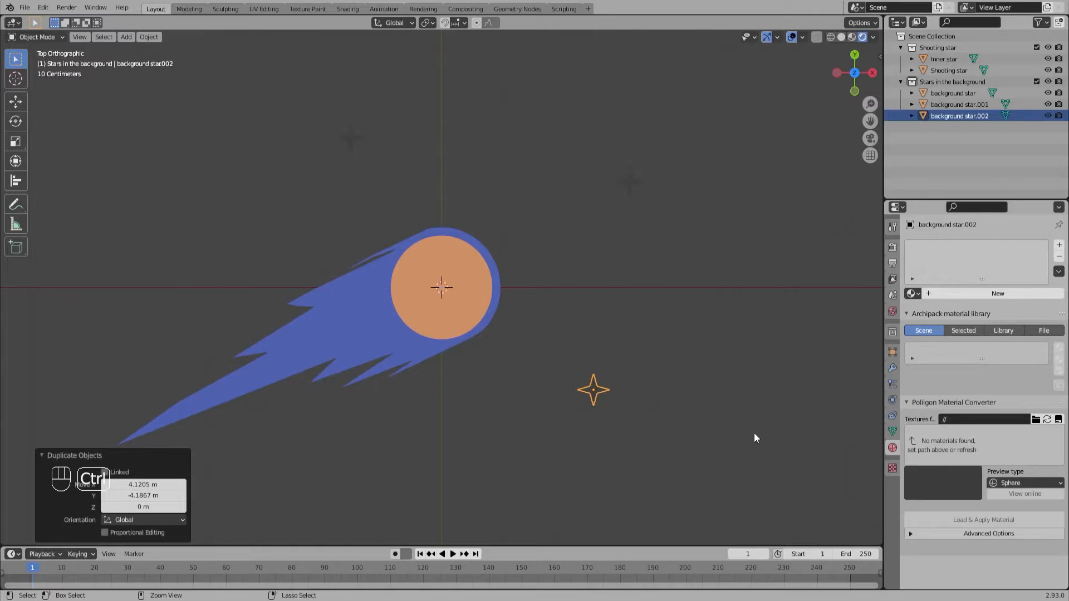
pyautogui.hotkey('ctrl', 'z')
pyautogui.hotkey('ctrl', 'z')
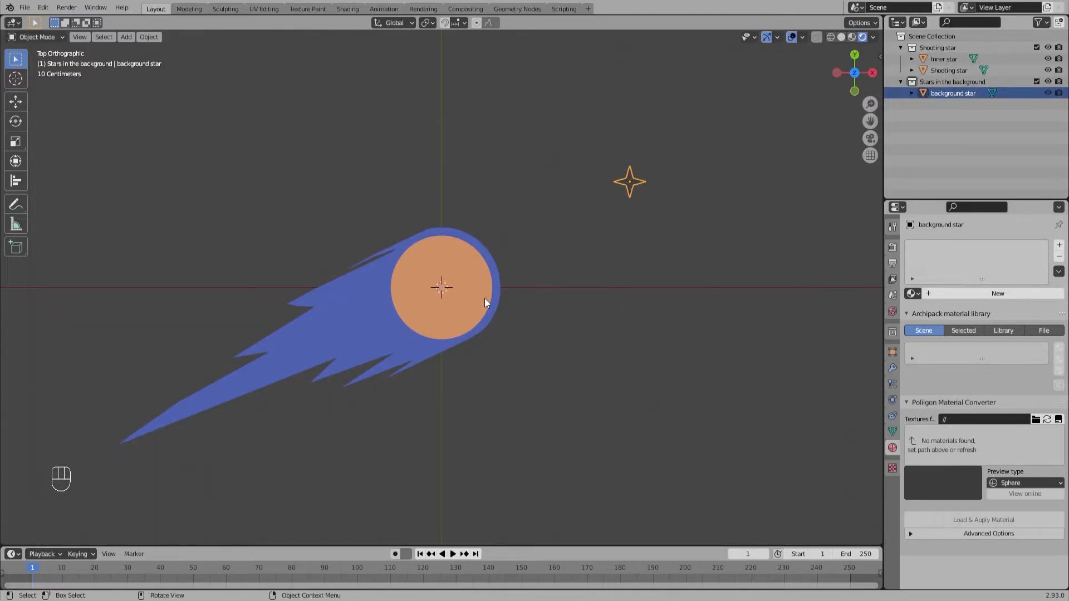
pyautogui.click(569, 265)
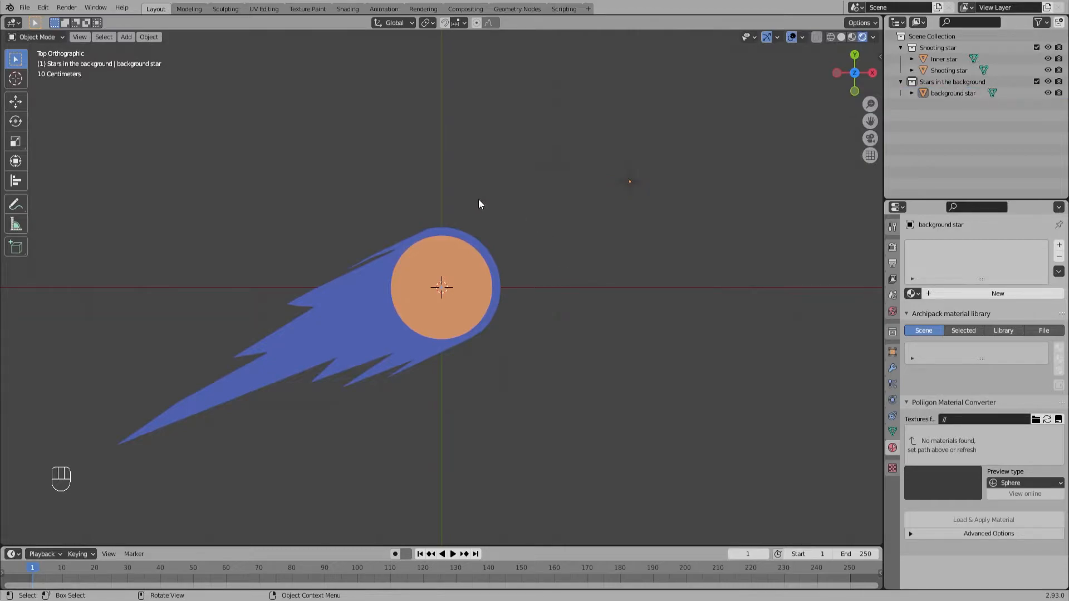
pyautogui.click(121, 8)
pyautogui.click(120, 6)
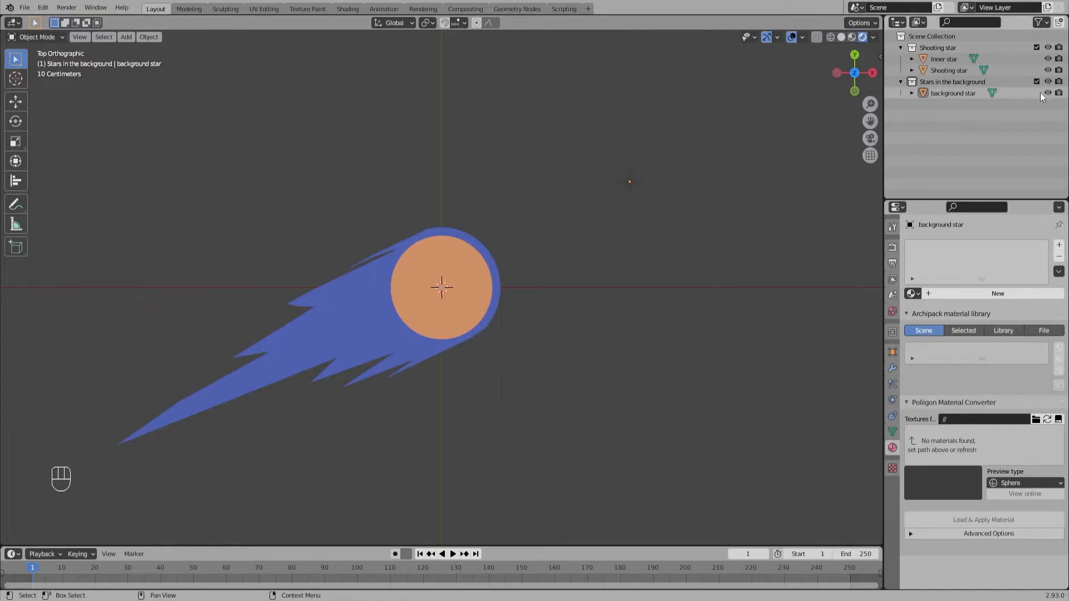
# Step: Hide the background star in the viewport and disable it in renders
pyautogui.click(1057, 93)
pyautogui.click(634, 181)
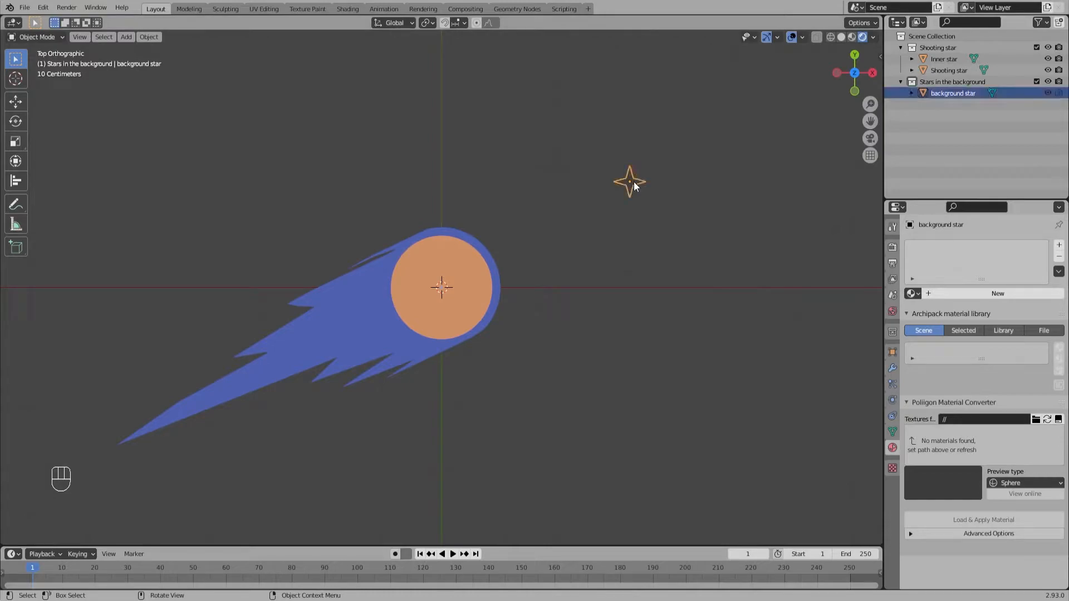
pyautogui.click(1050, 93)
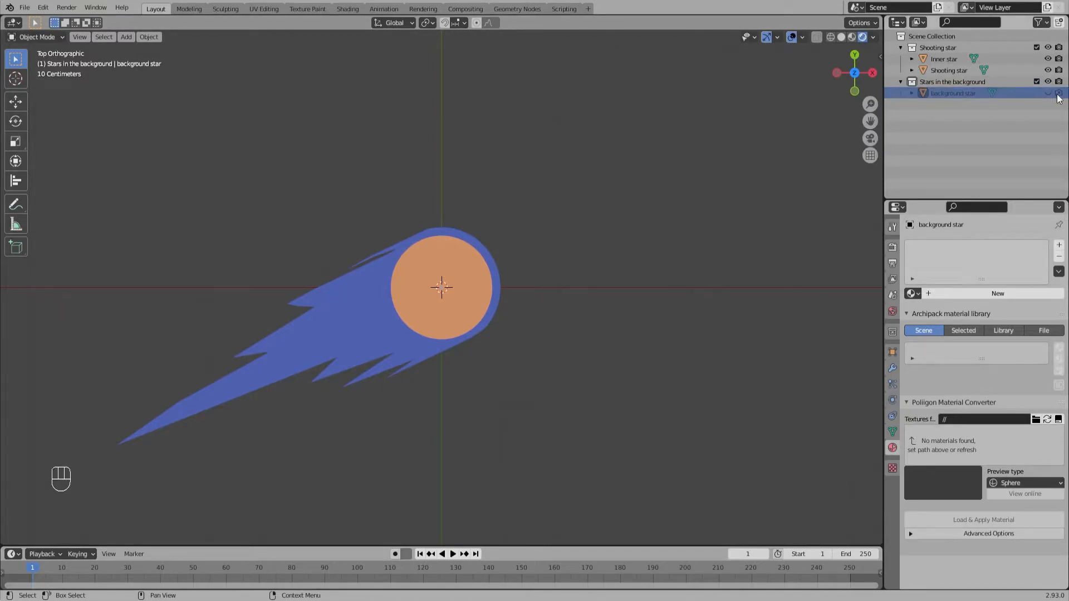
pyautogui.click(1050, 94)
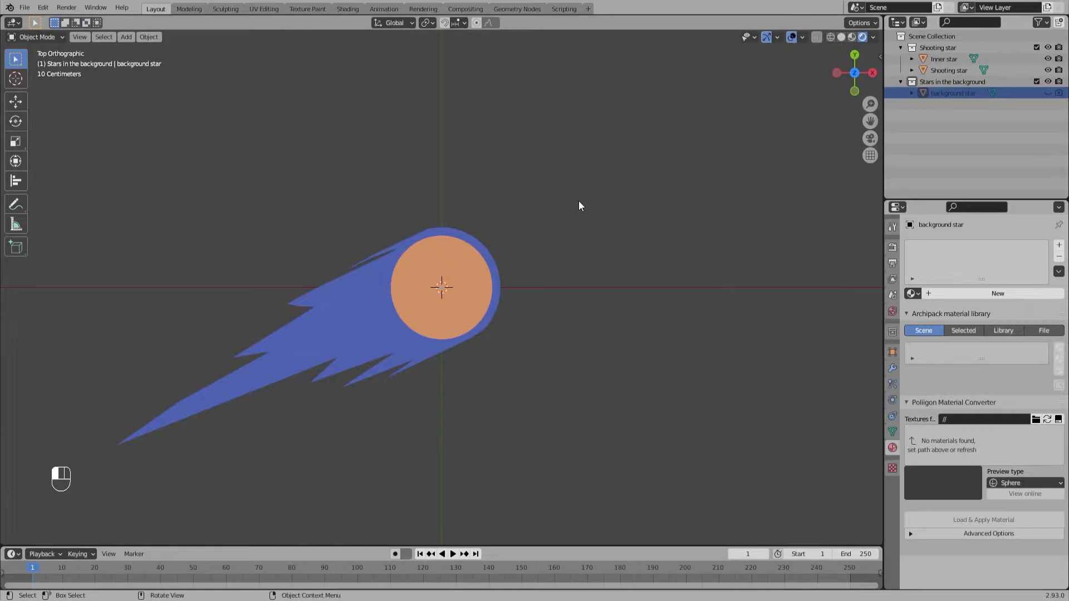
# Step: Add a 2 m plane mesh at the origin in the background stars collection
pyautogui.hotkey('shift', 'a')
pyautogui.moveTo(579, 201)
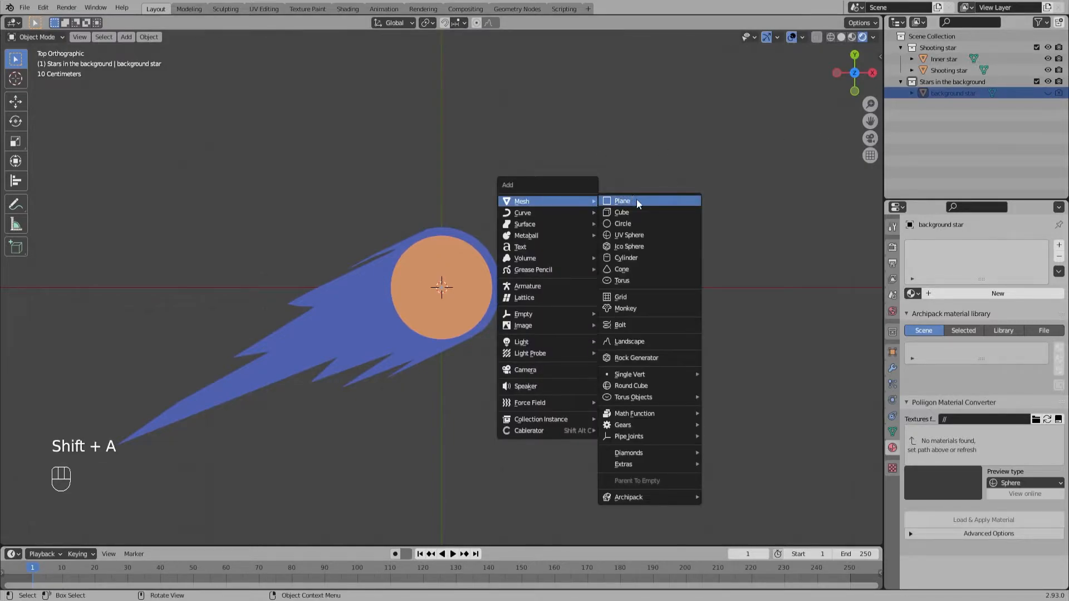
pyautogui.click(637, 199)
# Step: Enlarge the new plane's mesh by a factor of about 12.31 in Edit Mode and return to Object Mode
pyautogui.scroll(-3, 502, 384)
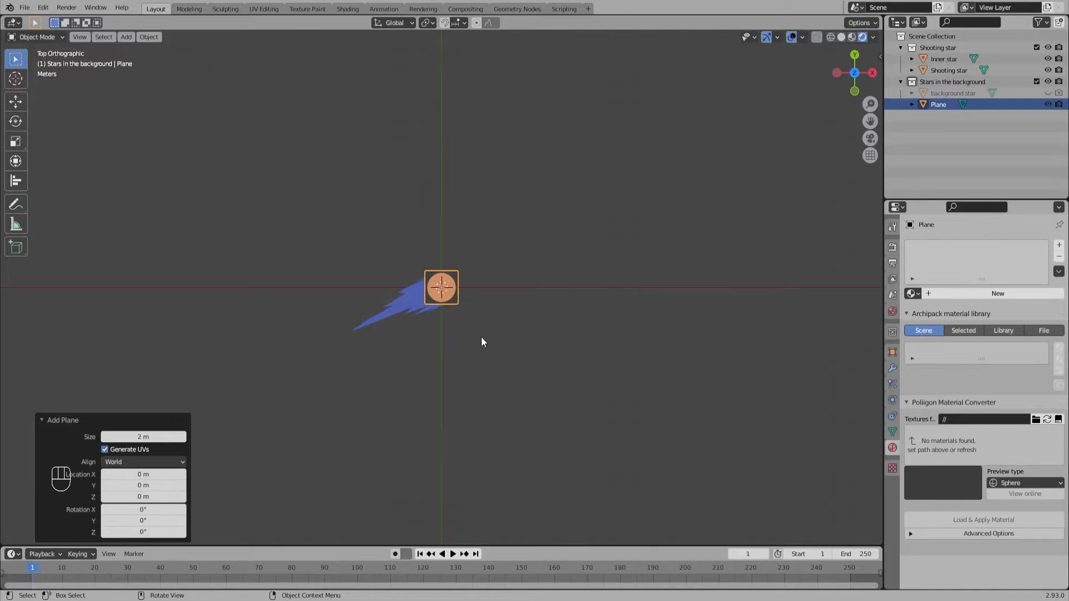
pyautogui.press('Tab')
pyautogui.press('s')
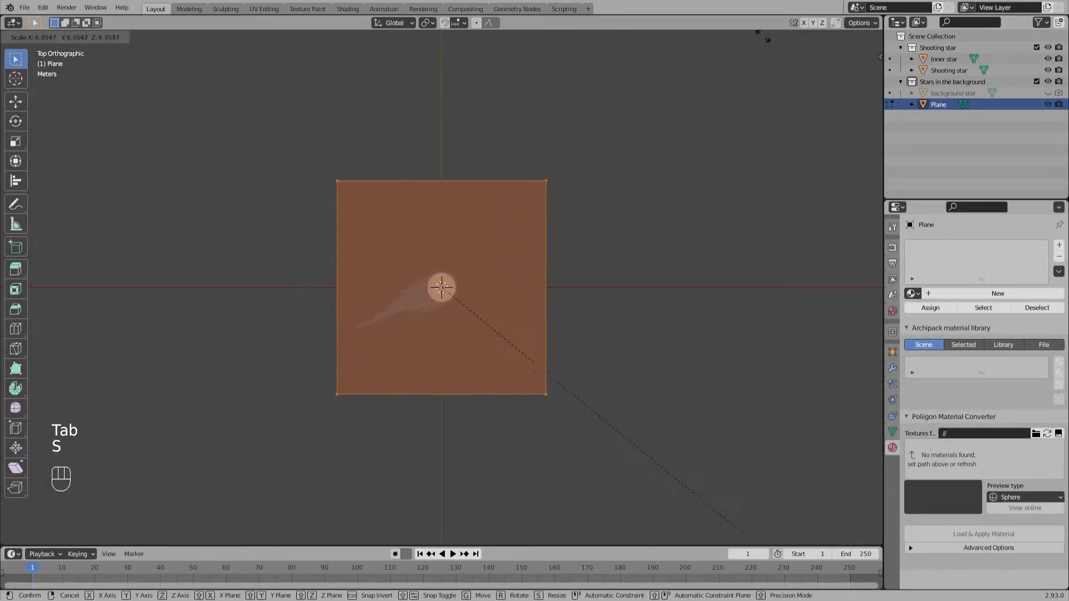
pyautogui.click(91, 346)
pyautogui.click(666, 210)
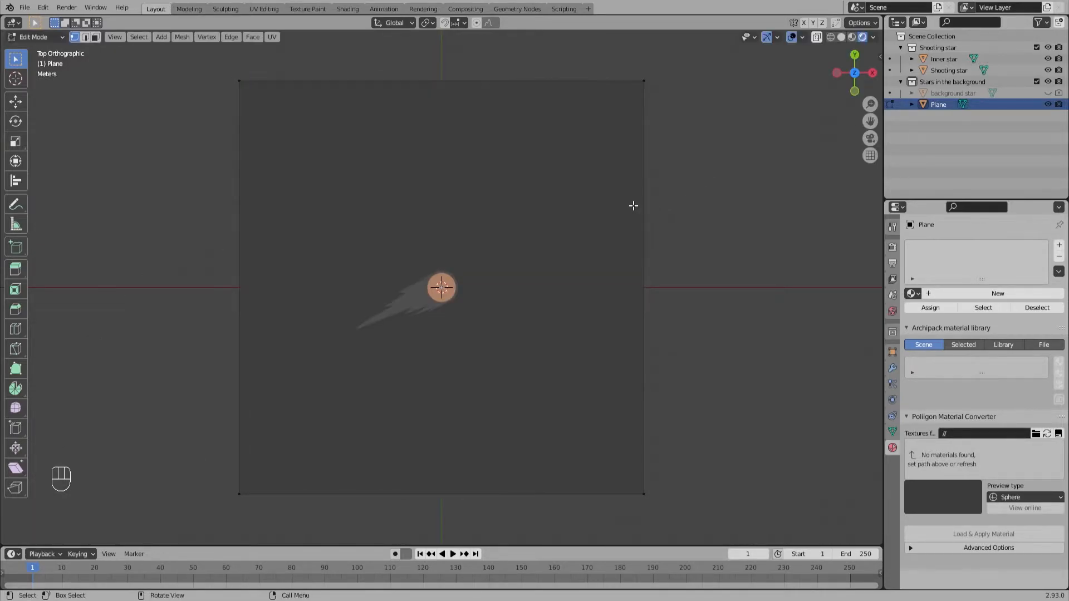
pyautogui.press('Tab')
pyautogui.press('Tab')
pyautogui.press('Tab')
pyautogui.press('Tab')
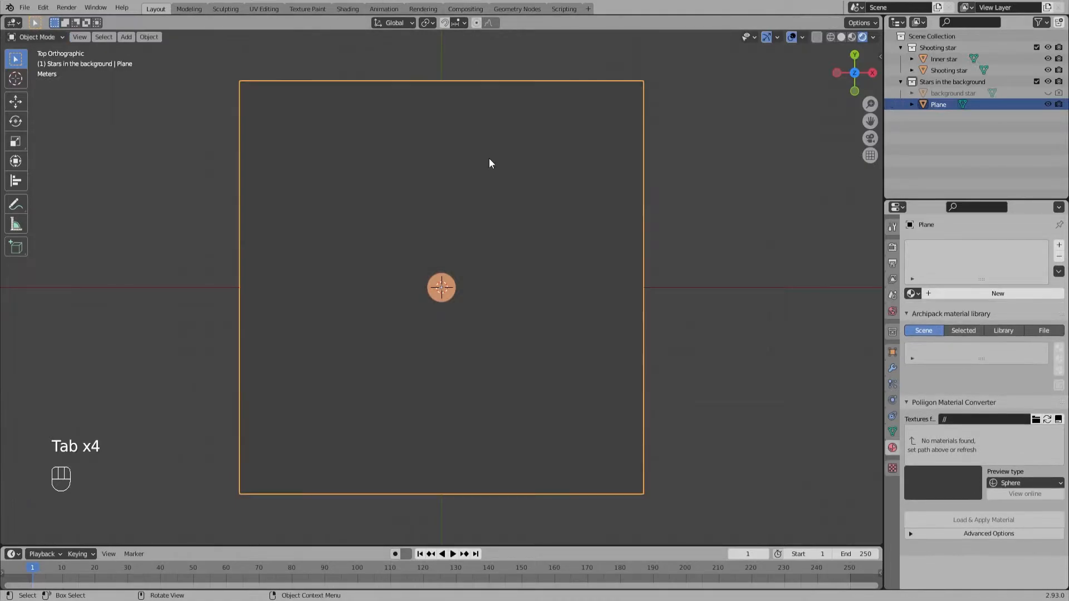
# Step: Create a new geometry node tree on the large plane and spread its Group Input and Group Output nodes apart
pyautogui.click(508, 8)
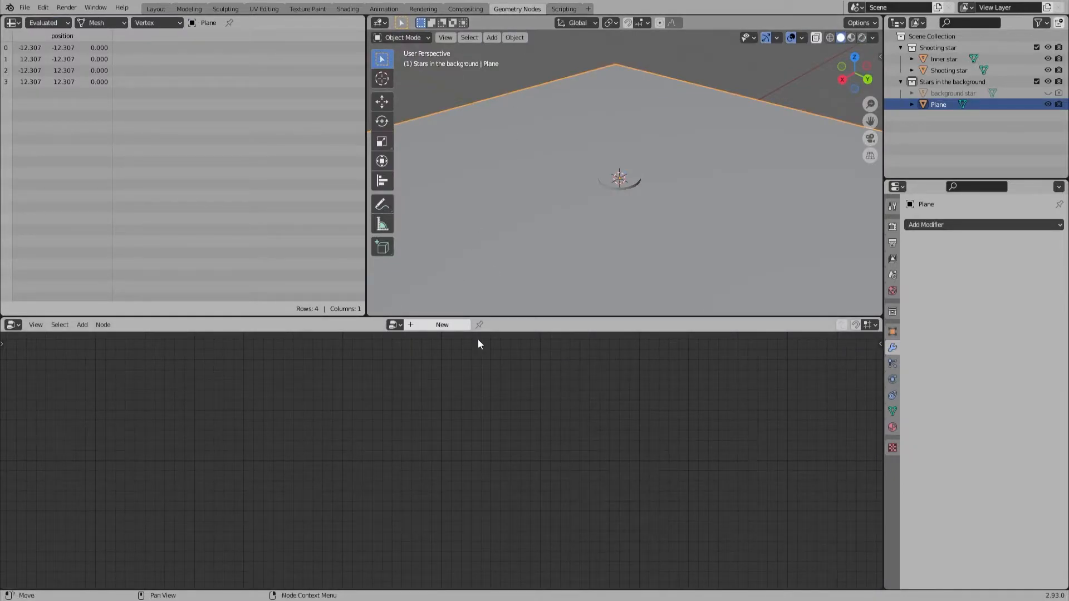
pyautogui.click(452, 324)
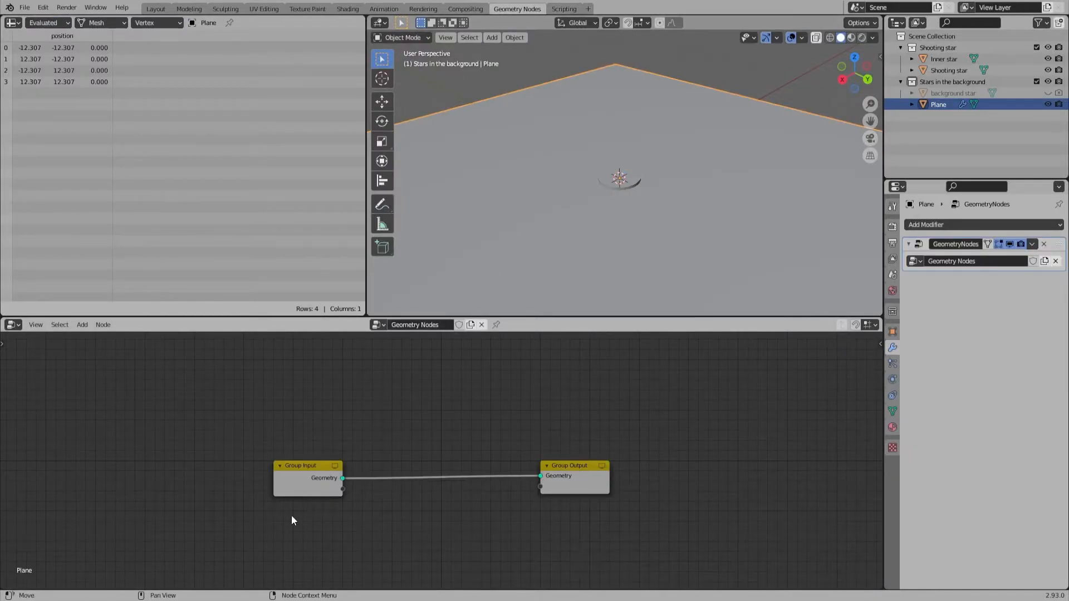
pyautogui.moveTo(300, 466); pyautogui.dragTo(154, 436)
pyautogui.moveTo(585, 477); pyautogui.dragTo(728, 442)
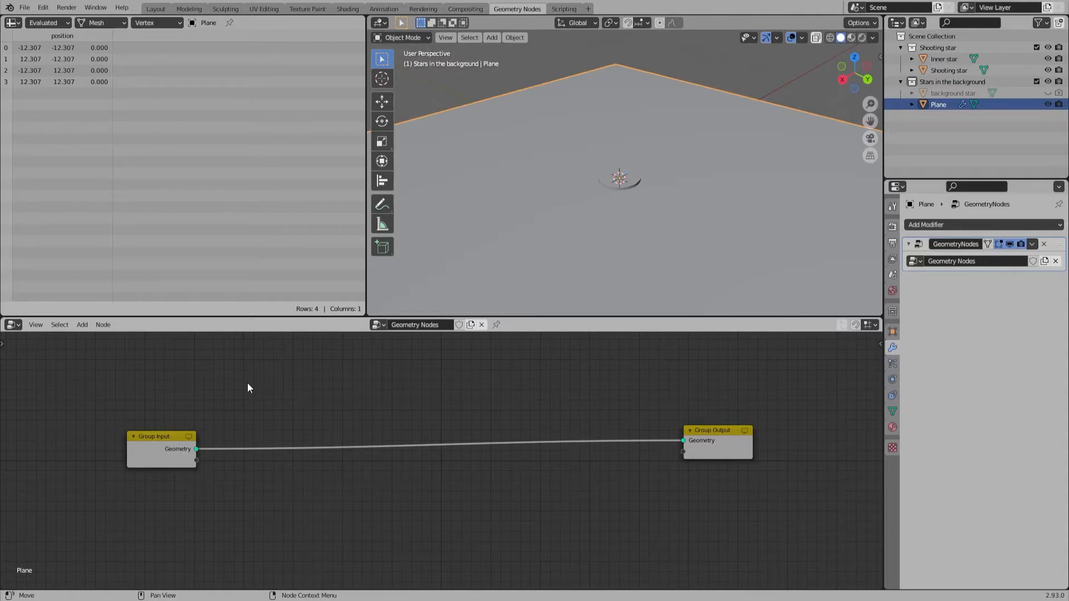
# Step: Add a Point Distribute node between the Group Input and Group Output nodes
pyautogui.hotkey('shift', 'a')
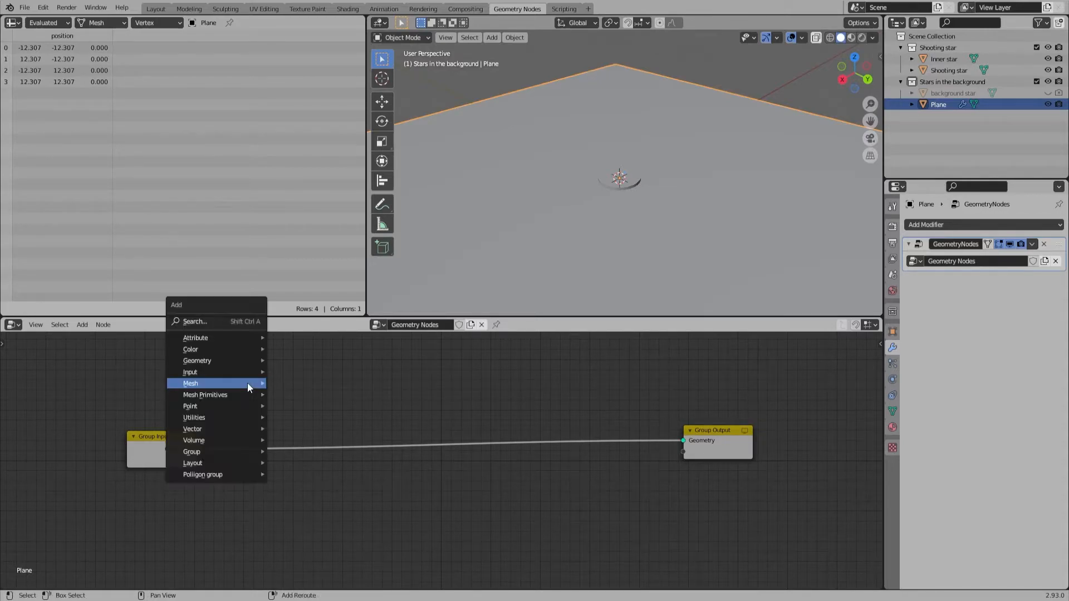
pyautogui.click(242, 321)
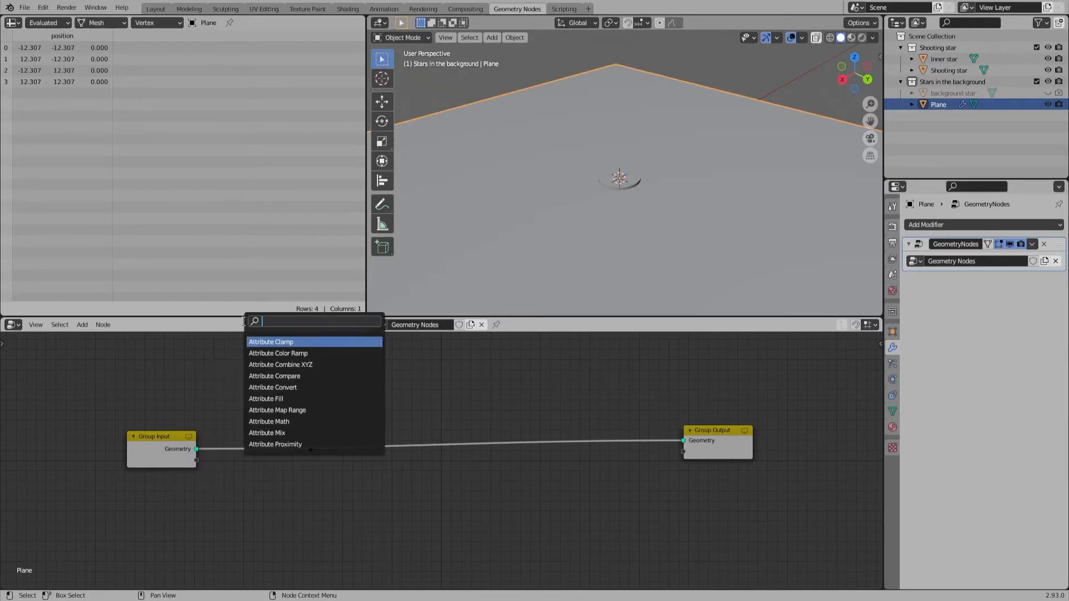
pyautogui.write('point di')
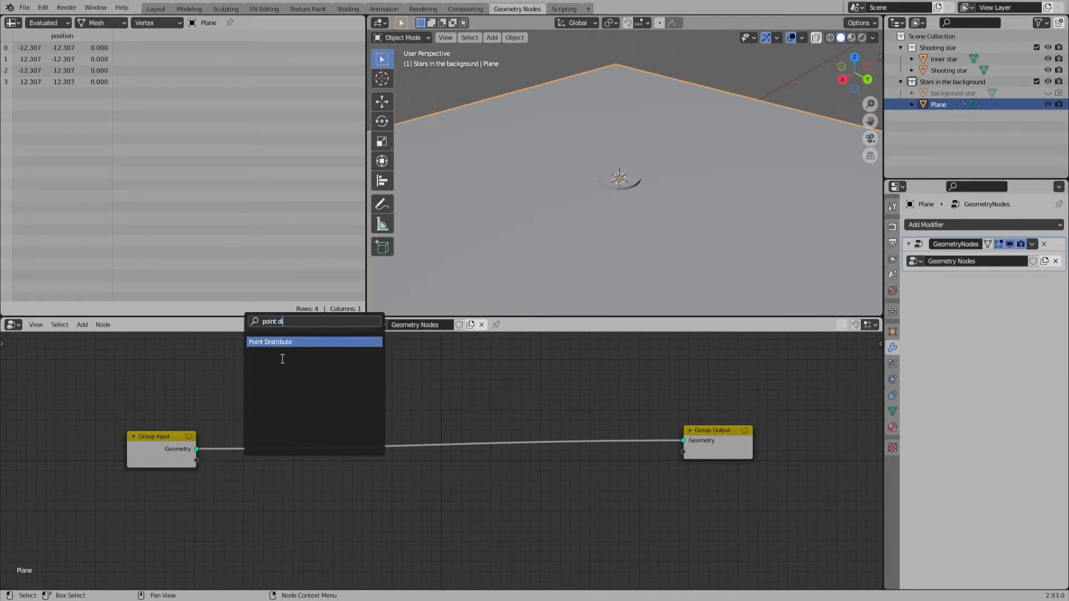
pyautogui.press('Return')
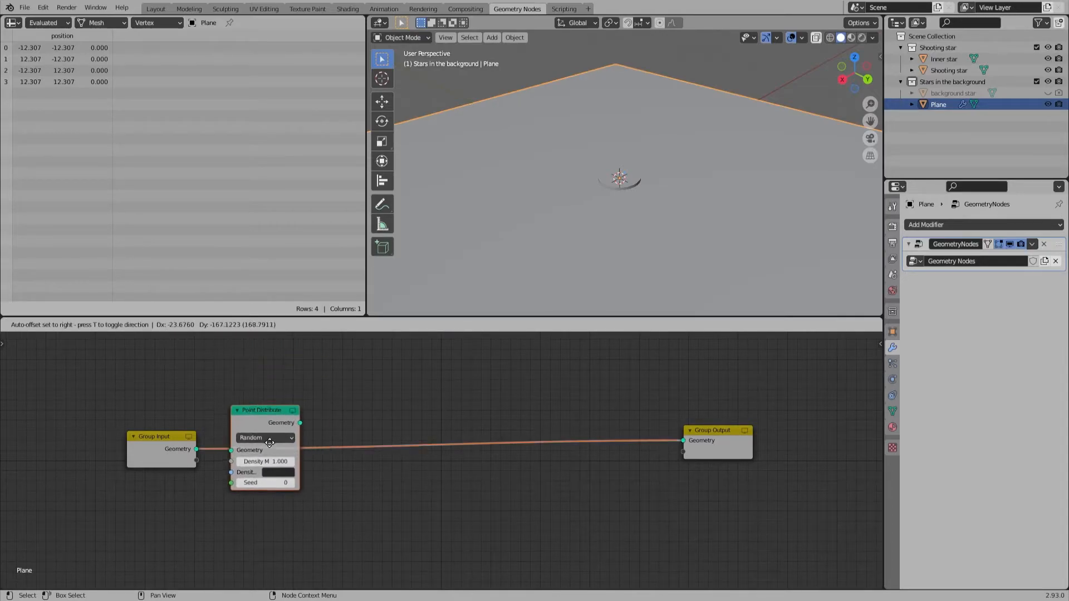
pyautogui.click(282, 438)
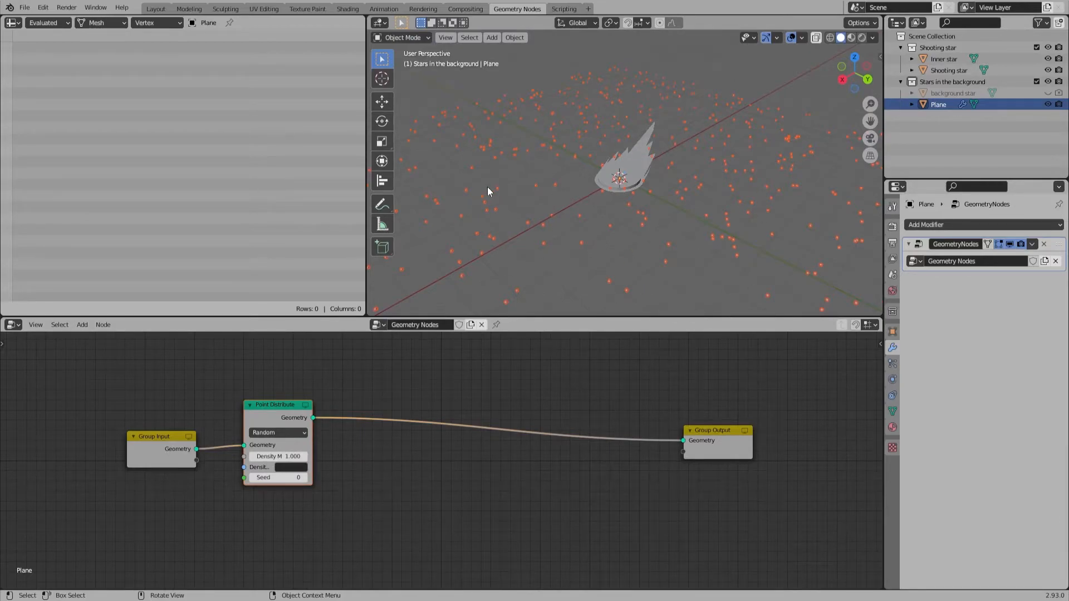
# Step: Insert an Attribute Randomize node on the link after the Point Distribute node
pyautogui.hotkey('shift', 'a')
pyautogui.click(367, 379)
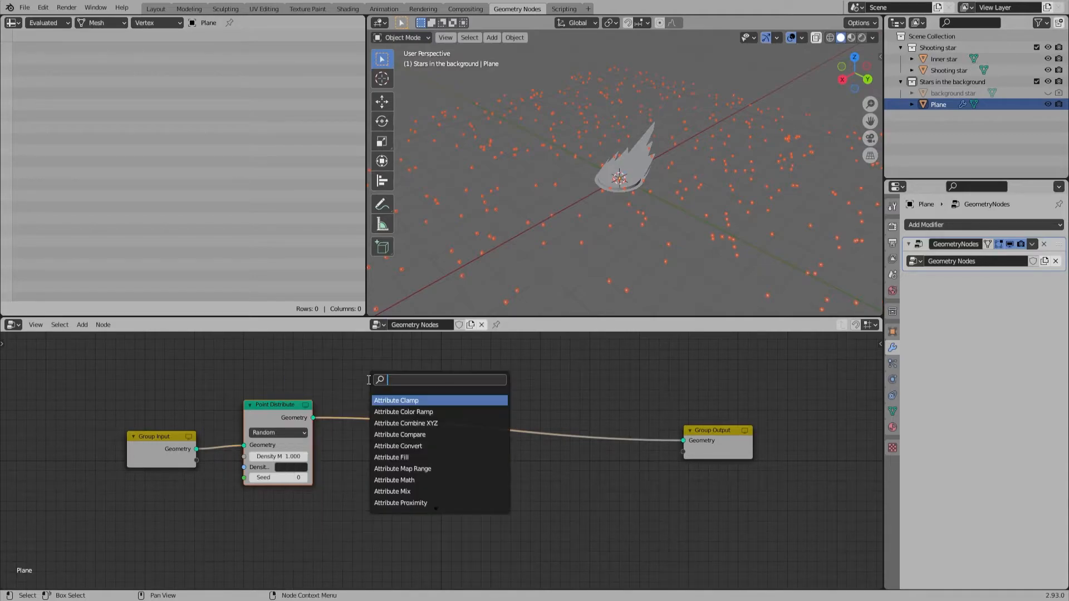
pyautogui.write('attribut')
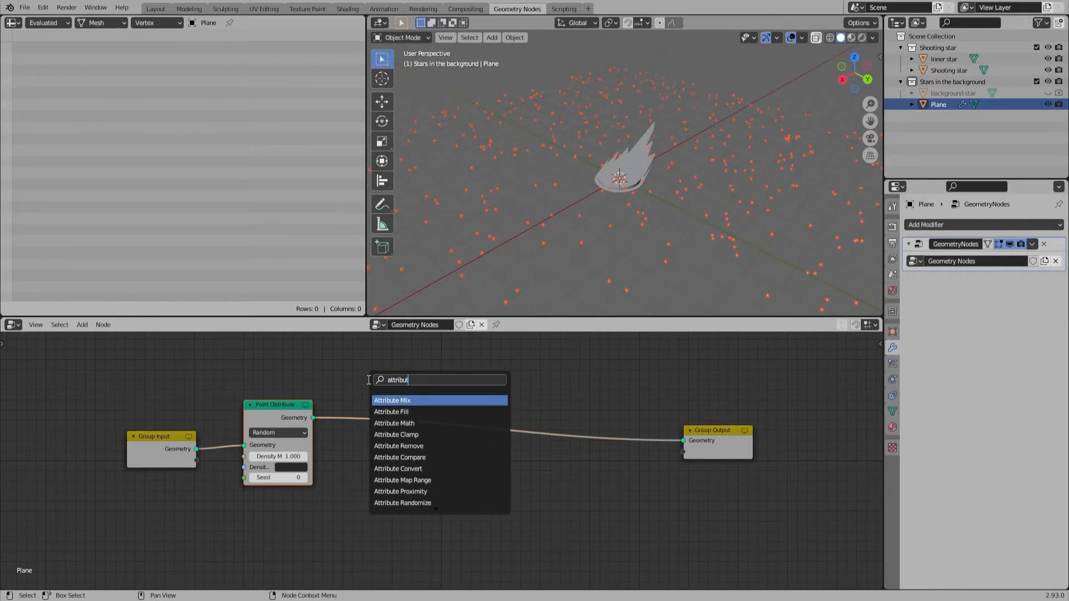
pyautogui.write('e randomiz')
pyautogui.press('Return')
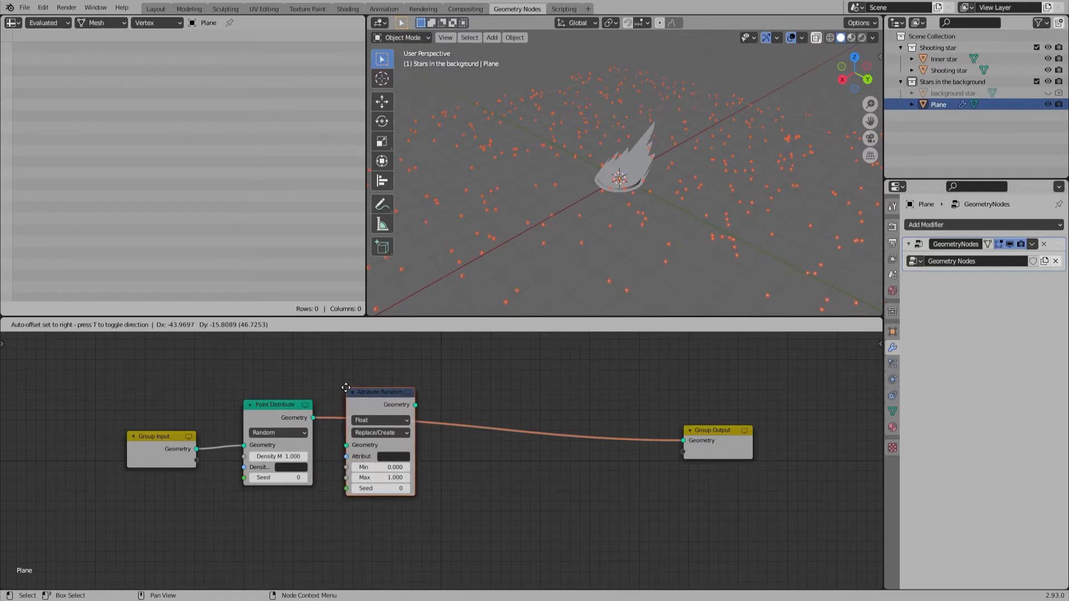
pyautogui.click(345, 387)
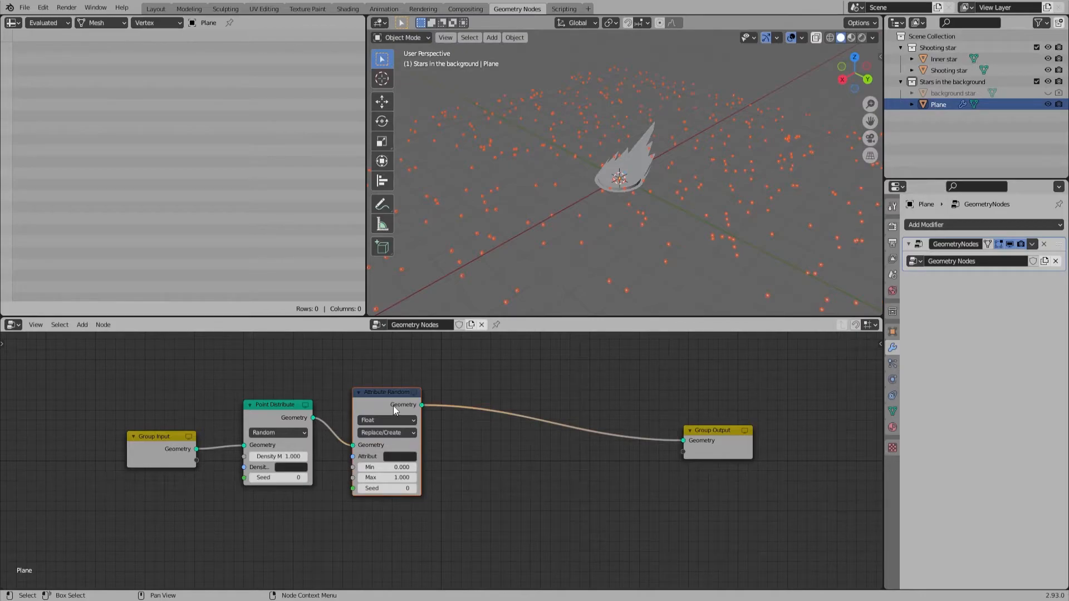
# Step: Insert a Point Scale node on the link after the Attribute Randomize node
pyautogui.hotkey('shift', 'a')
pyautogui.click(468, 392)
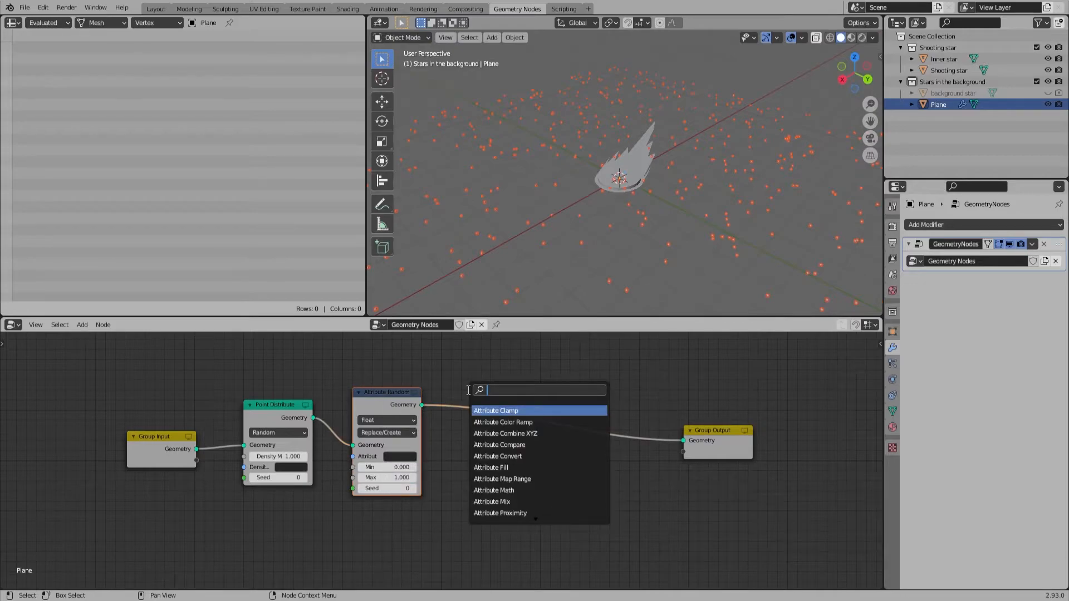
pyautogui.write('scale')
pyautogui.press('Return')
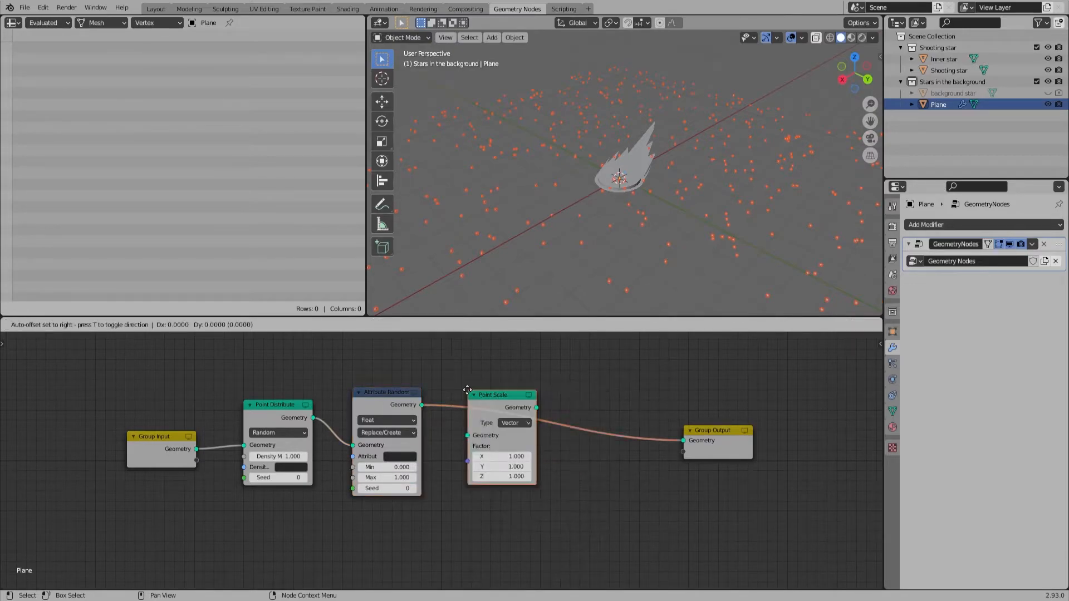
pyautogui.click(467, 390)
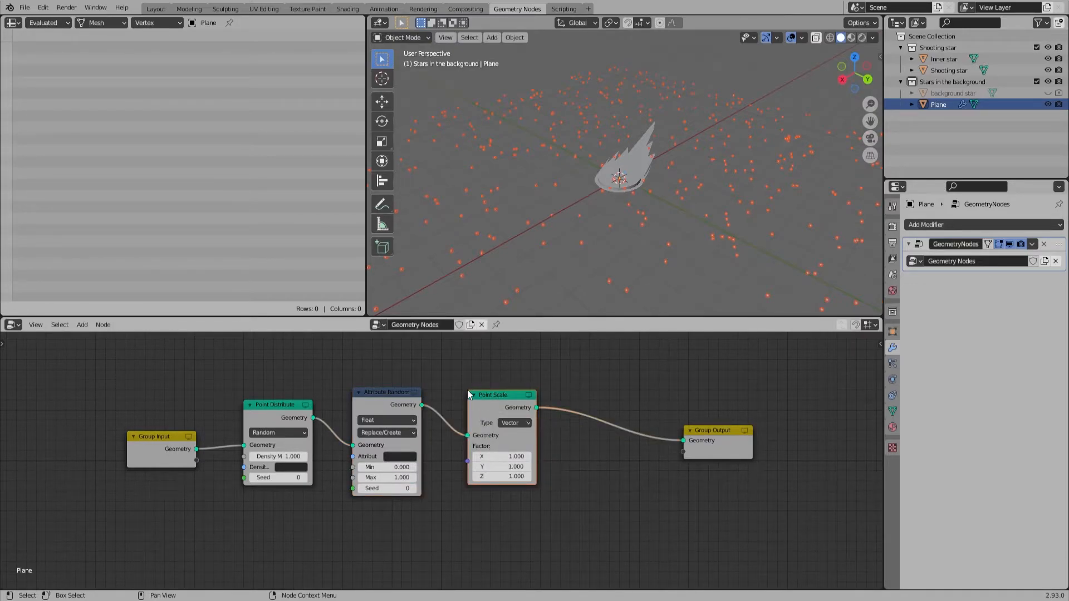
# Step: Insert a Point Instance node between the Point Scale and Group Output nodes
pyautogui.hotkey('shift', 'a')
pyautogui.click(467, 389)
pyautogui.write('point inst')
pyautogui.press('Return')
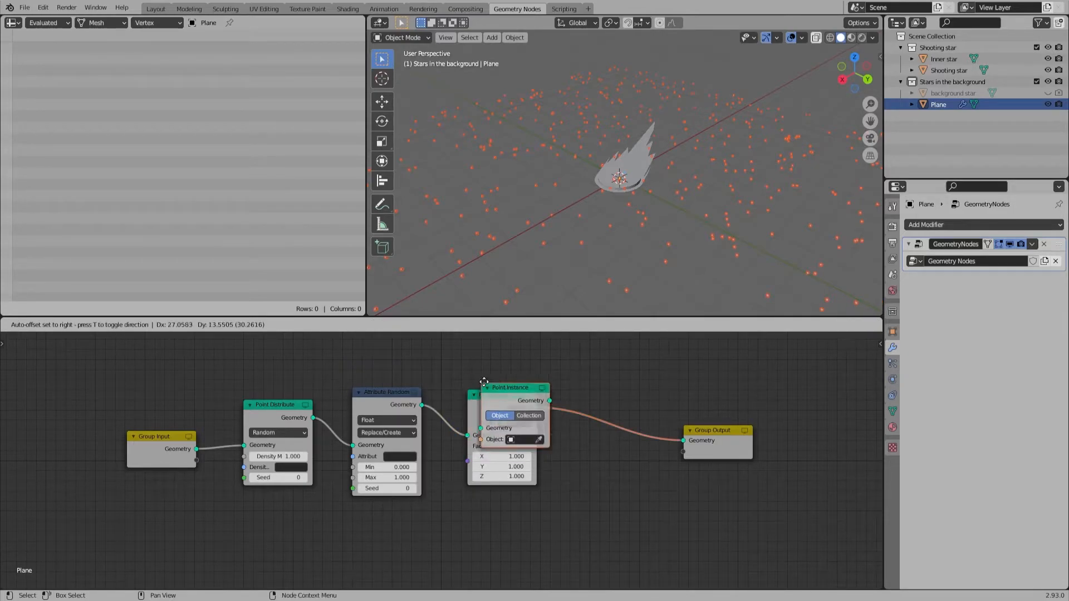
pyautogui.click(576, 390)
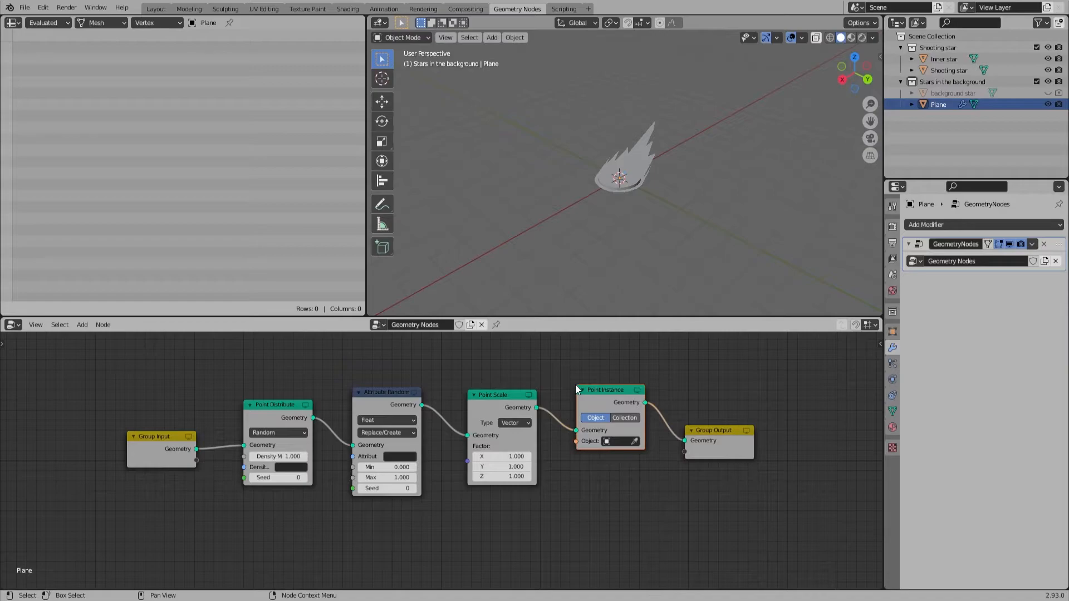
# Step: Name the Attribute Randomize node's attribute x and set its Min value to 0.1
pyautogui.click(383, 395)
pyautogui.click(396, 457)
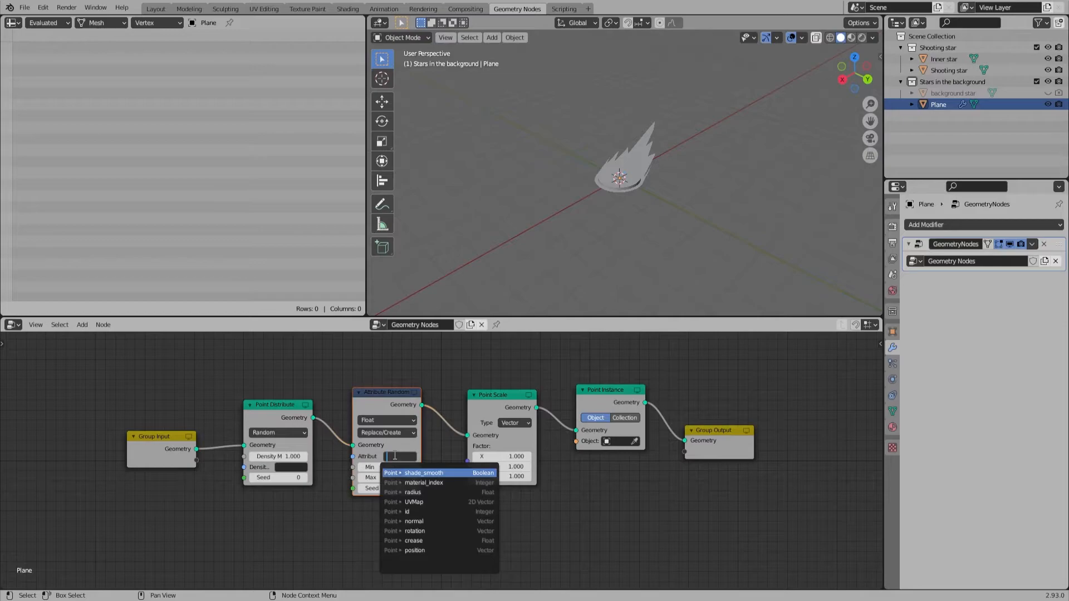
pyautogui.write('x')
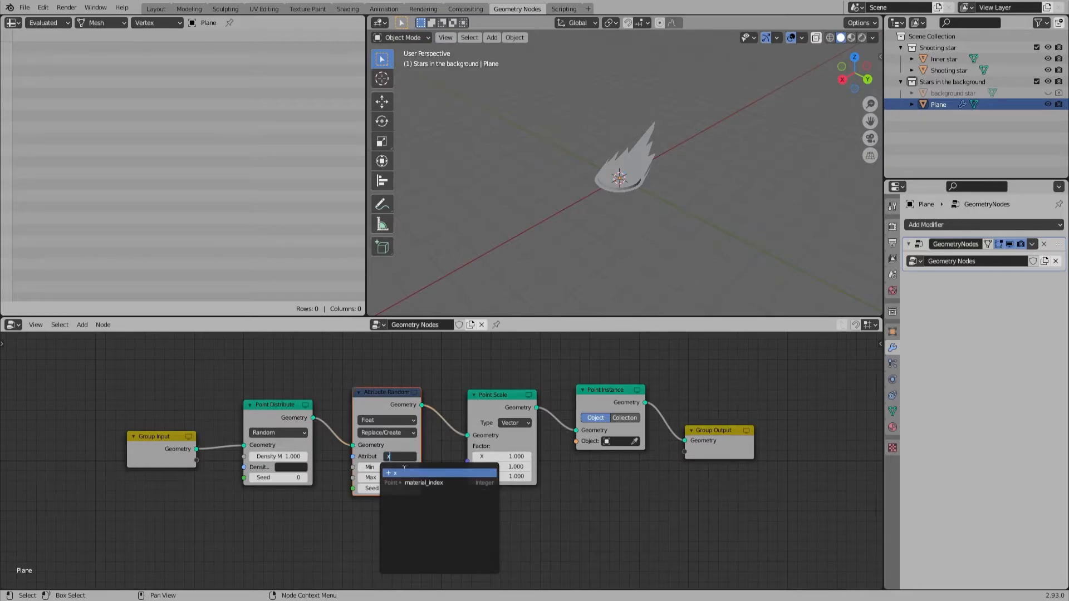
pyautogui.click(407, 474)
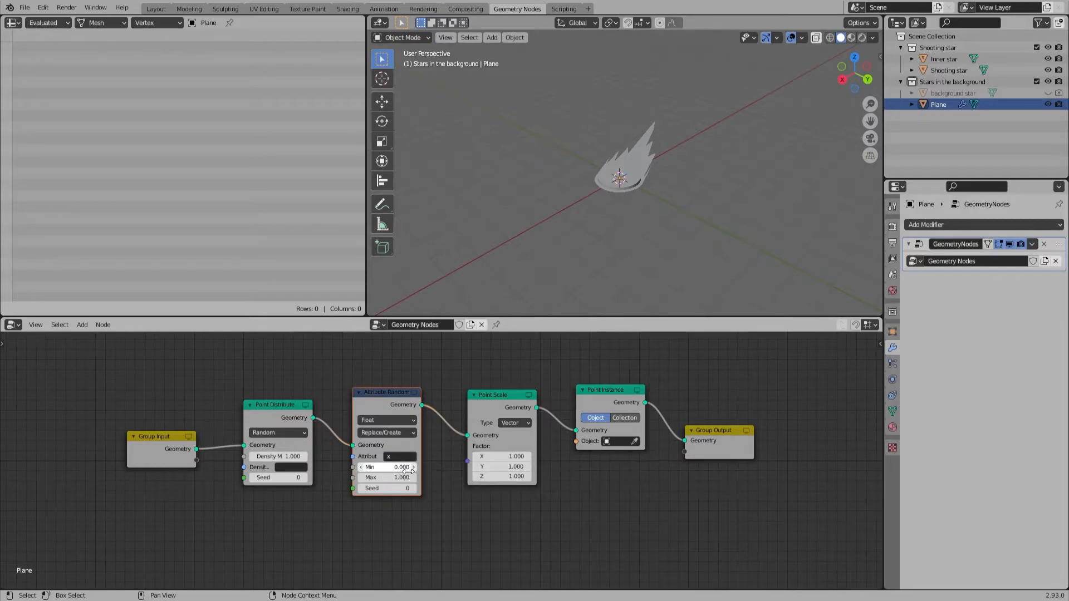
pyautogui.click(404, 469)
pyautogui.press('Return')
# Step: Set the Point Scale type to Attribute with factor x, and choose the background star as the Point Instance object
pyautogui.click(516, 423)
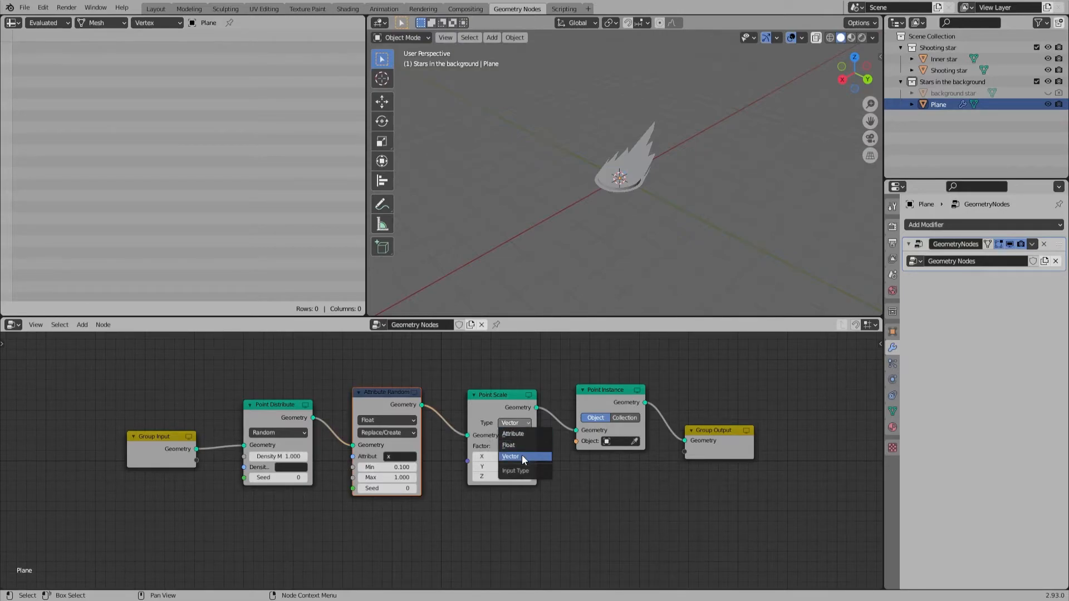
pyautogui.click(515, 435)
pyautogui.click(517, 447)
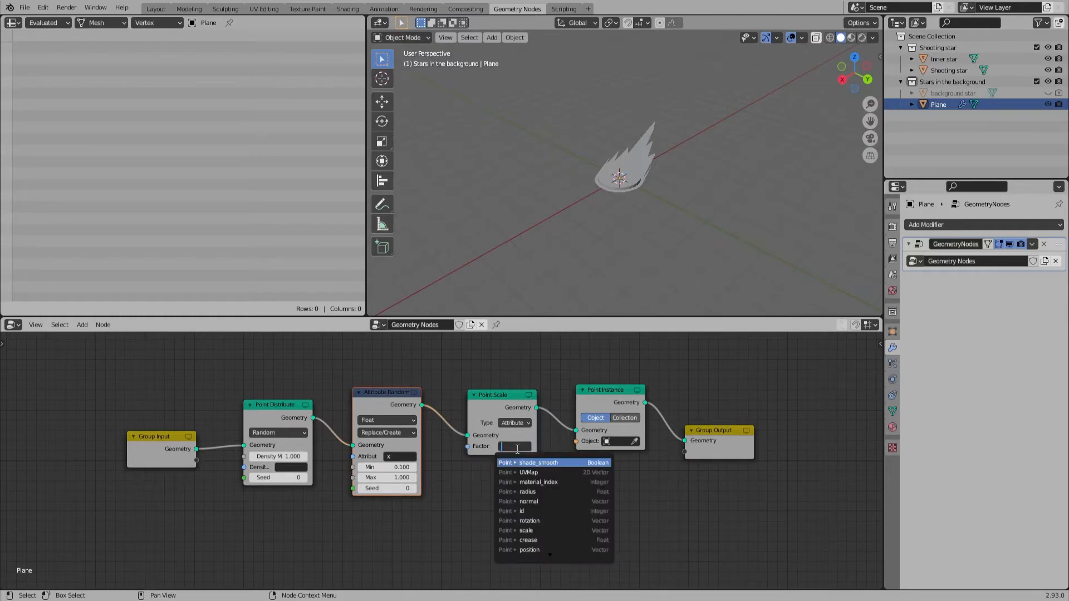
pyautogui.write('x')
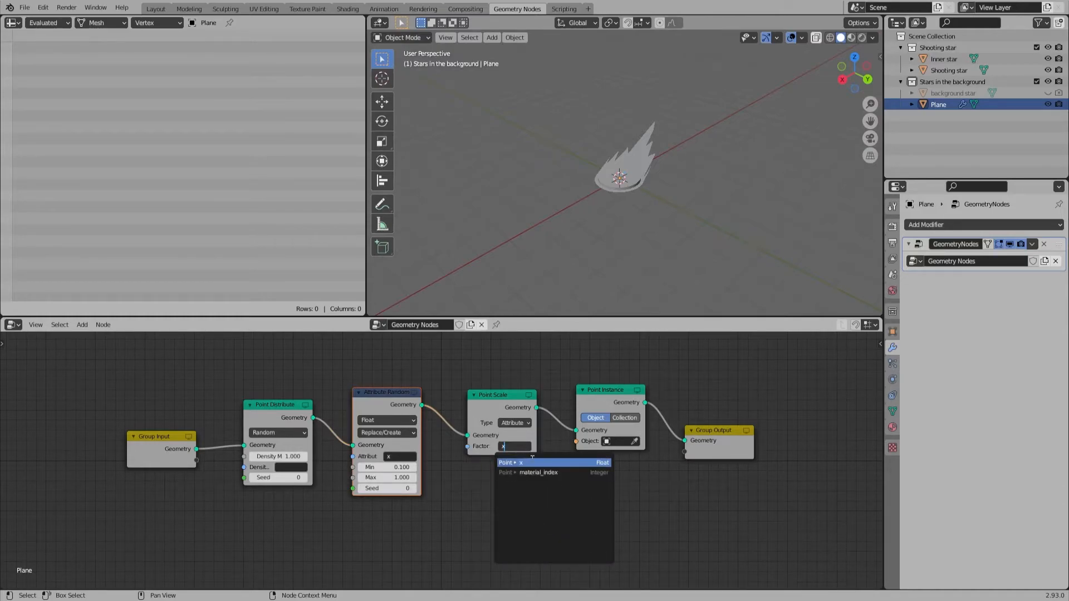
pyautogui.click(530, 462)
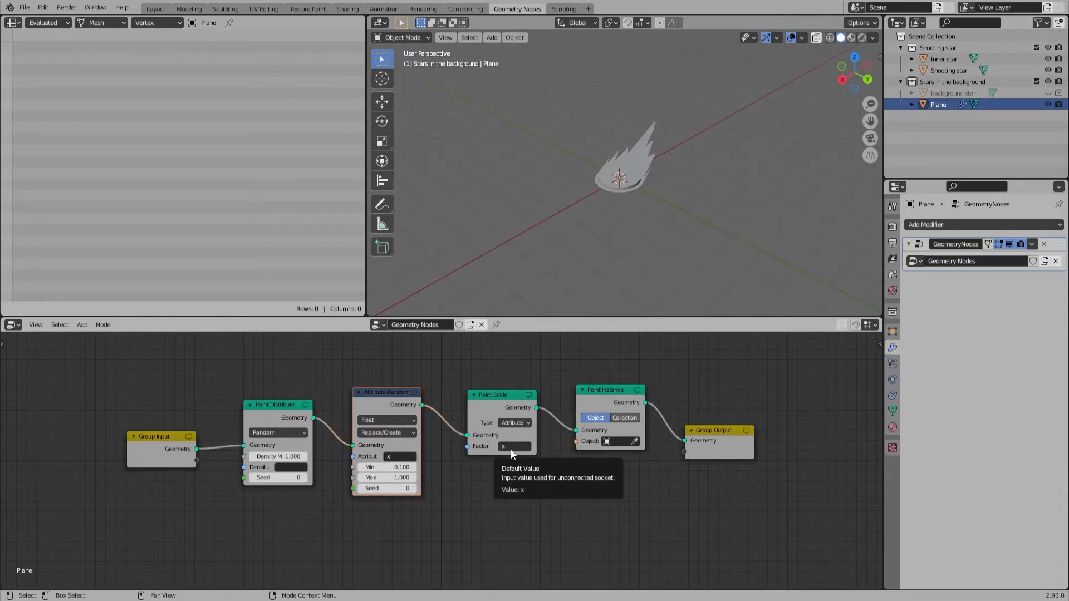
pyautogui.click(619, 442)
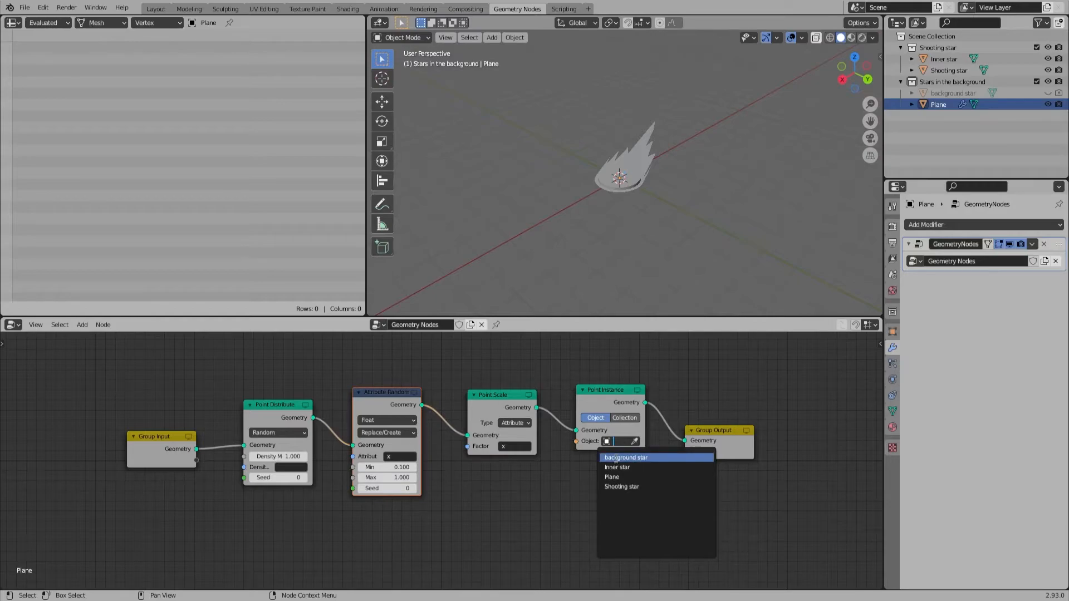
pyautogui.click(614, 457)
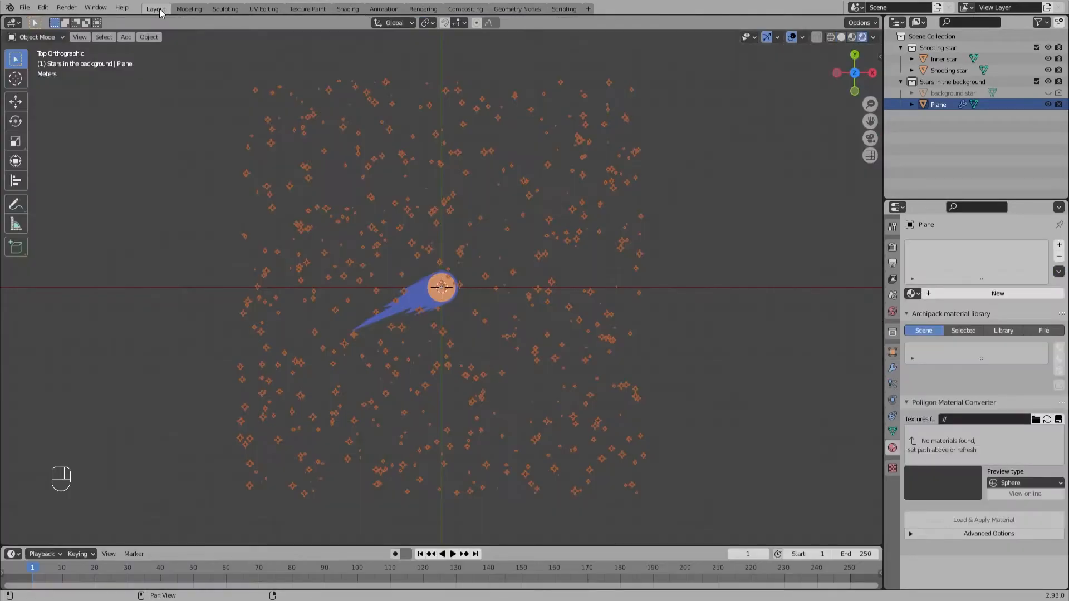
# Step: Check the scattered stars around the shooting star in the Layout workspace, and return to the Geometry Nodes workspace
pyautogui.click(158, 9)
pyautogui.scroll(5, 490, 291)
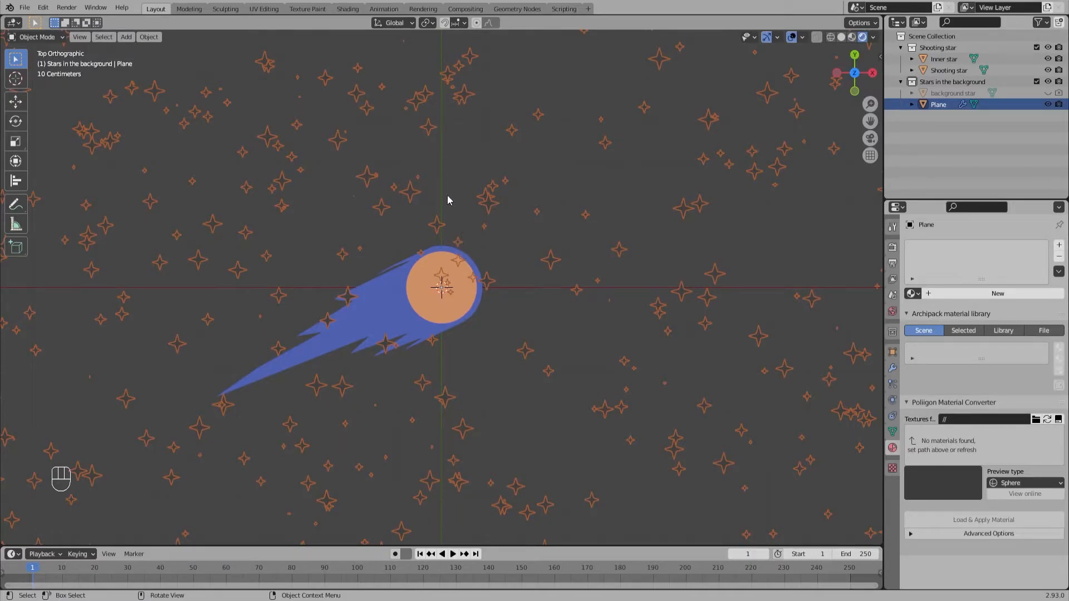
pyautogui.click(455, 10)
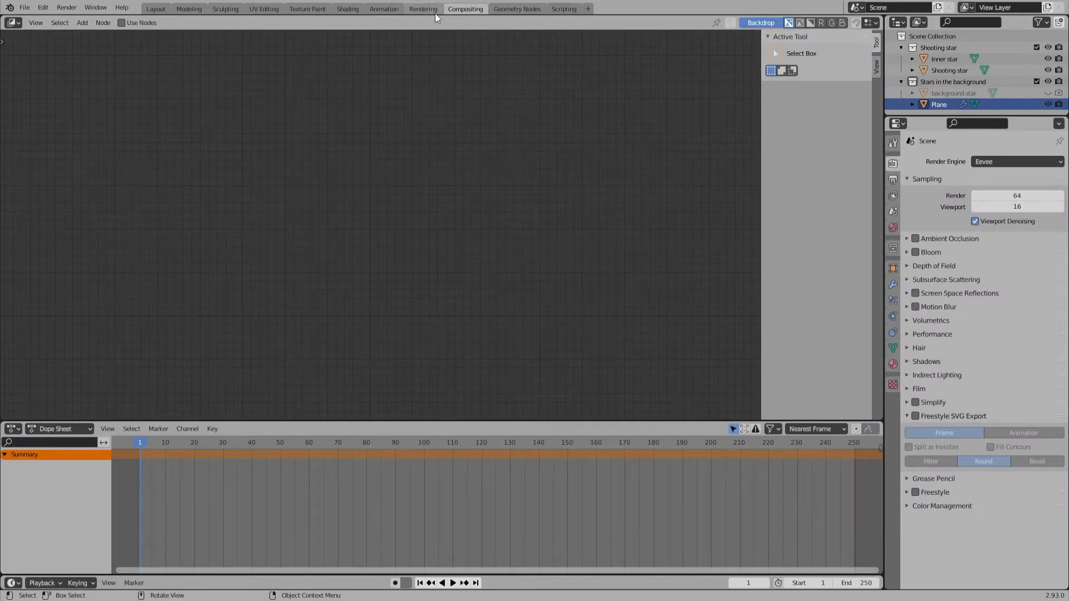
pyautogui.click(435, 10)
pyautogui.click(517, 9)
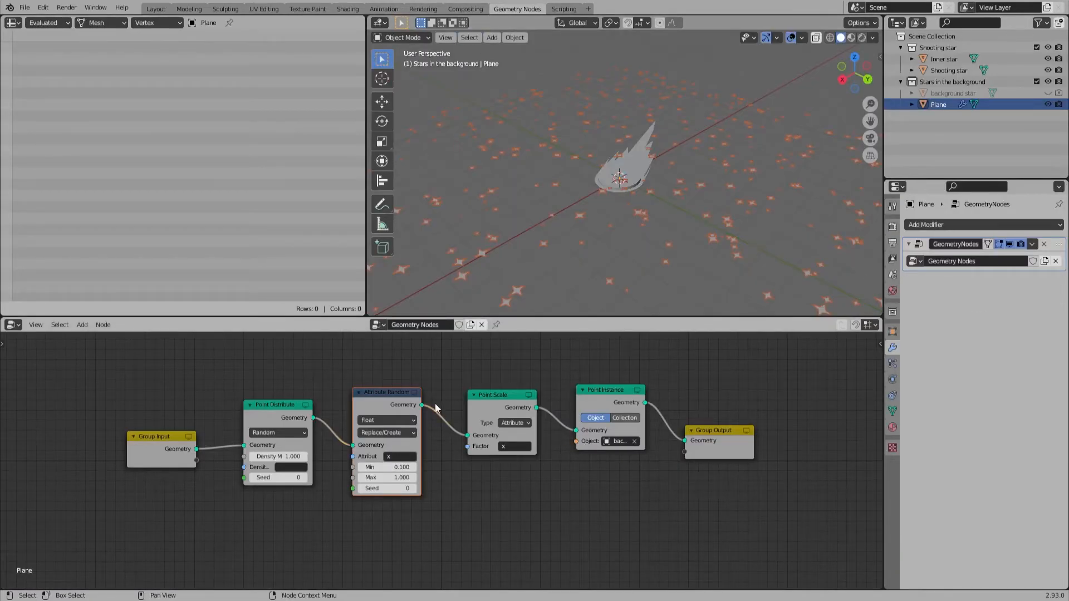
# Step: Set the Point Distribute node's Density Max to 0.2 and its Seed to 10 while viewing the stars from above
pyautogui.press('KP_7')
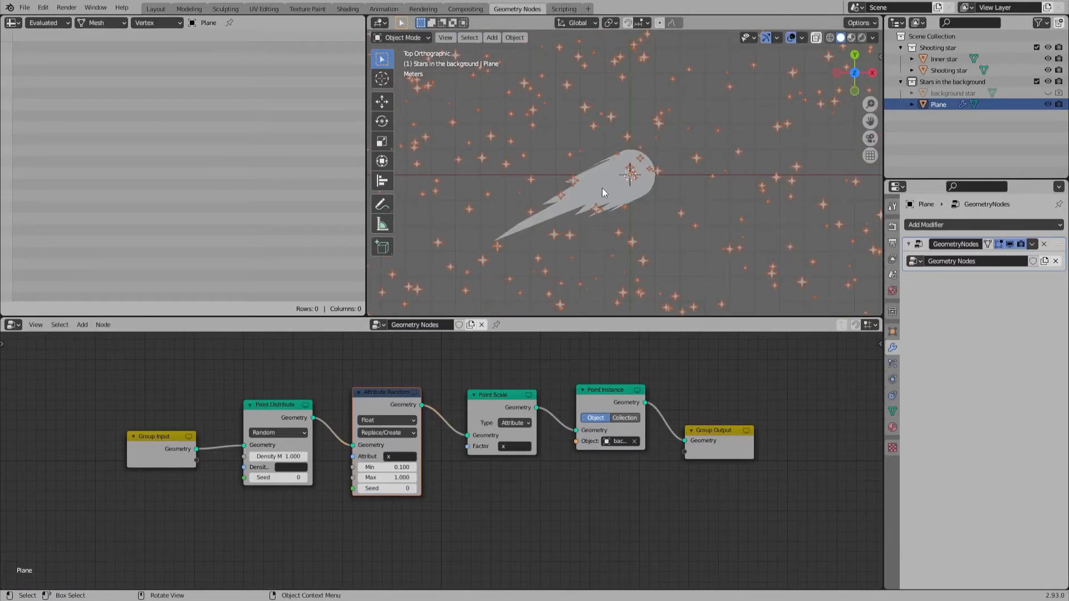
pyautogui.moveTo(295, 454); pyautogui.dragTo(274, 454)
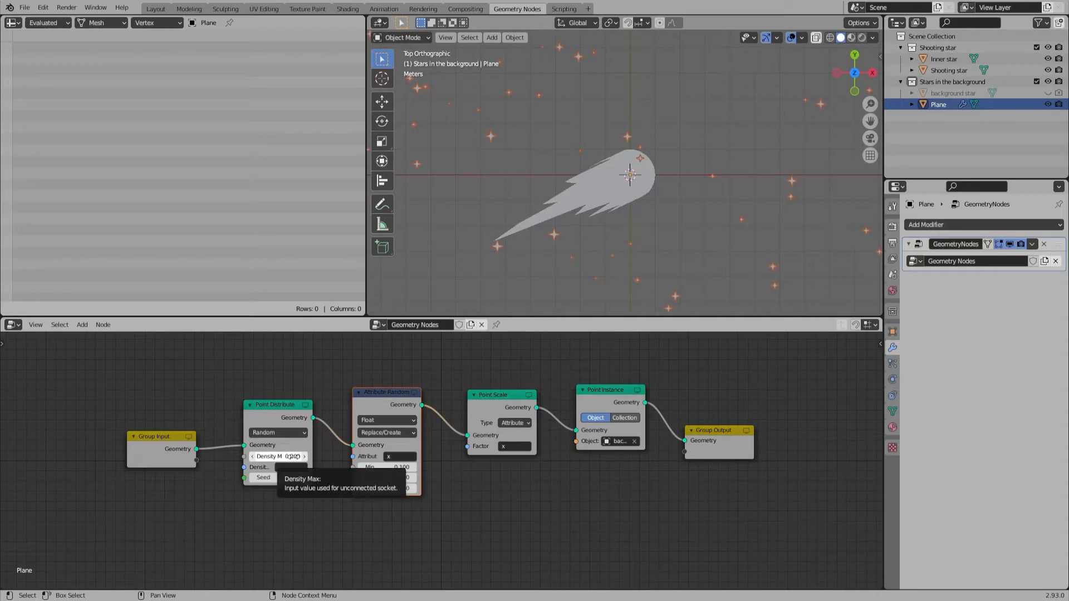
pyautogui.moveTo(295, 477)
pyautogui.mouseDown()
pyautogui.moveTo(311, 477)
pyautogui.moveTo(298, 477)
pyautogui.mouseUp()
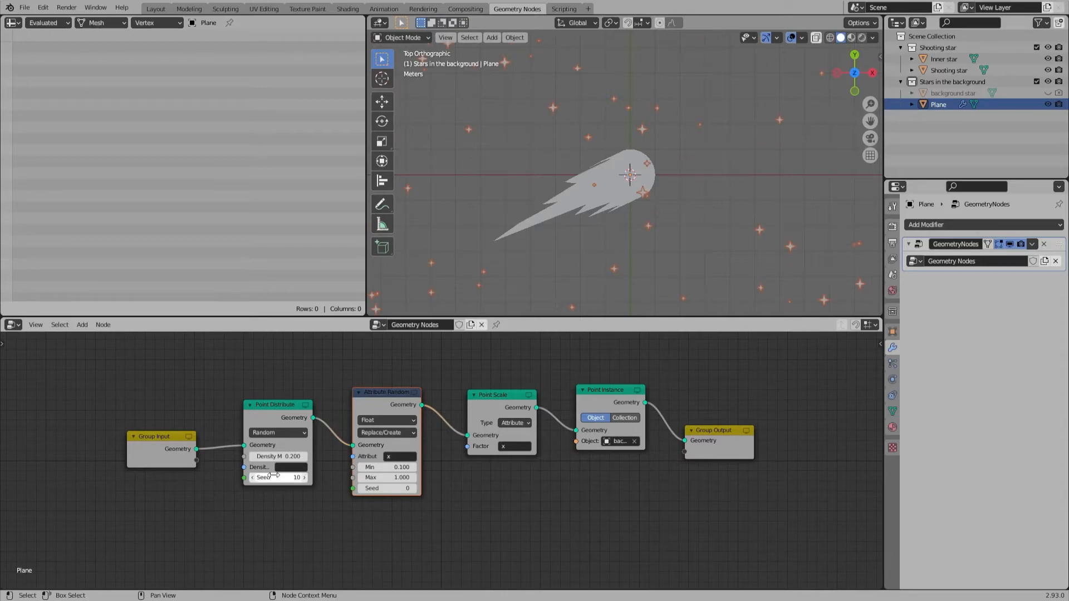
pyautogui.scroll(-5, 690, 187)
pyautogui.scroll(4, 690, 182)
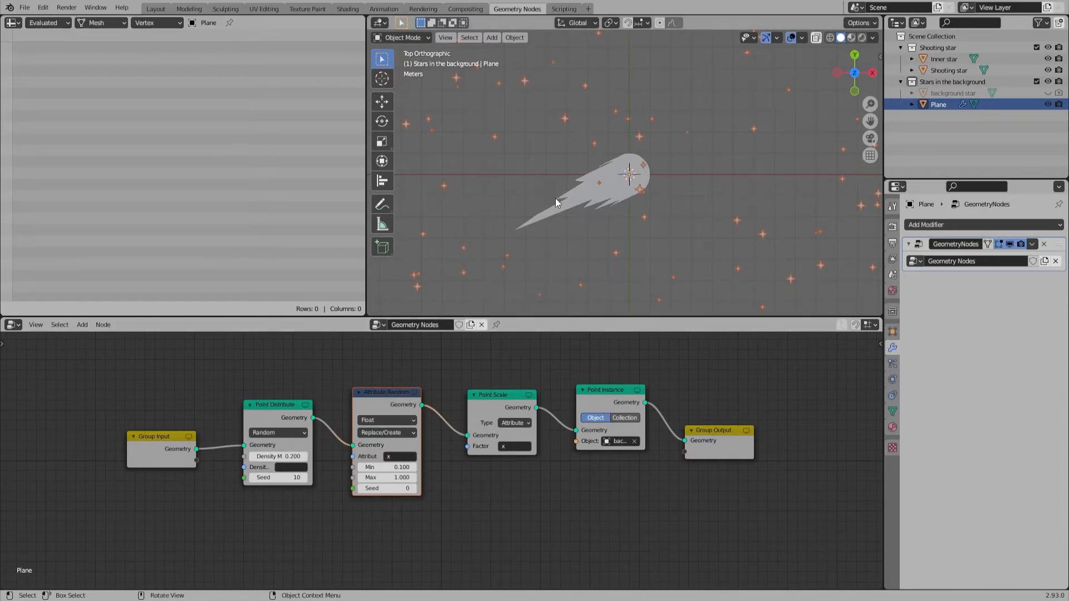
# Step: Set the Attribute Randomize Min value to 0.4 and the Point Distribute Seed to 16
pyautogui.moveTo(393, 463); pyautogui.dragTo(423, 463)
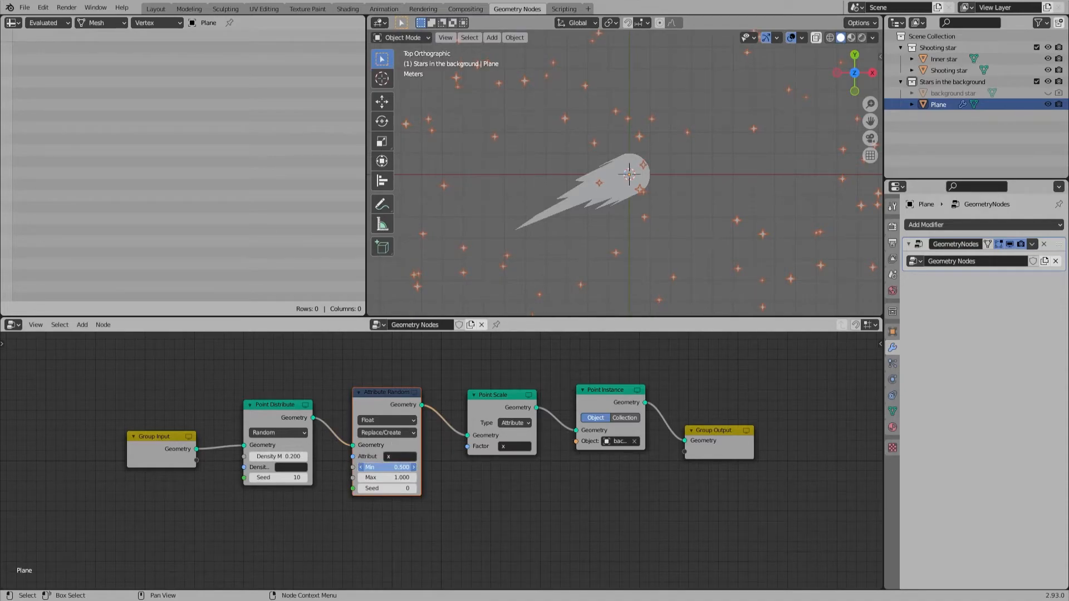
pyautogui.moveTo(393, 467); pyautogui.dragTo(396, 467)
pyautogui.moveTo(281, 478); pyautogui.dragTo(287, 479)
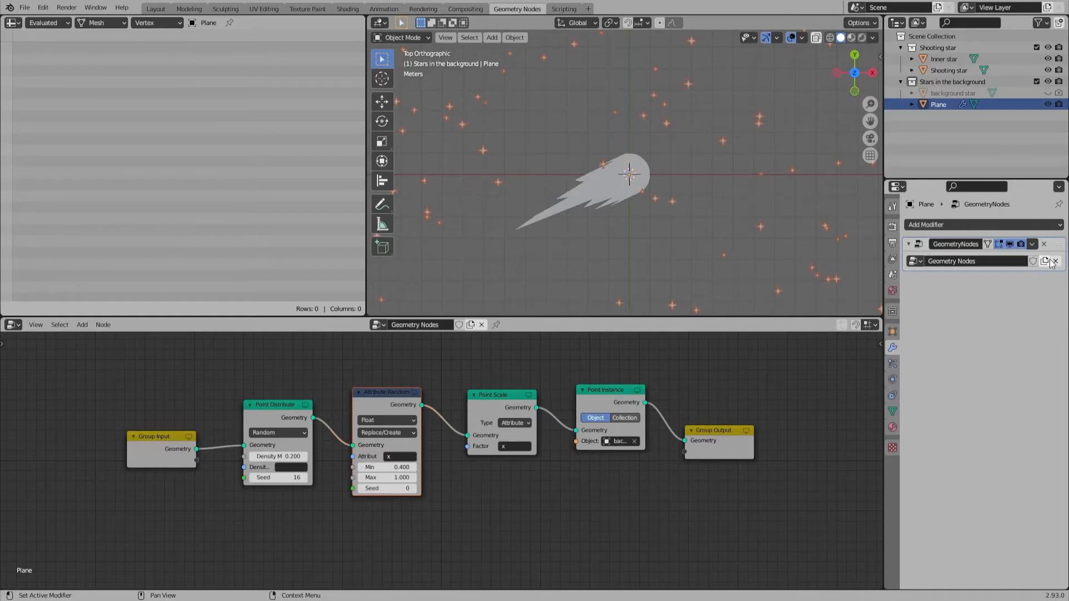
# Step: Apply the GeometryNodes modifier on the plane and enter Edit Mode on the resulting star mesh
pyautogui.click(1031, 244)
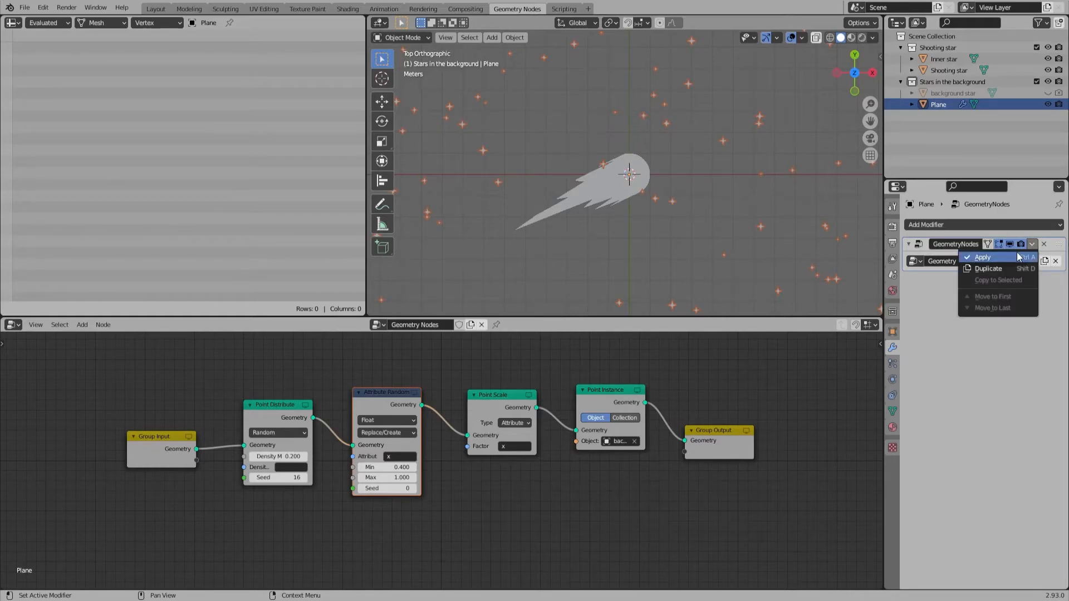
pyautogui.click(983, 258)
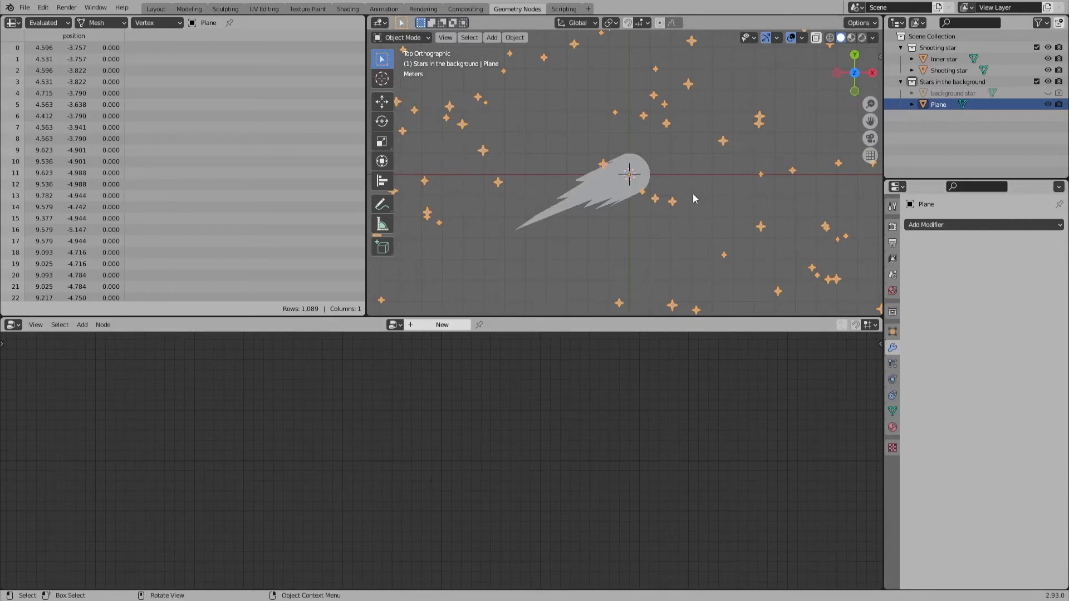
pyautogui.press('Tab')
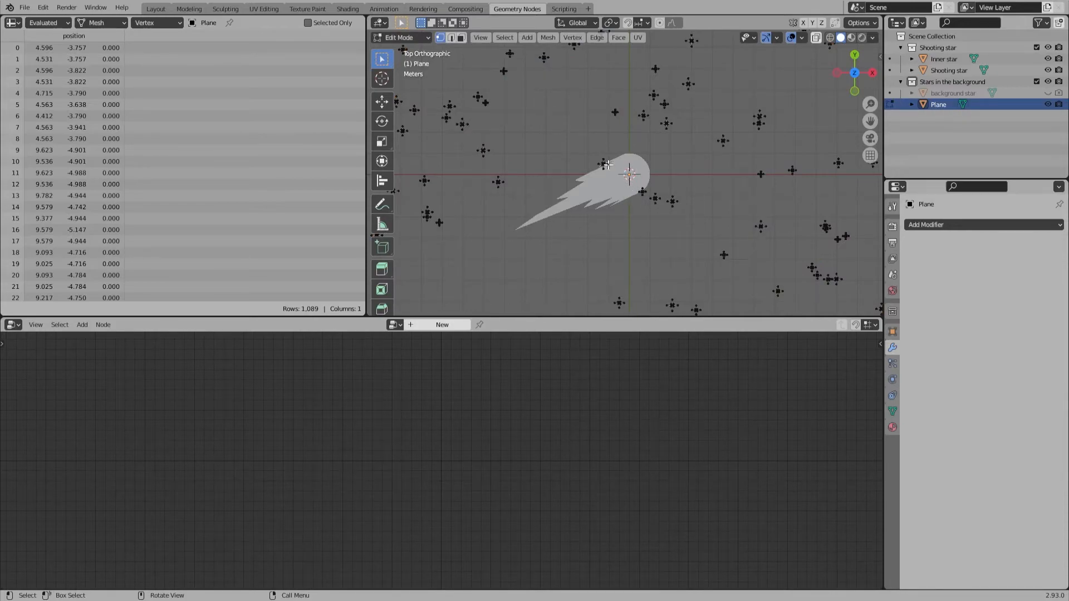
# Step: Move the star overlapping the shooting star's upper edge clear of it, and move the three stars beside its head below the tail
pyautogui.moveTo(579, 144); pyautogui.dragTo(692, 219)
pyautogui.press('g')
pyautogui.click(592, 161)
pyautogui.press('g')
pyautogui.click(609, 271)
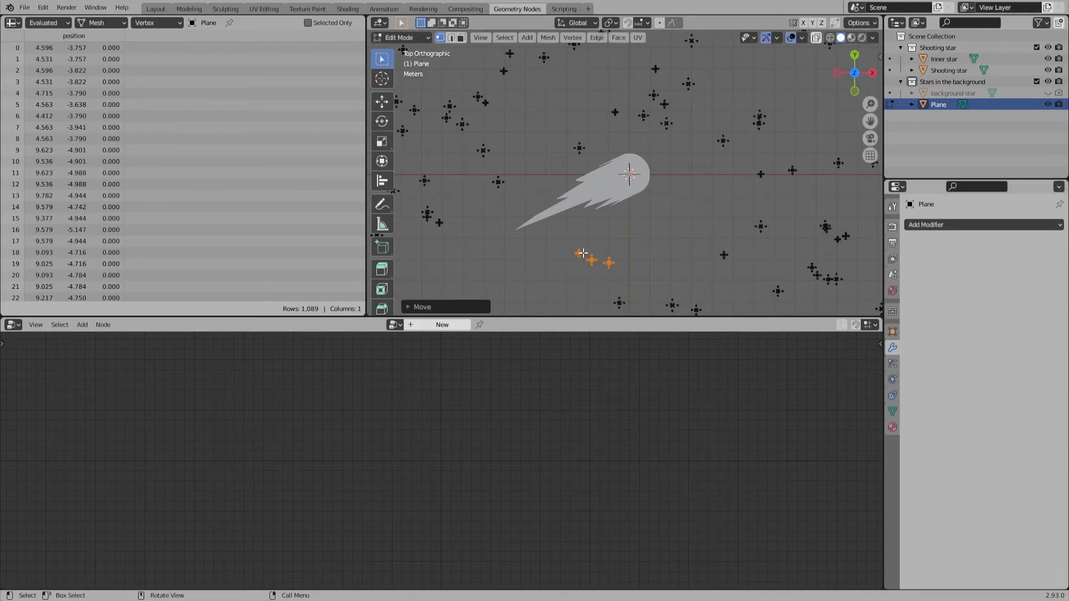
# Step: Spread out the relocated star group by moving one star to the right of the shooting star and another directly below its head
pyautogui.moveTo(638, 284); pyautogui.dragTo(604, 250)
pyautogui.press('g')
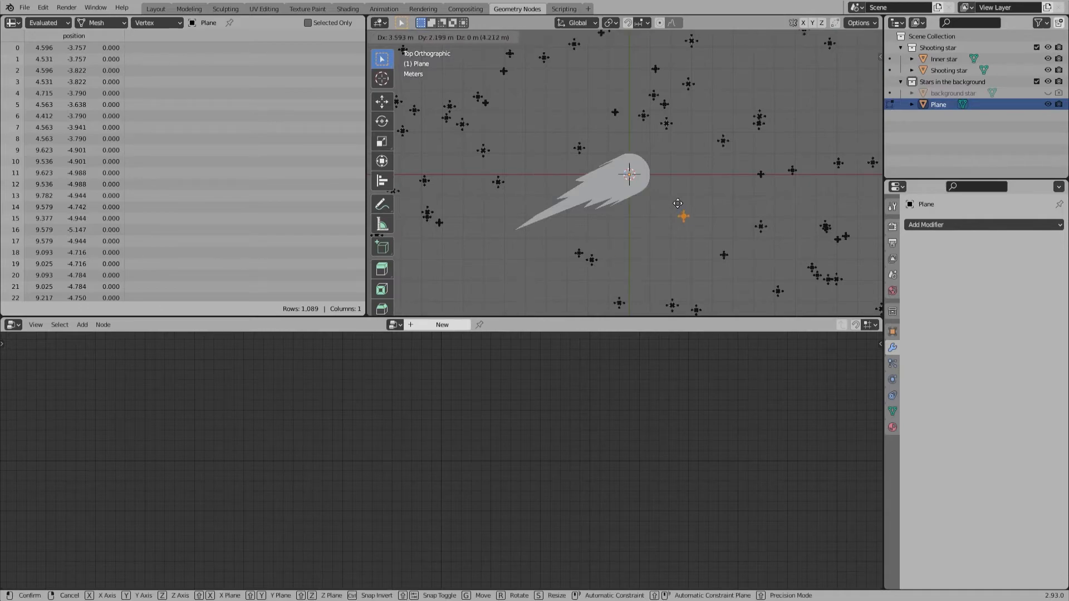
pyautogui.click(679, 200)
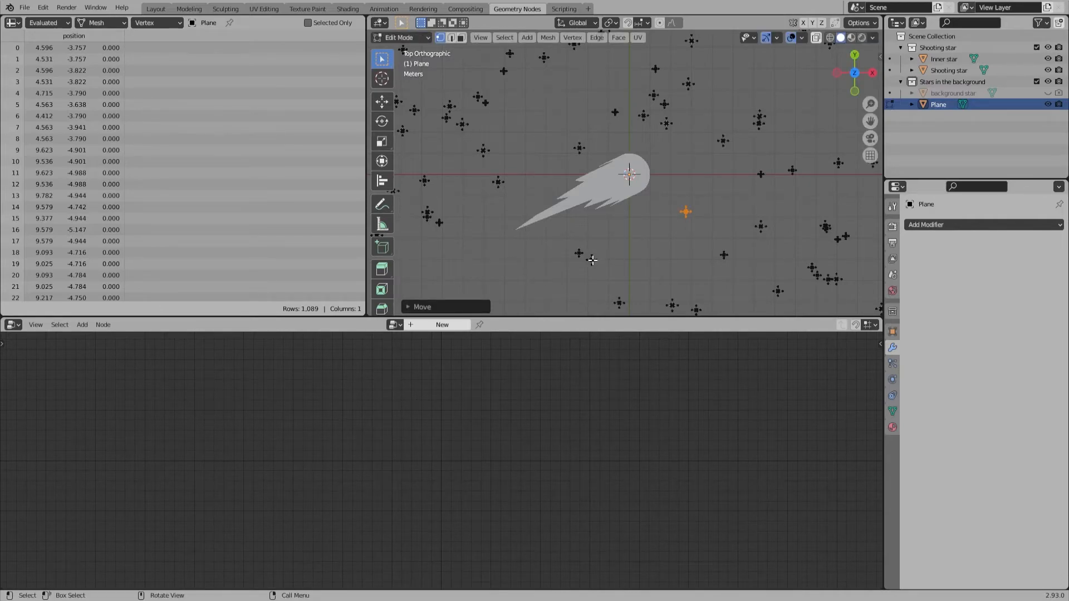
pyautogui.press('l')
pyautogui.press('g')
pyautogui.click(636, 259)
pyautogui.click(683, 236)
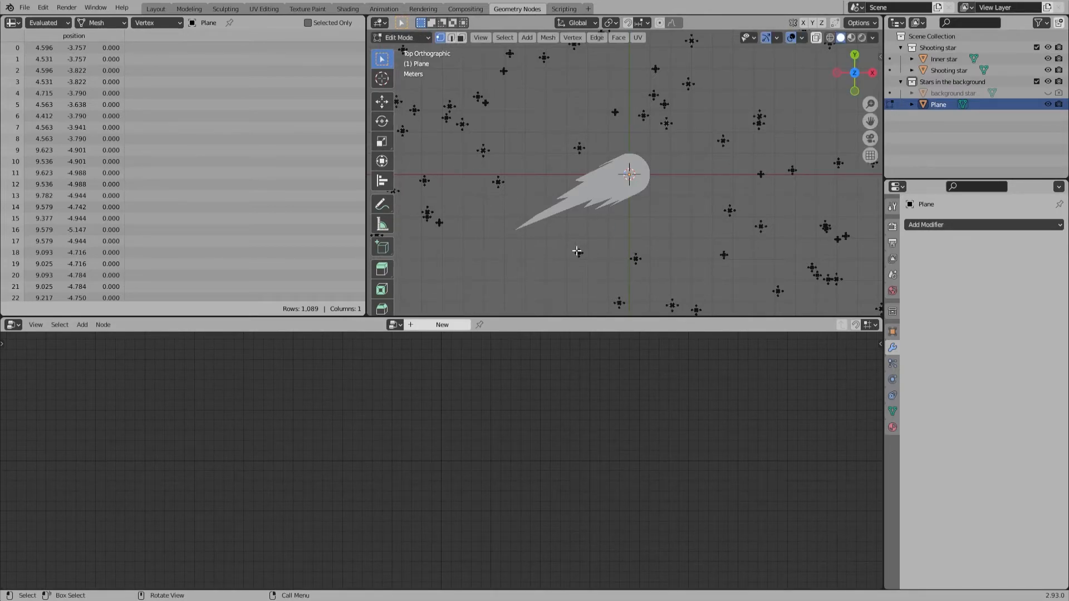
# Step: Reposition the remaining star below the shooting star's tail and one of its neighbours to space them apart, and clear the selection
pyautogui.press('l')
pyautogui.press('g')
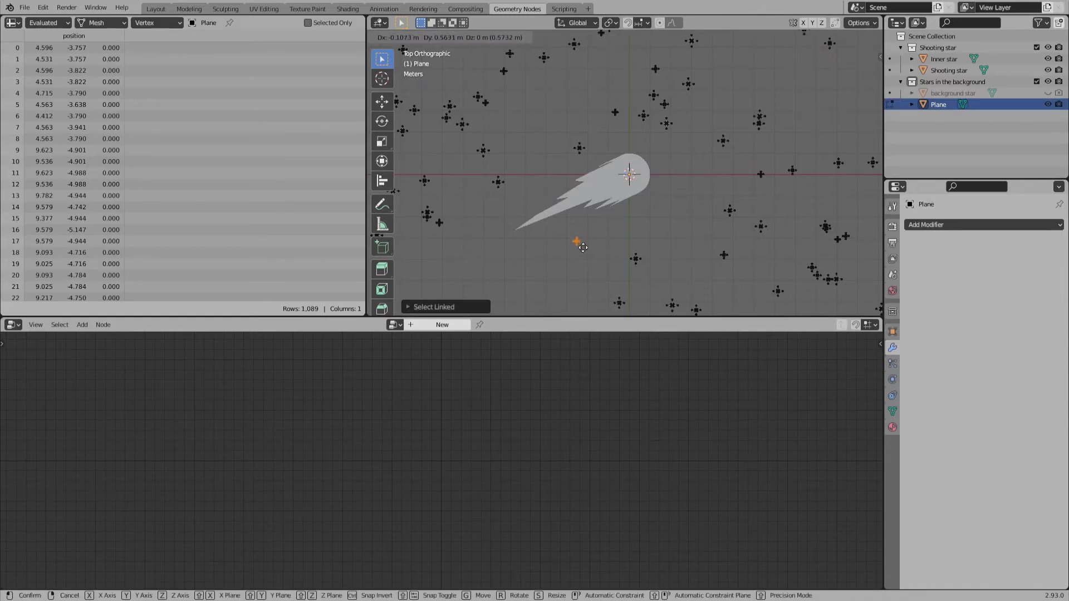
pyautogui.click(559, 258)
pyautogui.moveTo(615, 237); pyautogui.dragTo(659, 286)
pyautogui.press('g')
pyautogui.click(646, 262)
pyautogui.click(604, 270)
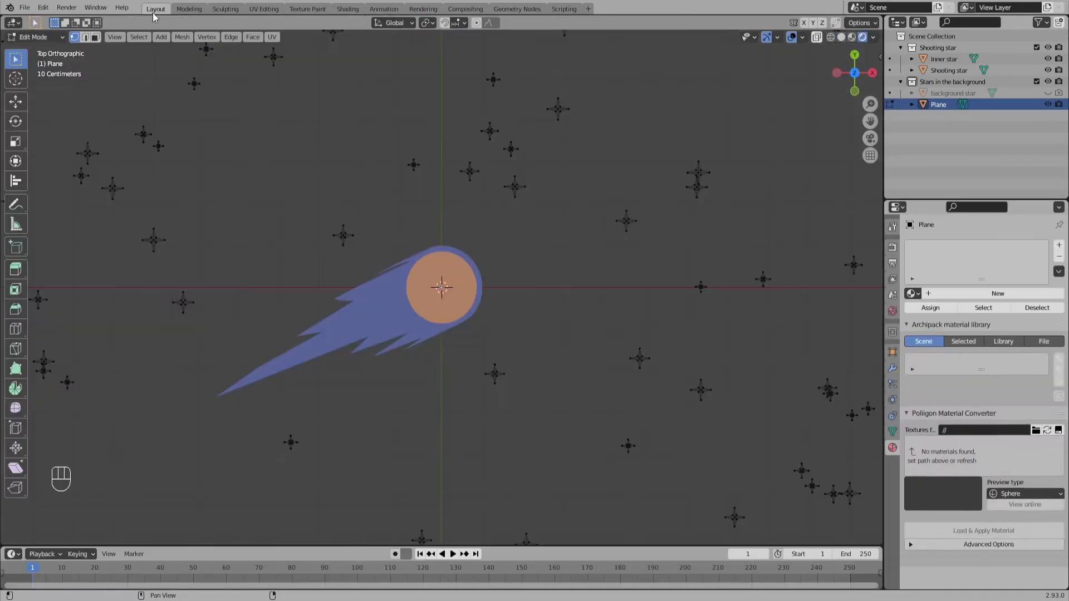
# Step: In the Layout workspace, rename the Plane object as "background stars" and enter Edit Mode on it
pyautogui.click(156, 9)
pyautogui.press('Tab')
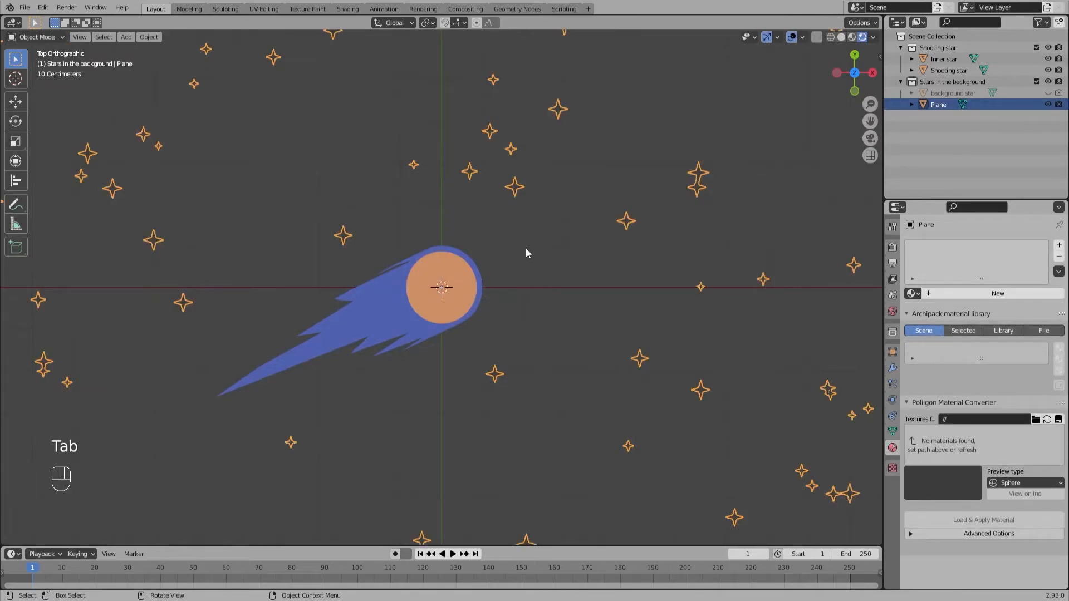
pyautogui.doubleClick(939, 105)
pyautogui.write('background stars')
pyautogui.press('Return')
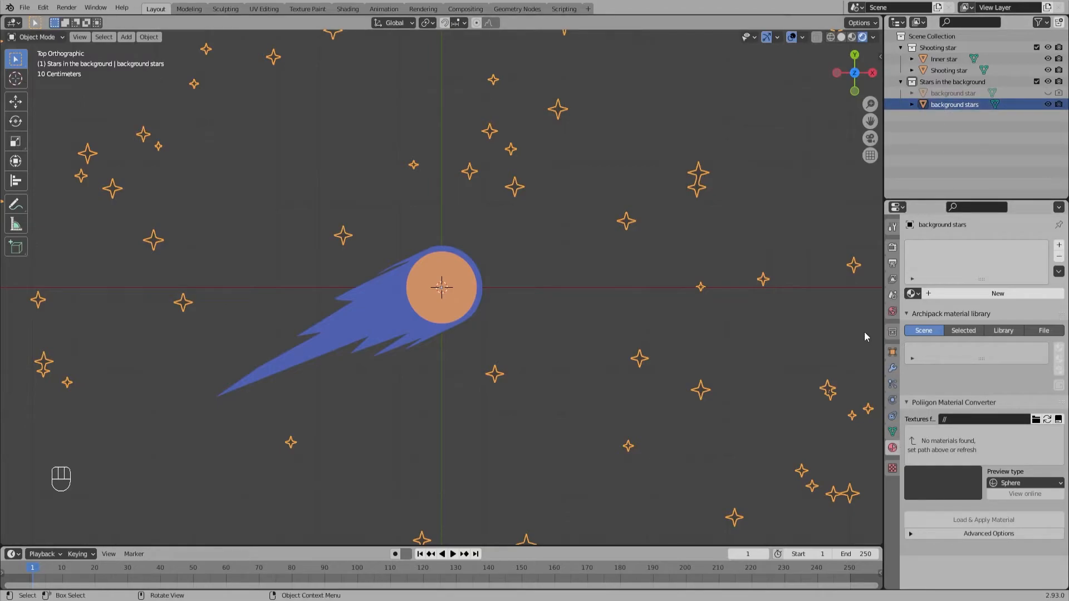
pyautogui.press('Tab')
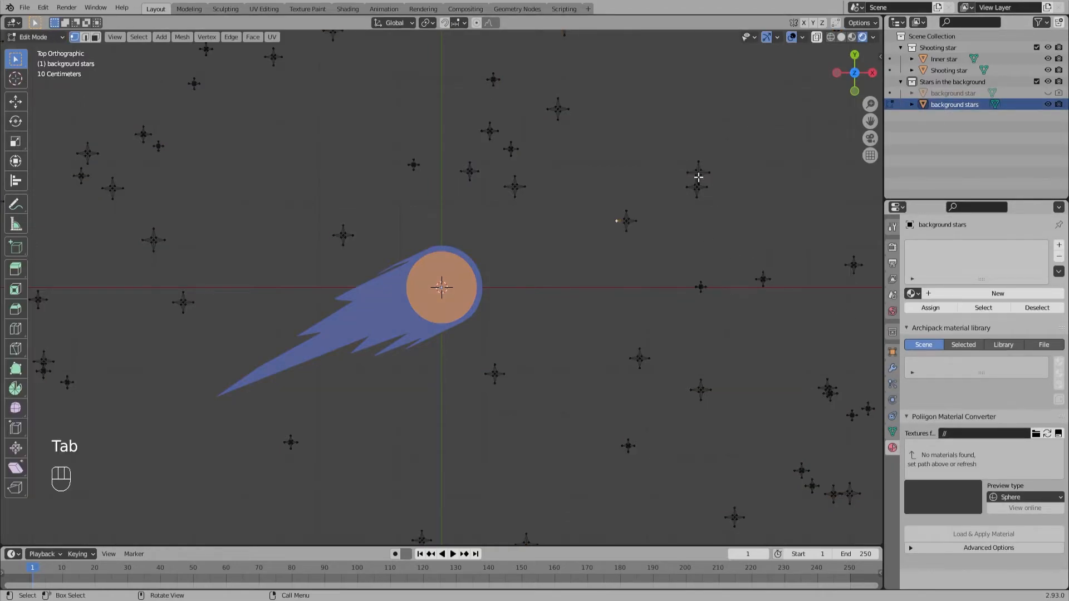
pyautogui.press('l')
pyautogui.press('g')
pyautogui.click(661, 175)
pyautogui.hotkey('ctrl', 'z')
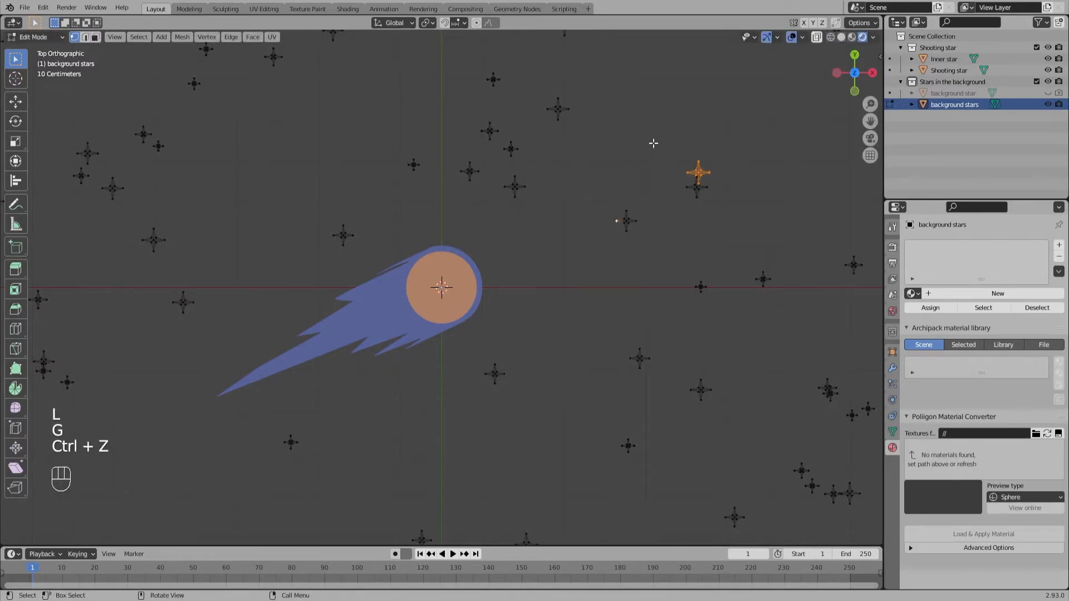
# Step: Move the upper star of the touching pair right of the shooting star up and left into empty space, and return to Object Mode
pyautogui.press('l')
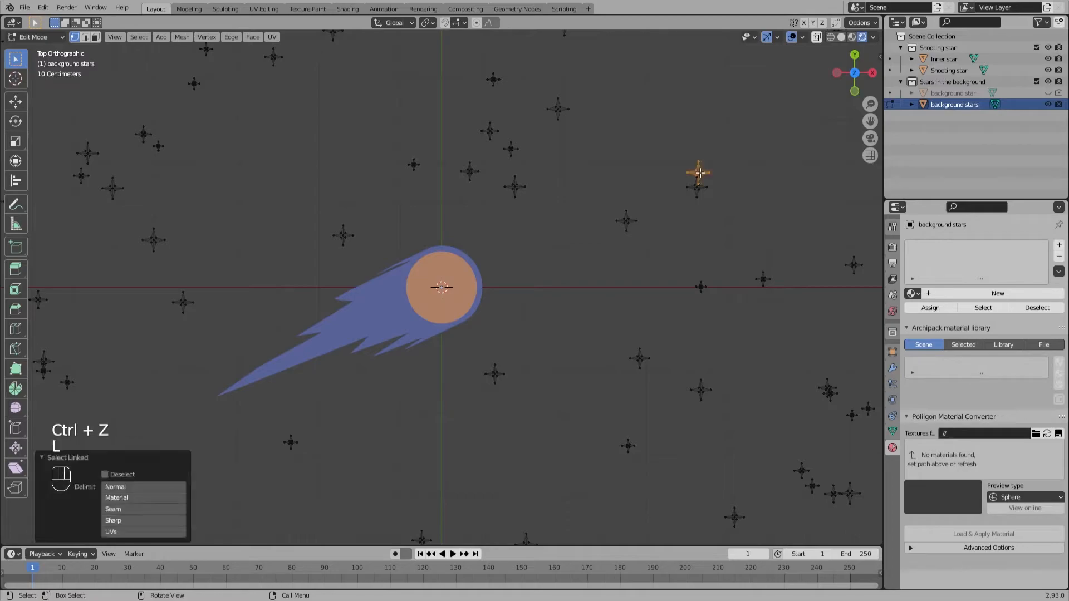
pyautogui.press('g')
pyautogui.click(597, 160)
pyautogui.click(573, 289)
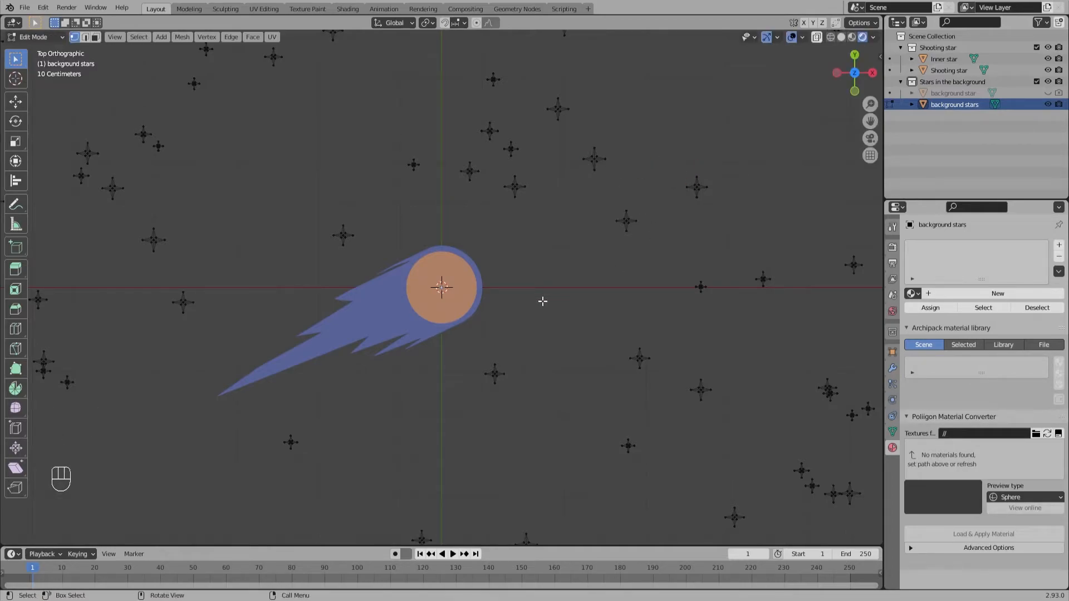
pyautogui.press('Tab')
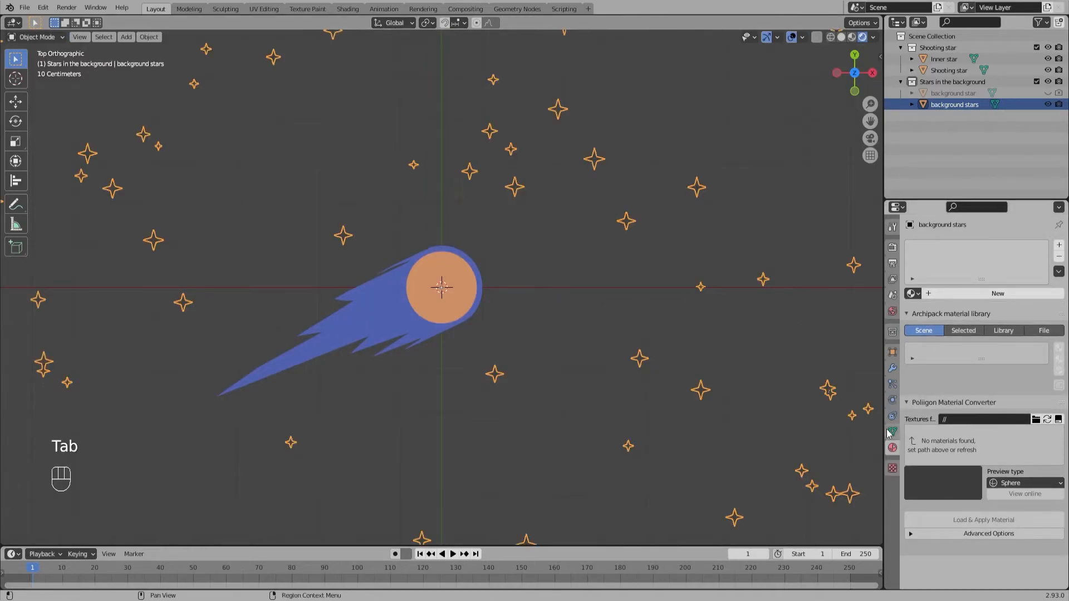
# Step: Give the background stars a new material with a white emission color, and deselect the object
pyautogui.click(940, 295)
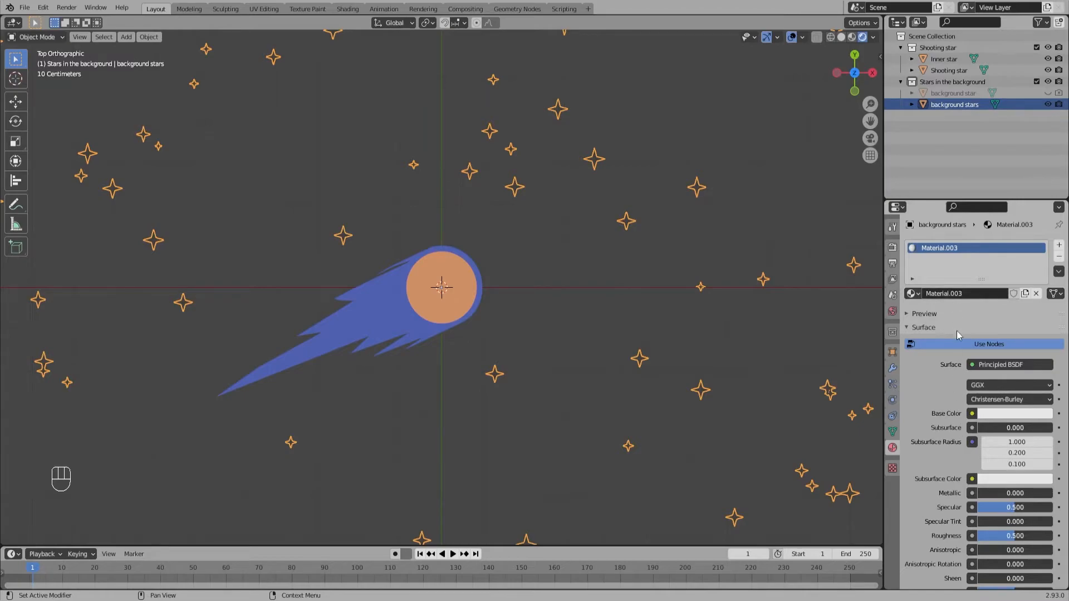
pyautogui.scroll(-5, 961, 411)
pyautogui.scroll(-7, 961, 412)
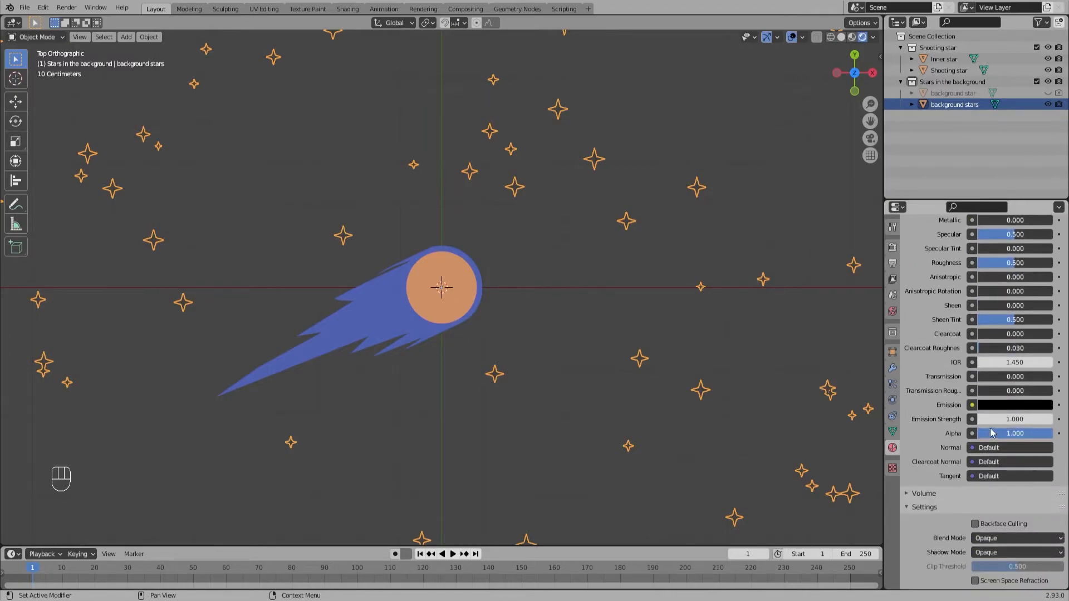
pyautogui.click(1007, 405)
pyautogui.moveTo(1044, 305); pyautogui.dragTo(1044, 244)
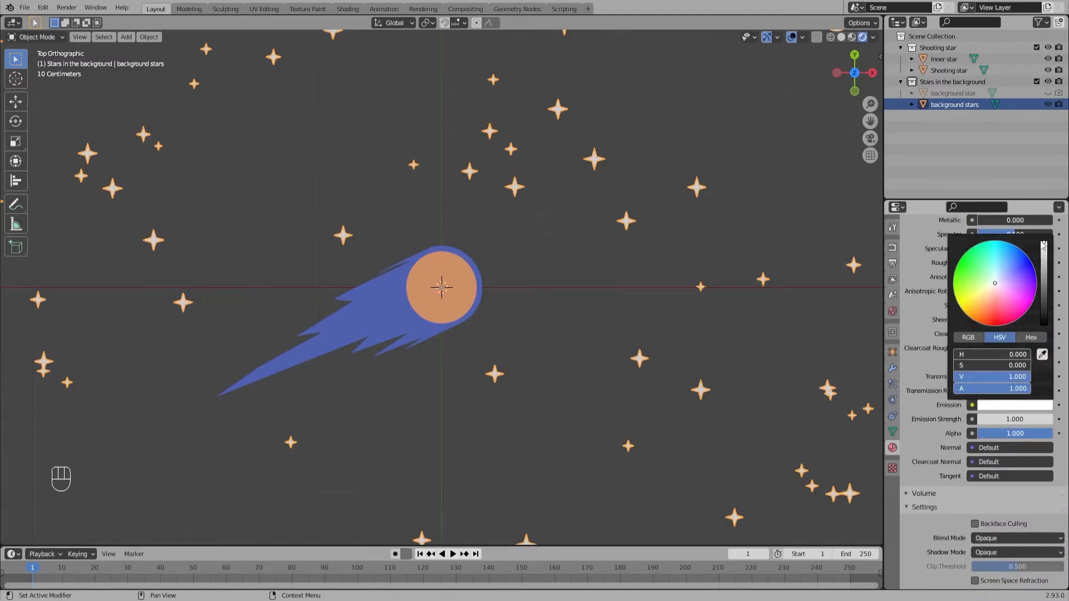
pyautogui.click(668, 326)
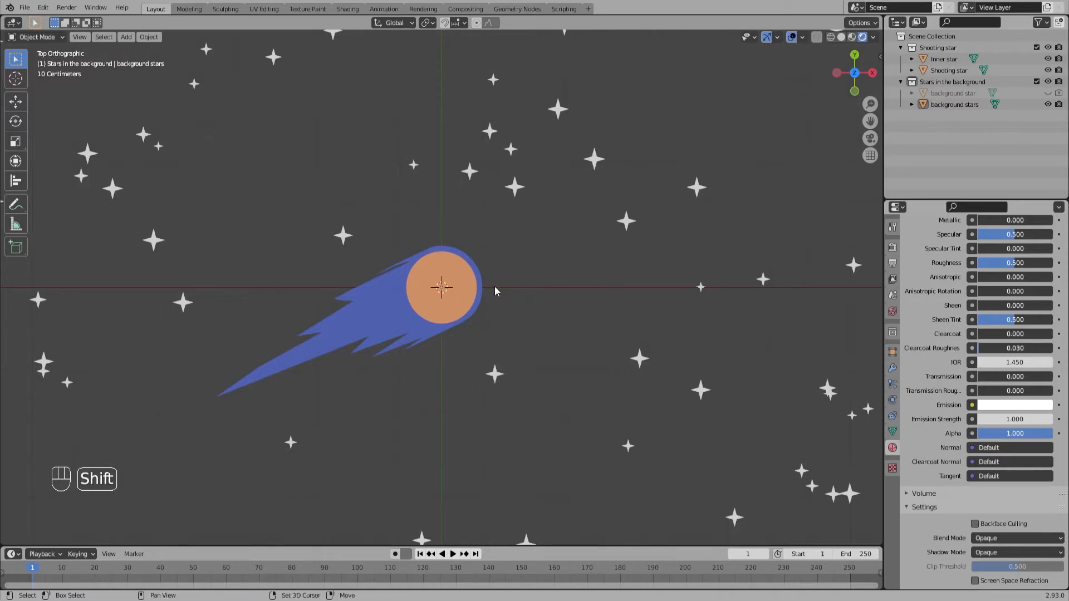
# Step: Add a camera and align it to the current top view
pyautogui.hotkey('shift', 'a')
pyautogui.moveTo(495, 286)
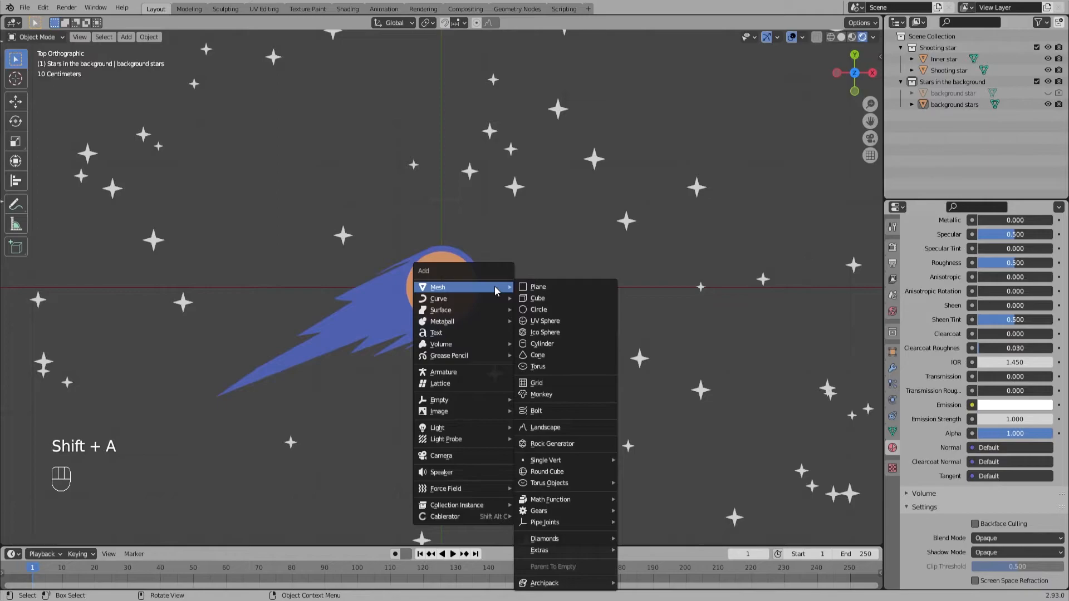
pyautogui.click(452, 457)
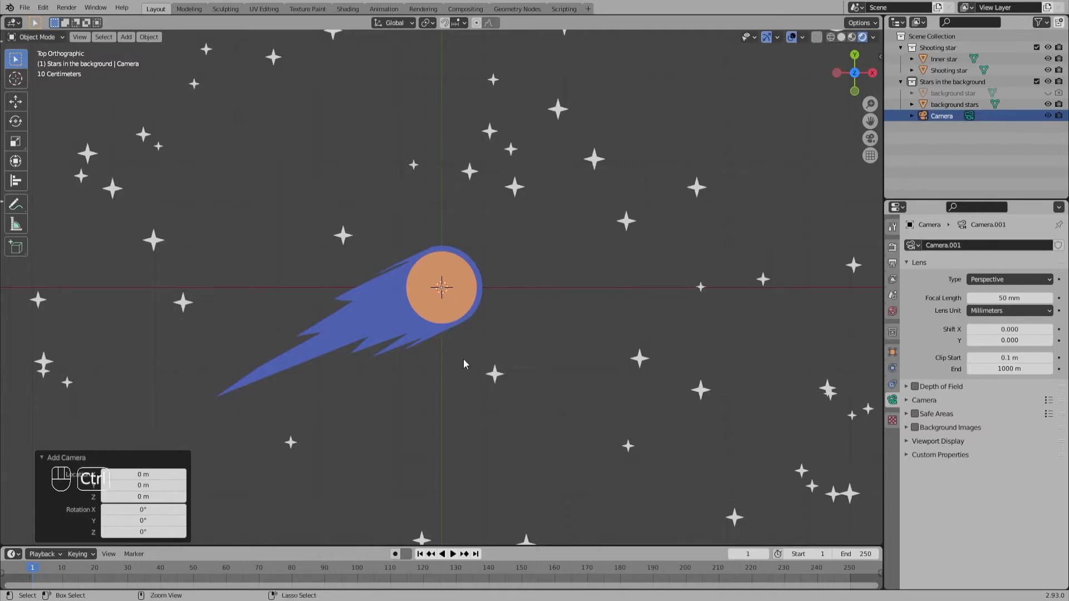
pyautogui.press('ctrl+alt+KP_0')
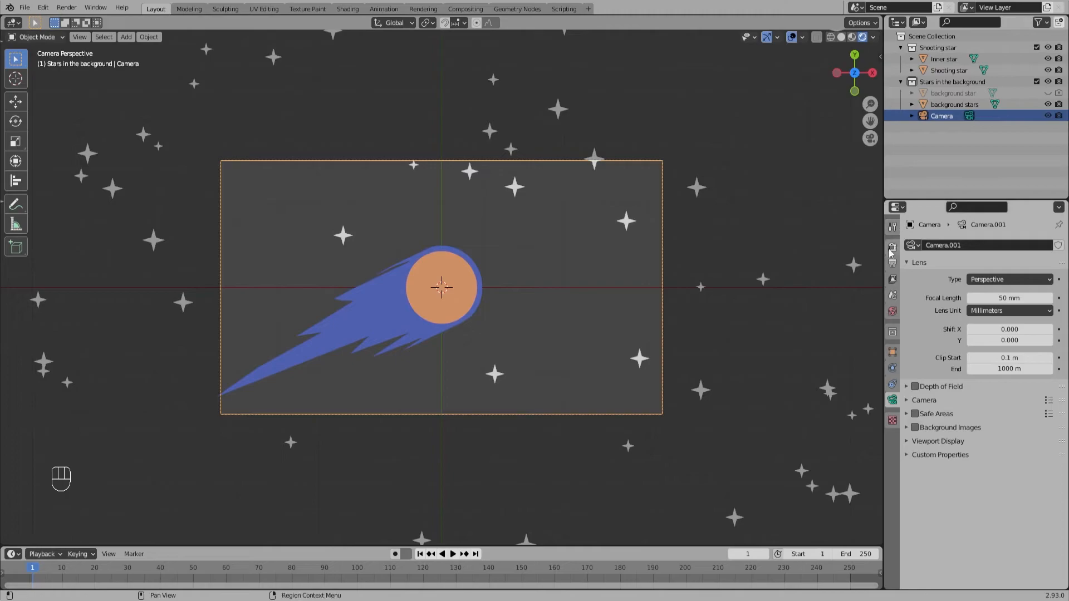
# Step: Change the camera's lens type to Orthographic and set its Orthographic Scale to 15.1
pyautogui.click(984, 279)
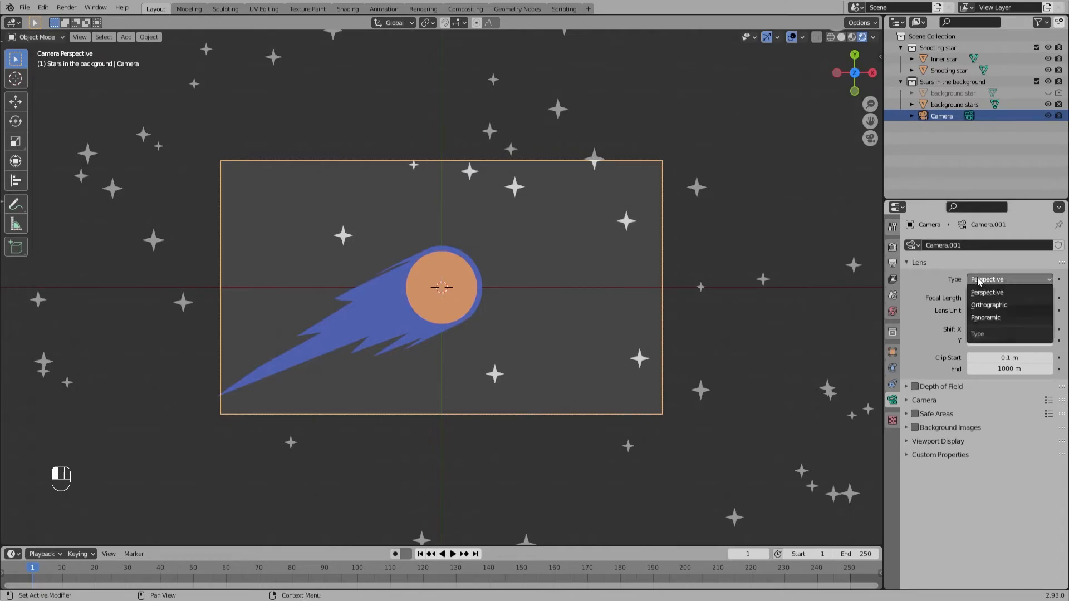
pyautogui.click(985, 305)
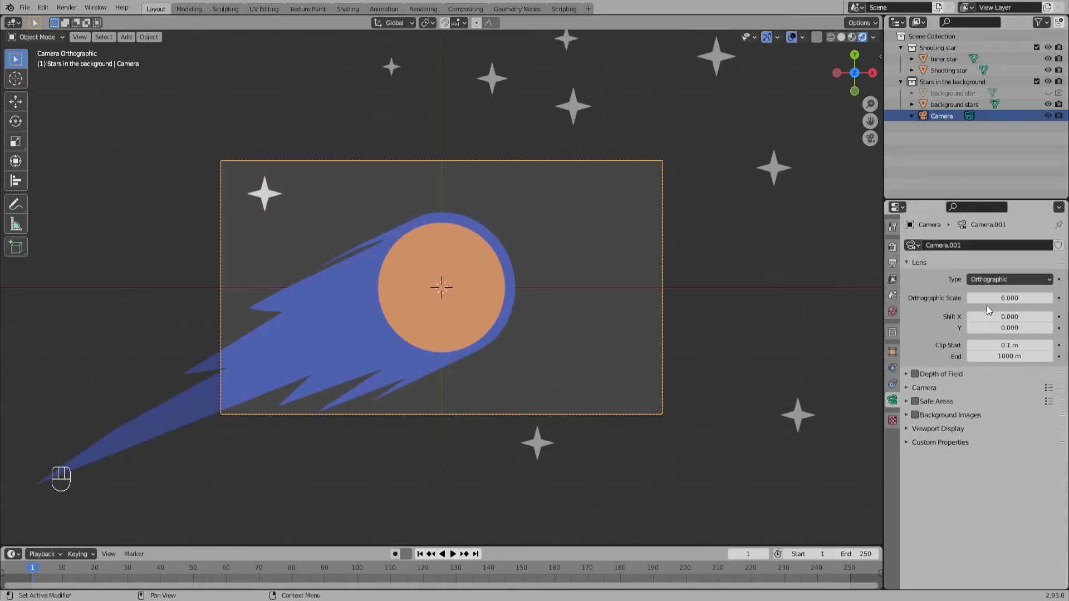
pyautogui.moveTo(991, 298); pyautogui.dragTo(1064, 298)
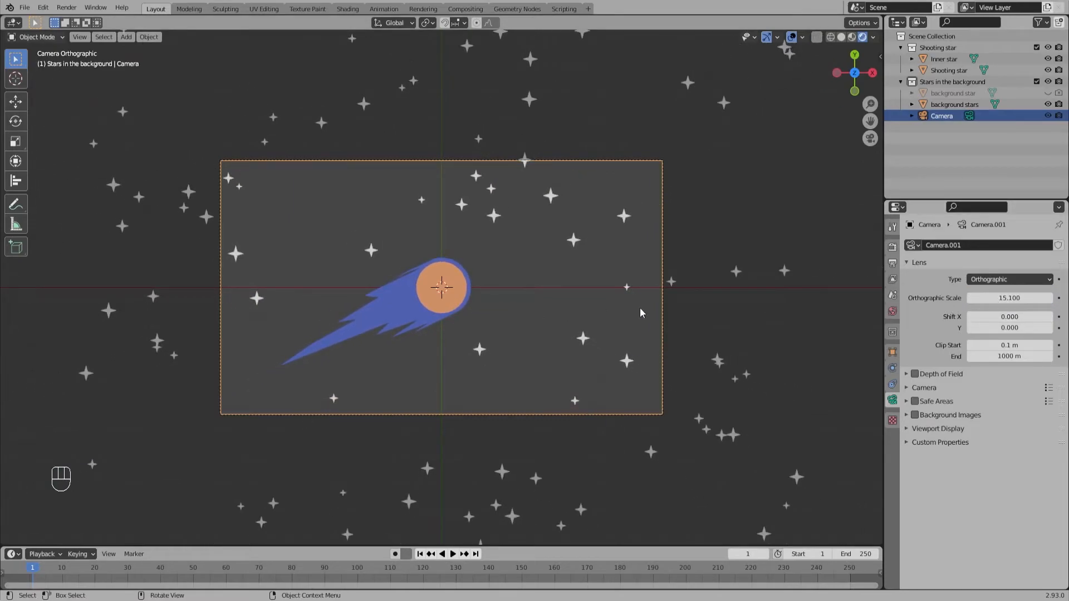
# Step: Set the output resolution to 1080 px by 1920 px for a portrait frame
pyautogui.click(893, 247)
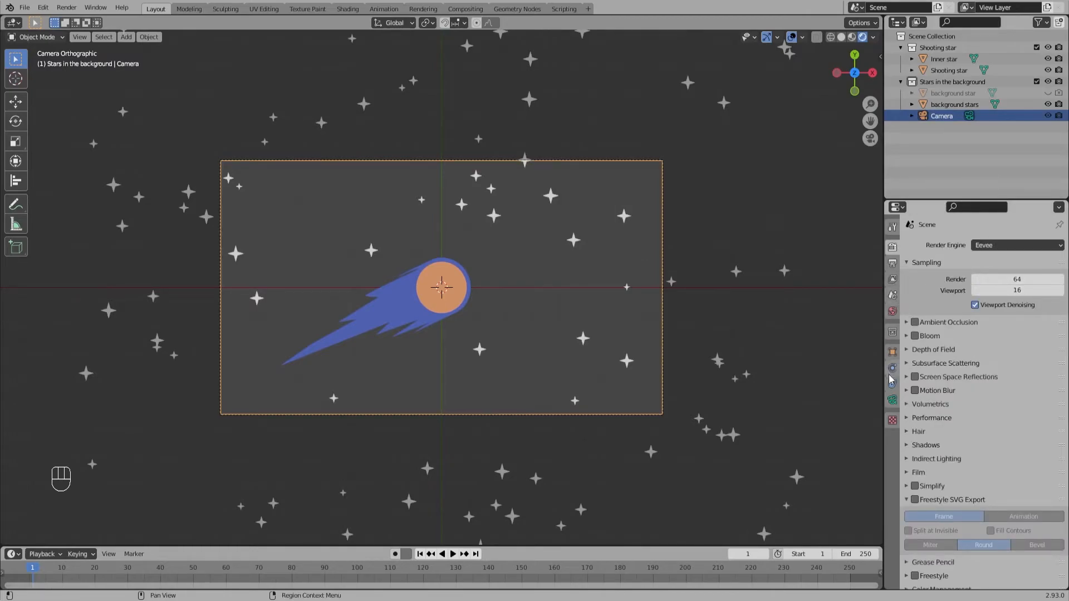
pyautogui.click(892, 399)
pyautogui.click(893, 264)
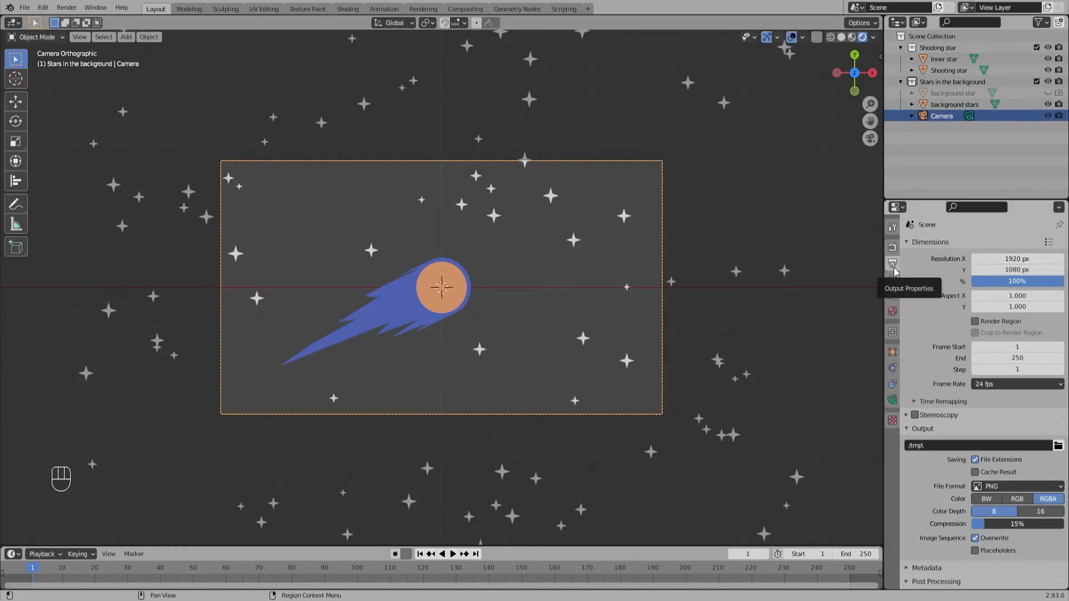
pyautogui.click(1006, 261)
pyautogui.write('1080')
pyautogui.press('Tab')
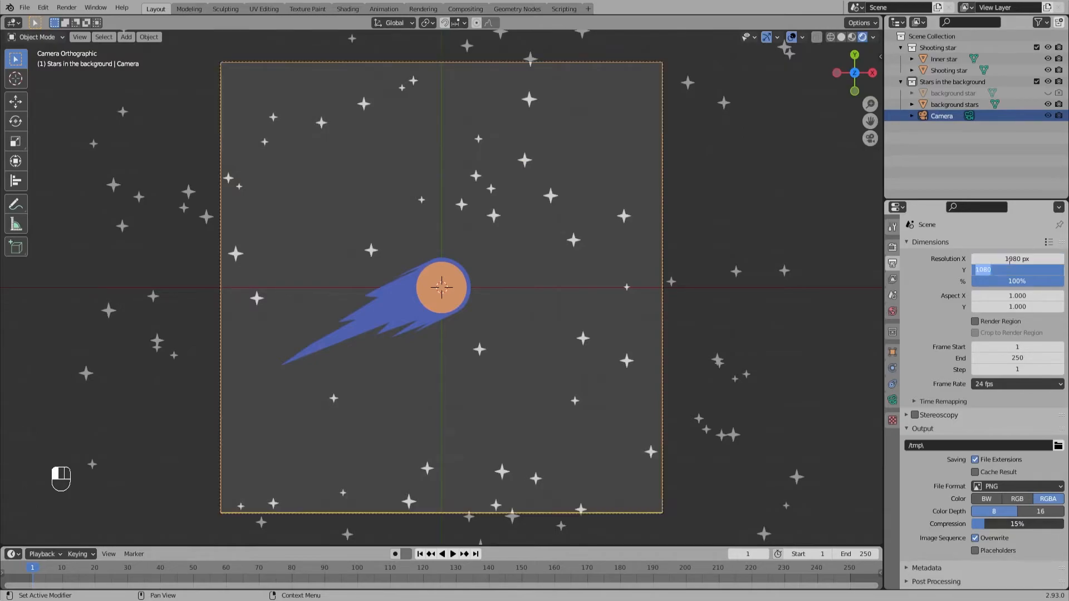
pyautogui.write('1920')
pyautogui.press('Return')
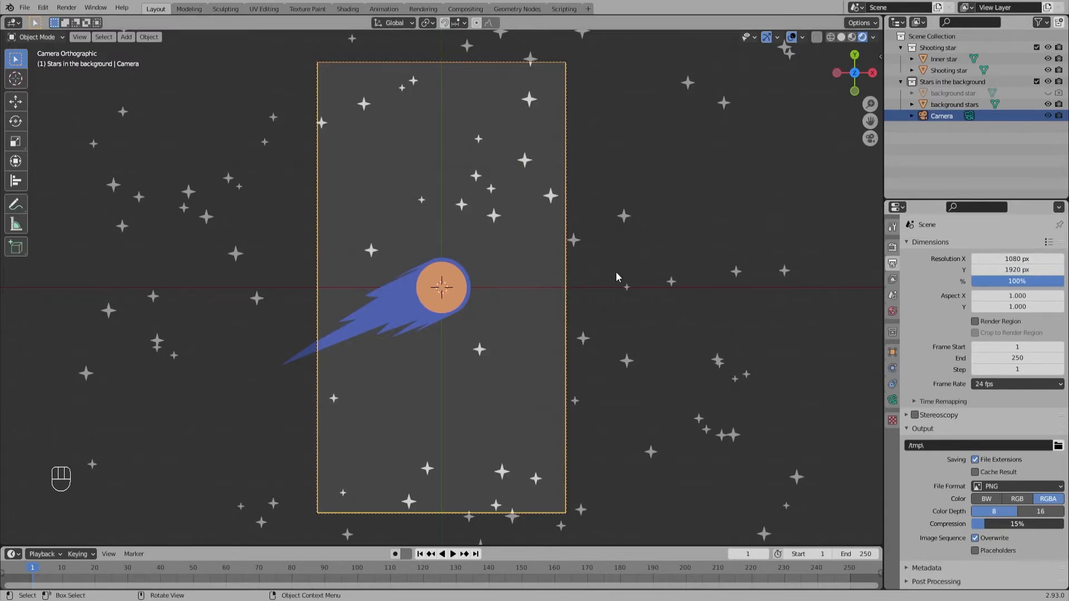
# Step: Enable Bloom in the Eevee render settings
pyautogui.click(63, 7)
pyautogui.click(892, 252)
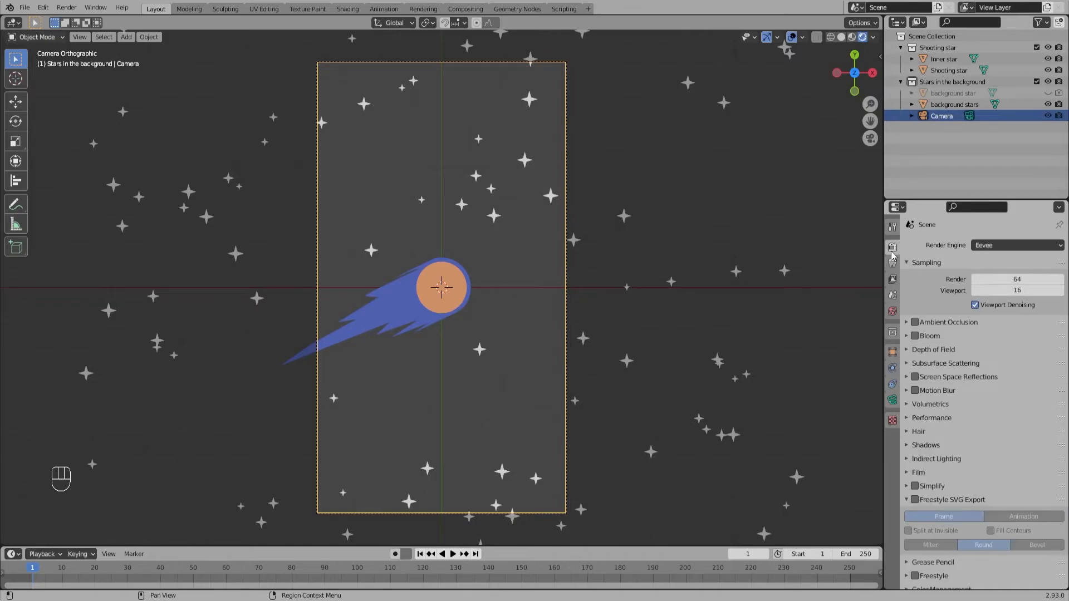
pyautogui.click(914, 337)
# Step: Raise the Emission Strength of the inner star's material to 7.5
pyautogui.click(435, 299)
pyautogui.click(892, 449)
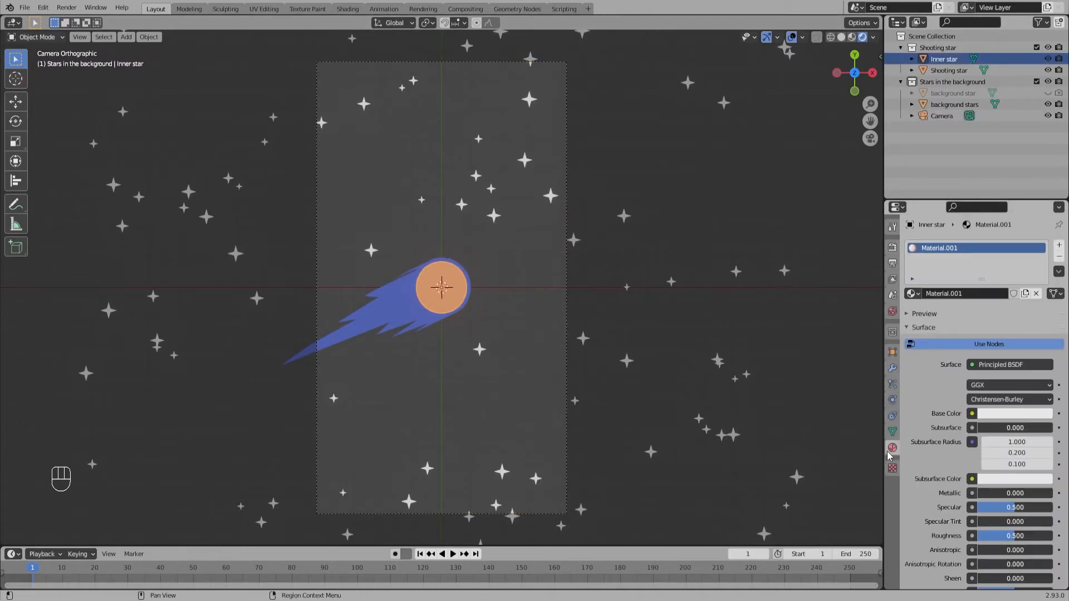
pyautogui.scroll(-10, 1008, 466)
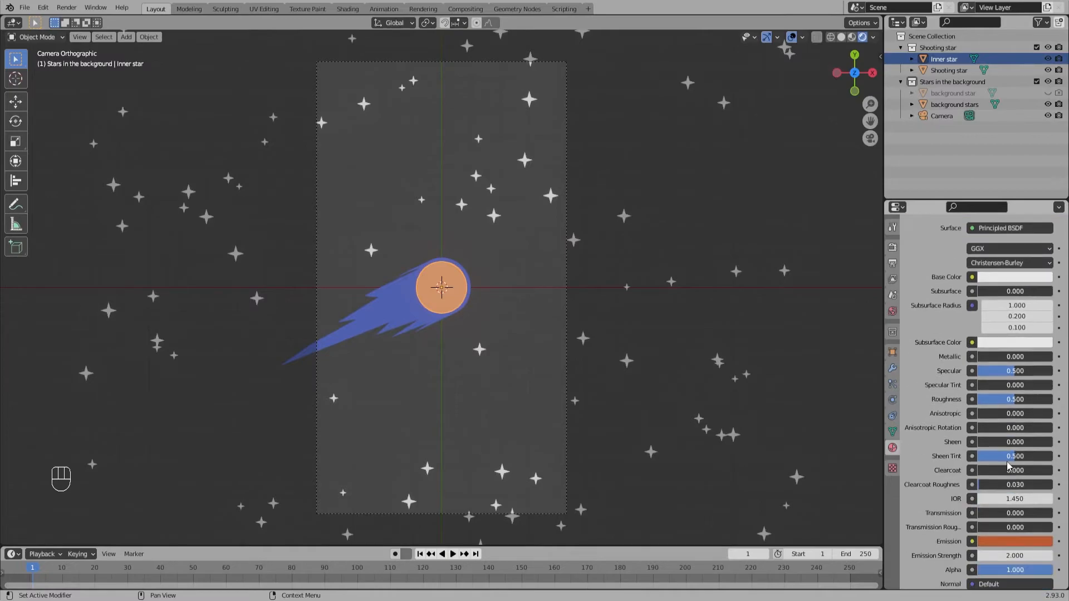
pyautogui.moveTo(1007, 441); pyautogui.dragTo(1050, 442)
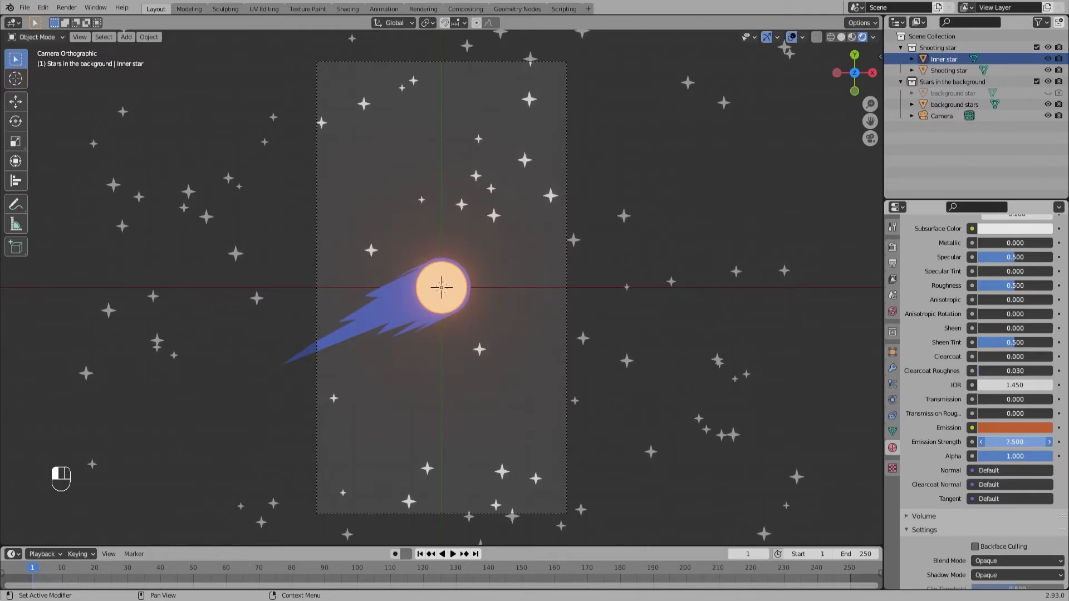
# Step: Set the Emission Strength to 28 for the shooting star's material and 22.5 for the inner star's material
pyautogui.click(423, 324)
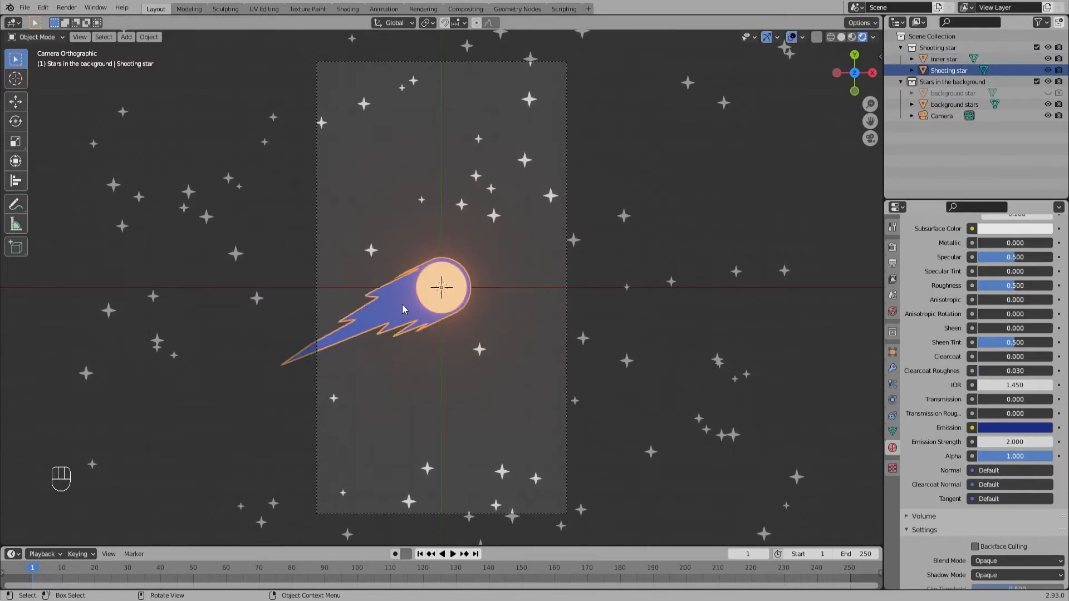
pyautogui.moveTo(1001, 440); pyautogui.dragTo(1050, 441)
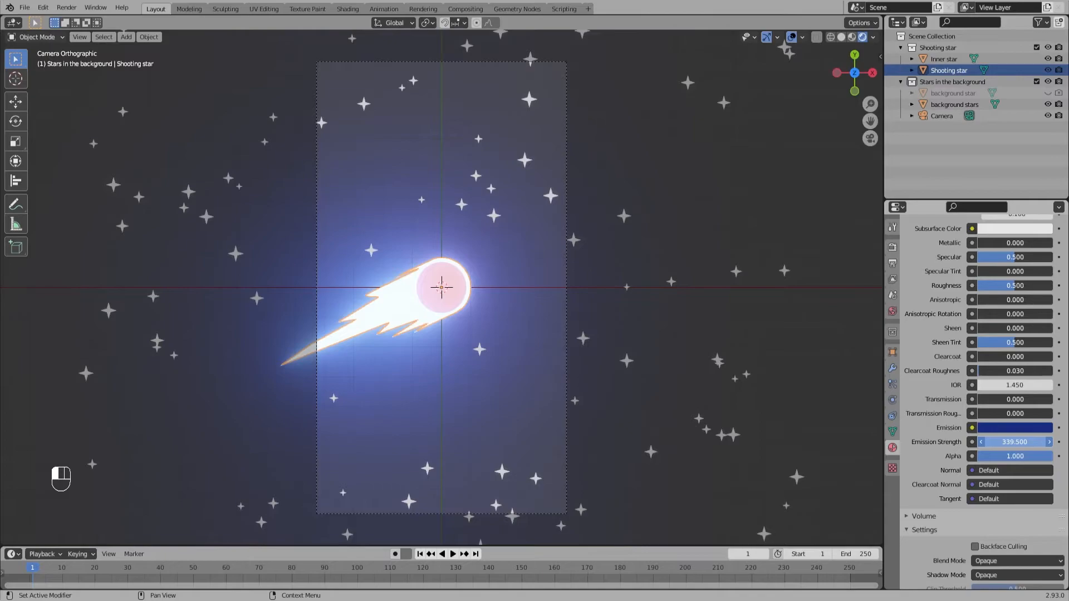
pyautogui.moveTo(1014, 441); pyautogui.dragTo(960, 442)
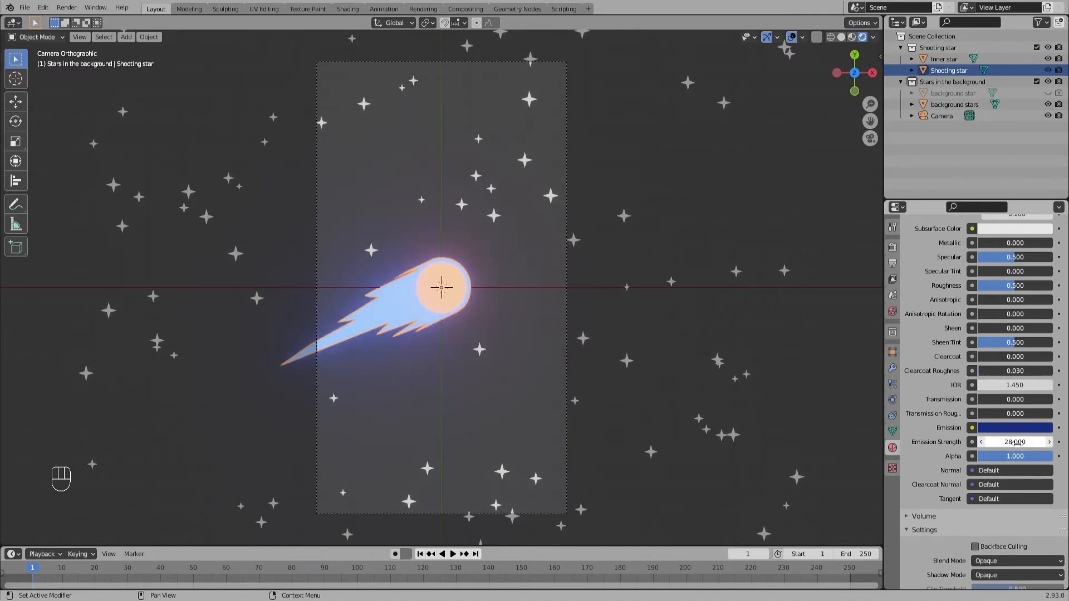
pyautogui.click(430, 306)
pyautogui.moveTo(1005, 440); pyautogui.dragTo(1053, 440)
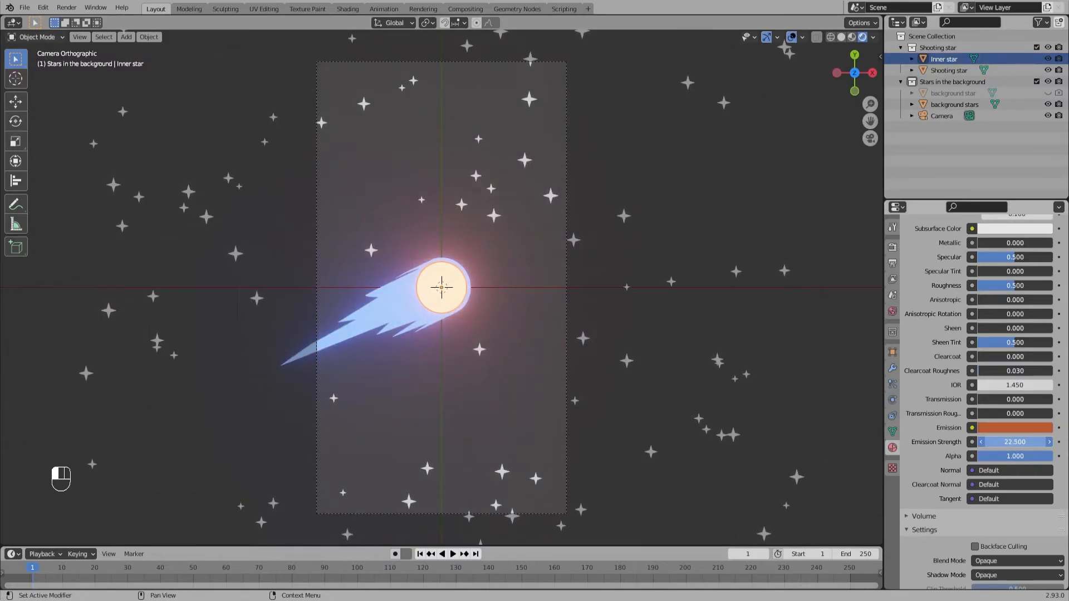
# Step: Set the Emission Strength of the background stars' material to 2 and deselect them
pyautogui.click(495, 218)
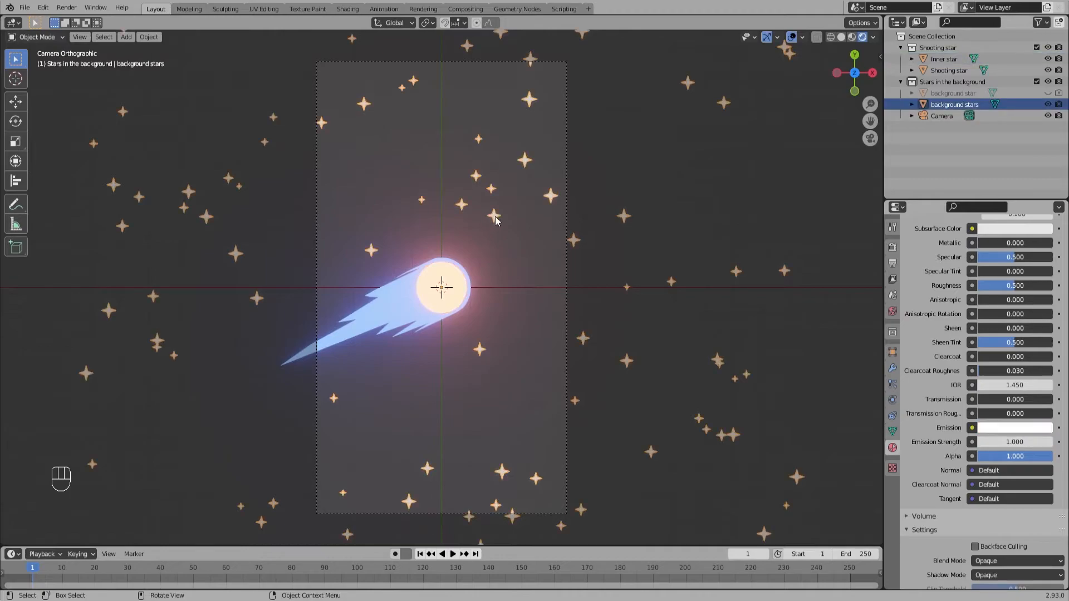
pyautogui.click(999, 443)
pyautogui.write('2')
pyautogui.press('Return')
pyautogui.click(591, 241)
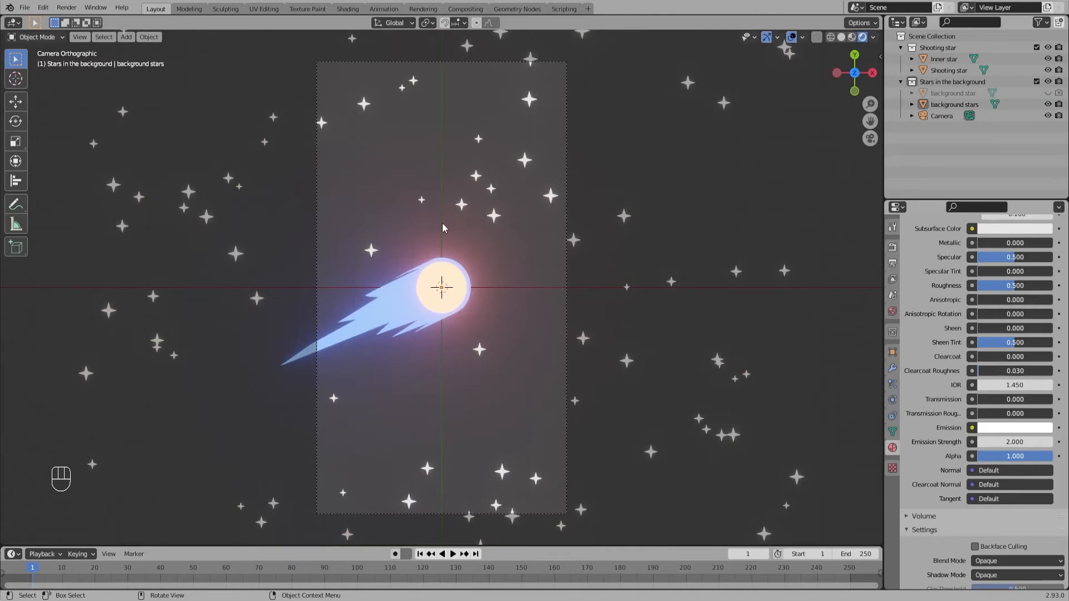
# Step: Darken the world background colour to black and render a test image of the camera view
pyautogui.click(891, 313)
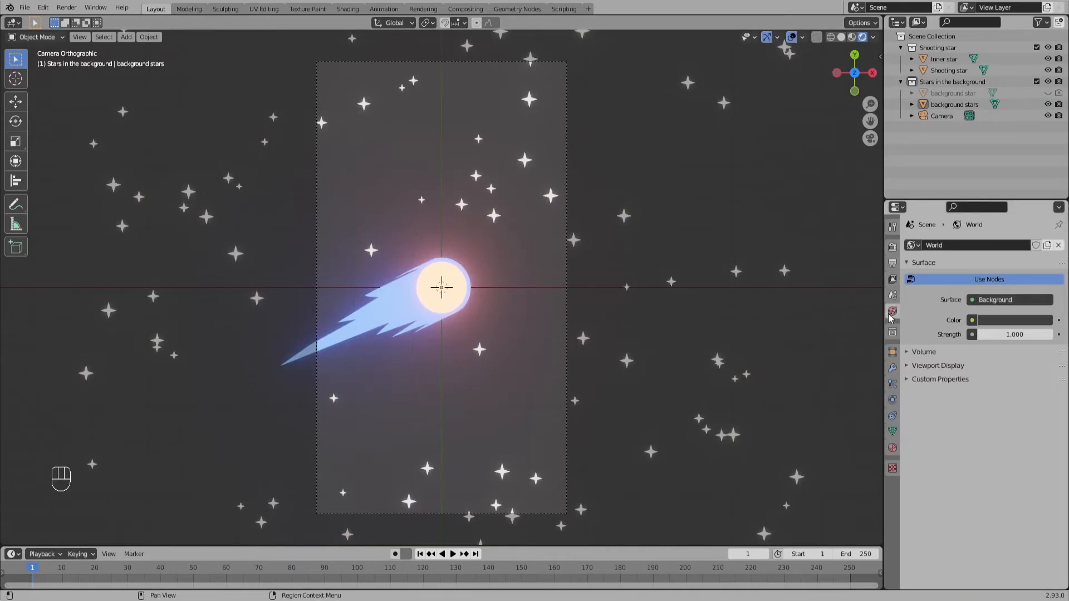
pyautogui.click(1009, 321)
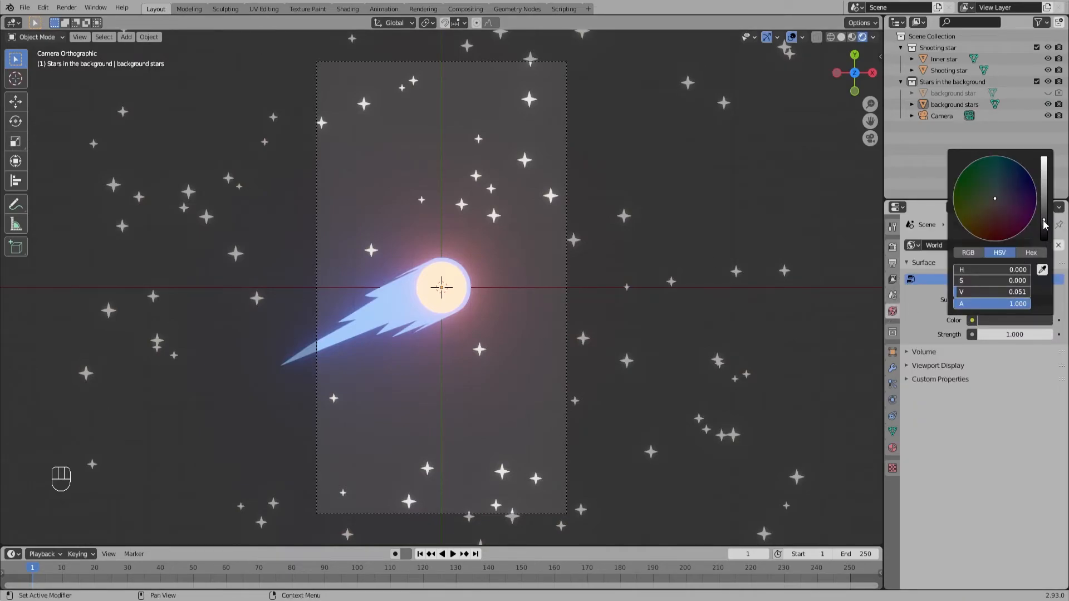
pyautogui.moveTo(1045, 221); pyautogui.dragTo(1045, 243)
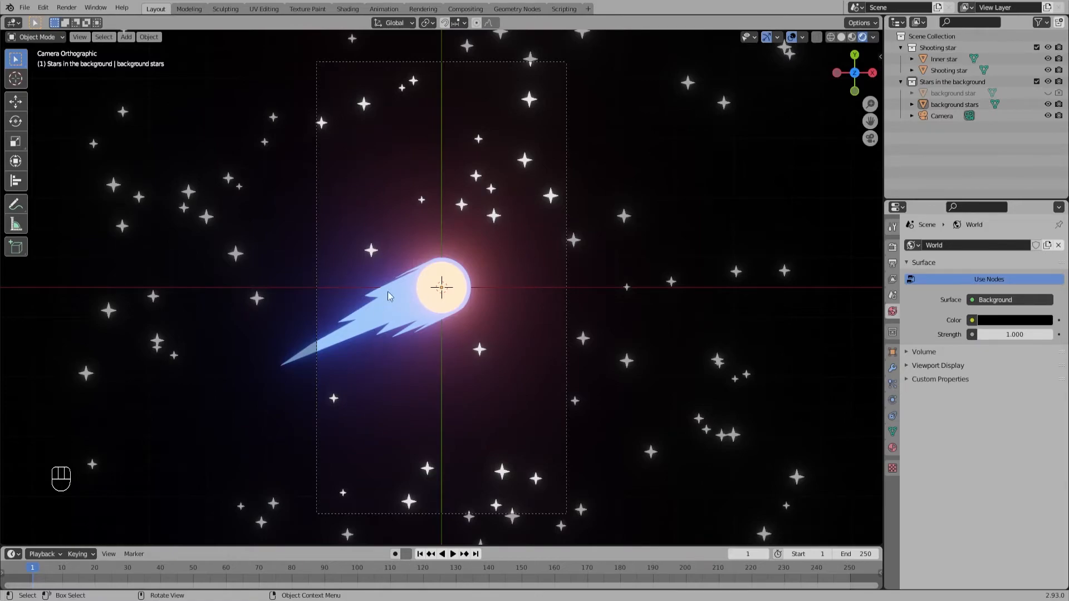
pyautogui.click(66, 8)
pyautogui.click(70, 21)
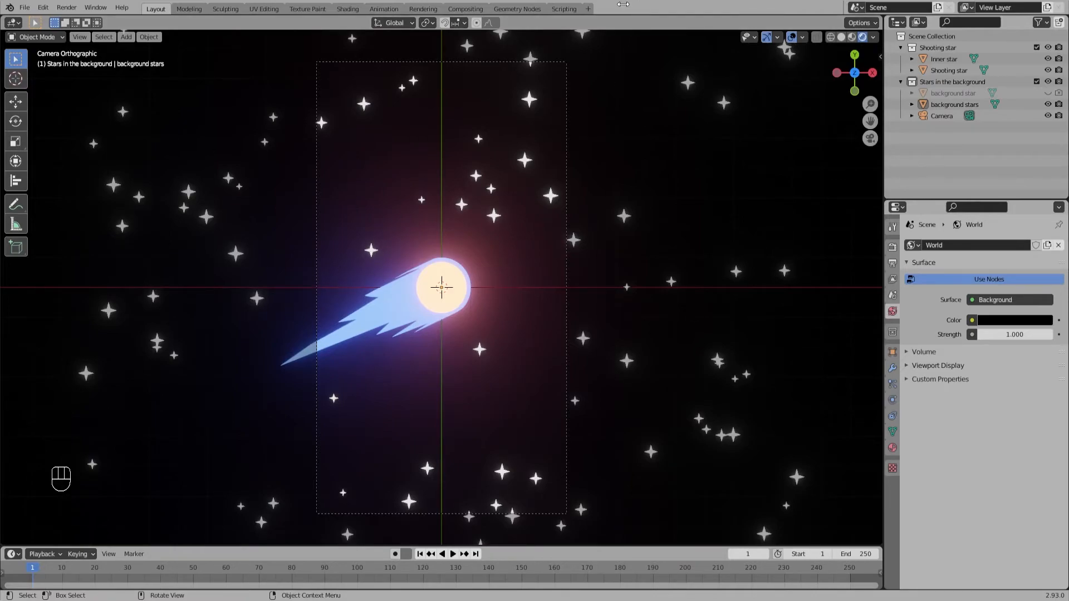
# Step: Slide the vertex on the shooting star's upper edge, where the tail meets the round head, slightly along the tail's outline
pyautogui.click(391, 316)
pyautogui.press('Tab')
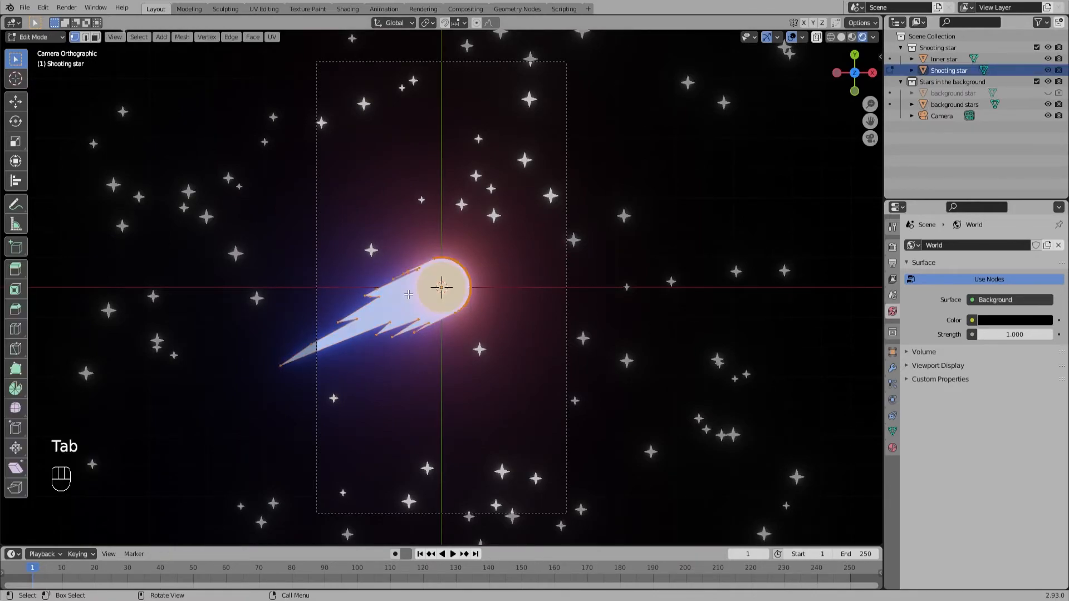
pyautogui.scroll(5, 438, 253)
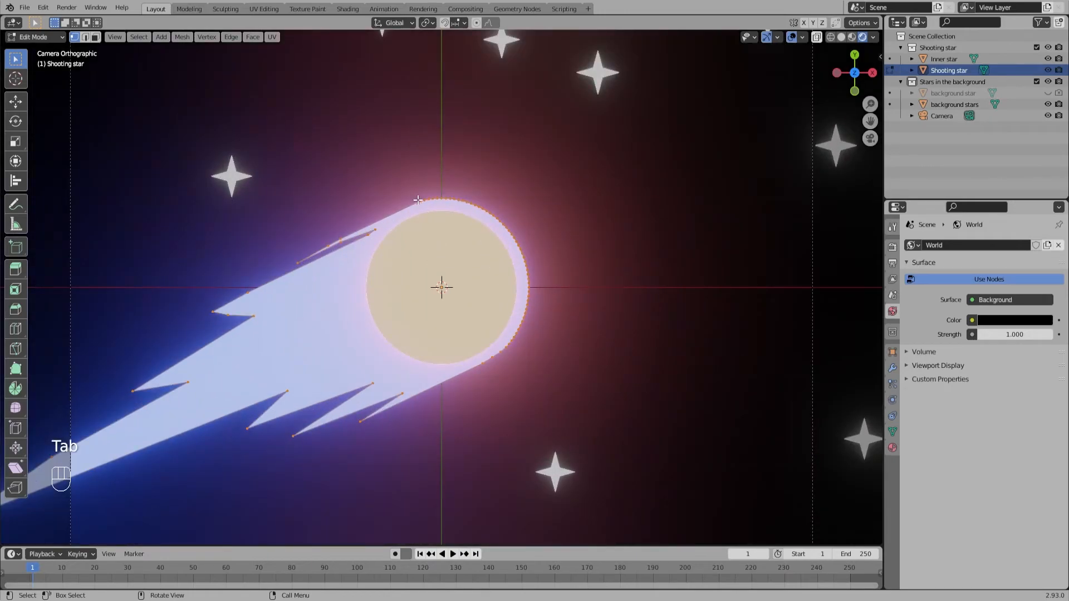
pyautogui.moveTo(412, 196); pyautogui.dragTo(422, 205)
pyautogui.press('g')
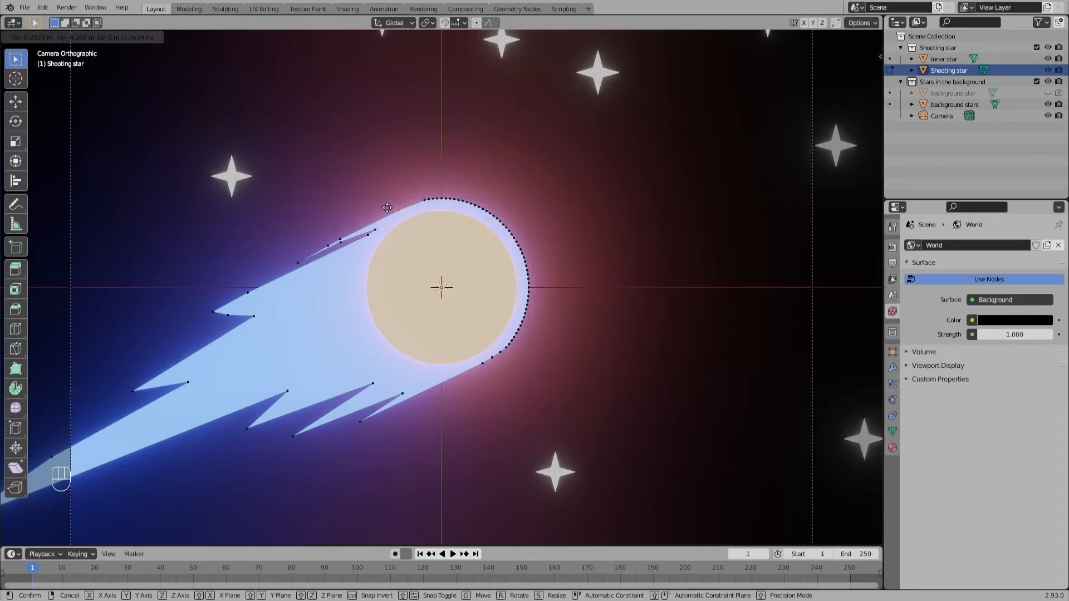
pyautogui.press('g')
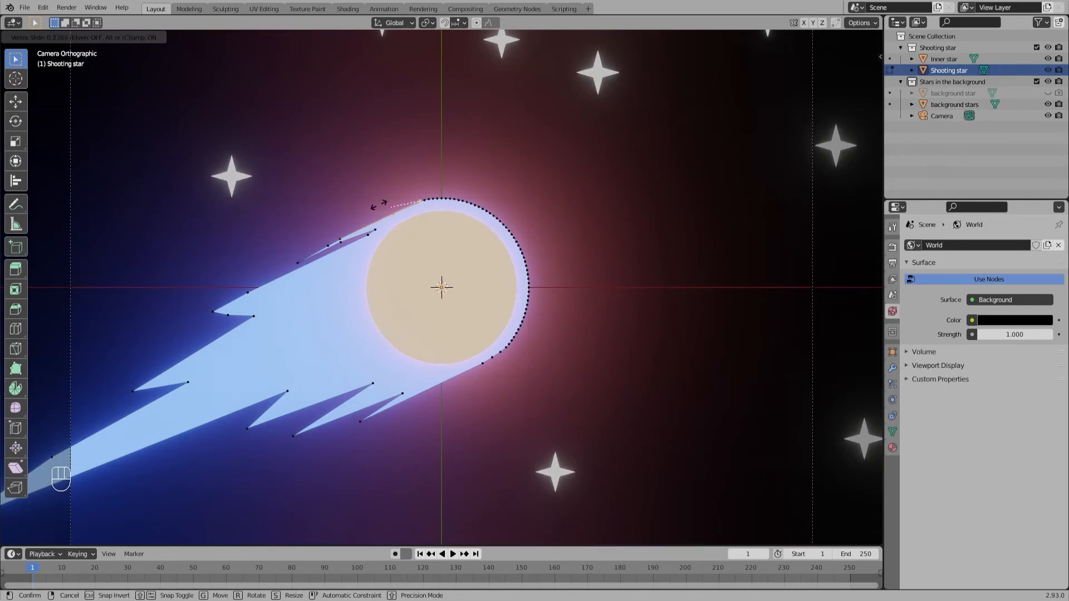
pyautogui.click(389, 201)
pyautogui.press('Tab')
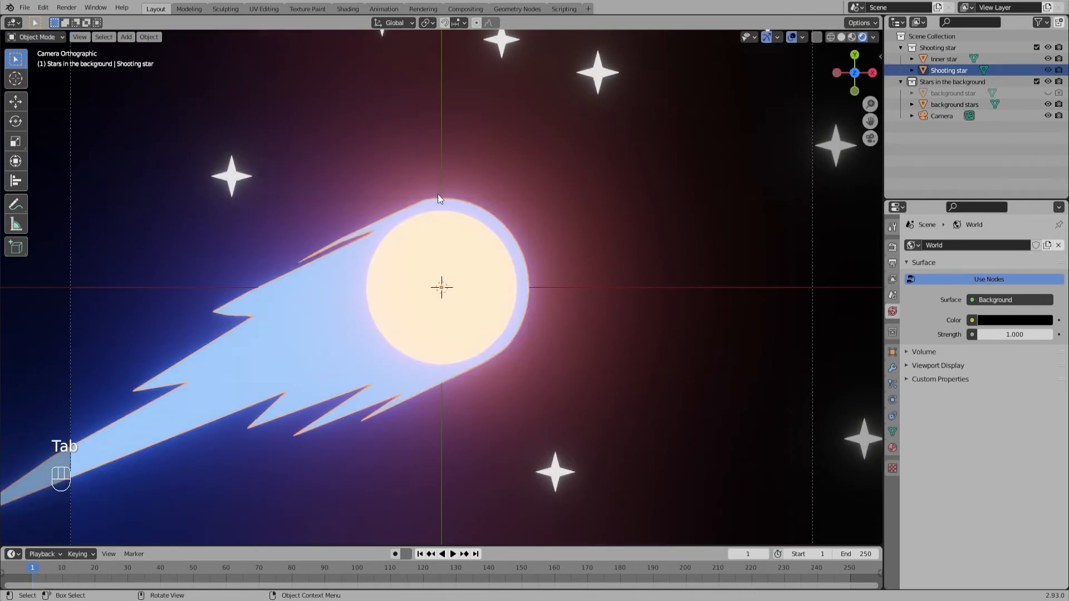
pyautogui.scroll(-4, 477, 205)
pyautogui.click(495, 225)
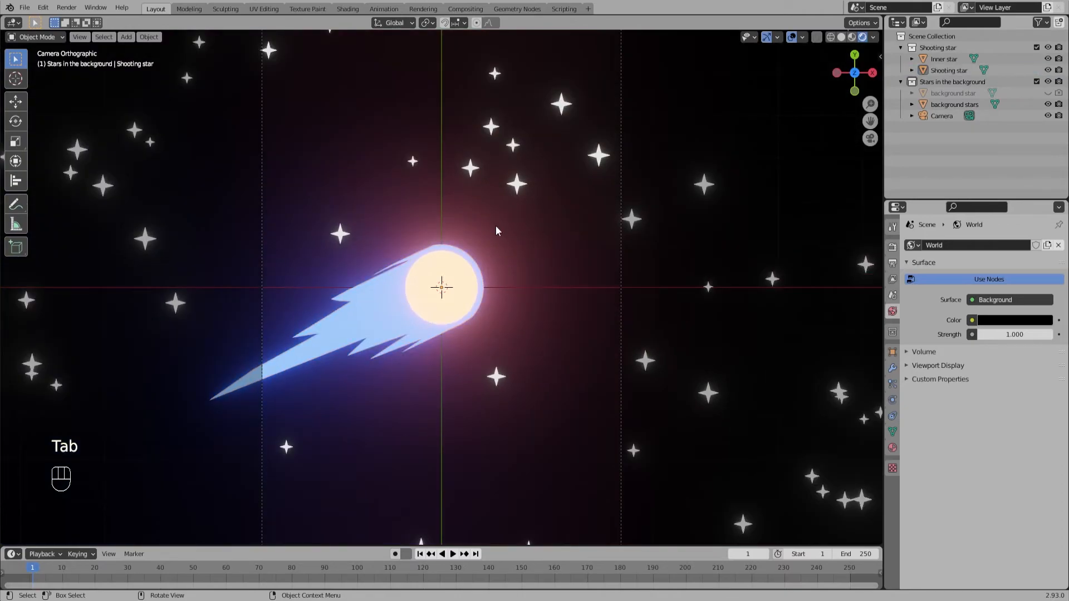
pyautogui.scroll(-3, 473, 217)
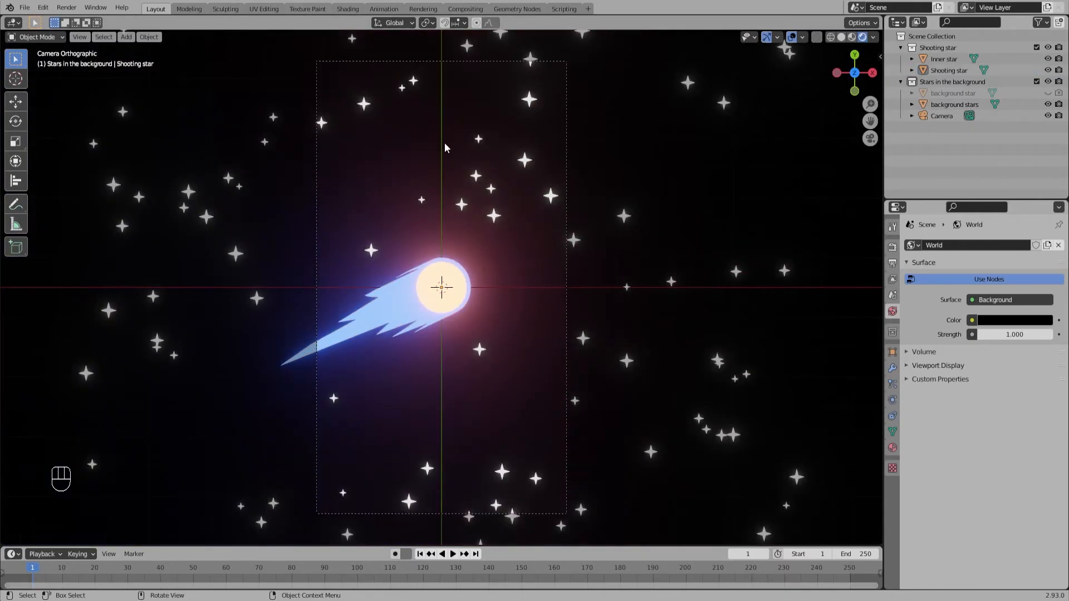
pyautogui.scroll(1, 463, 209)
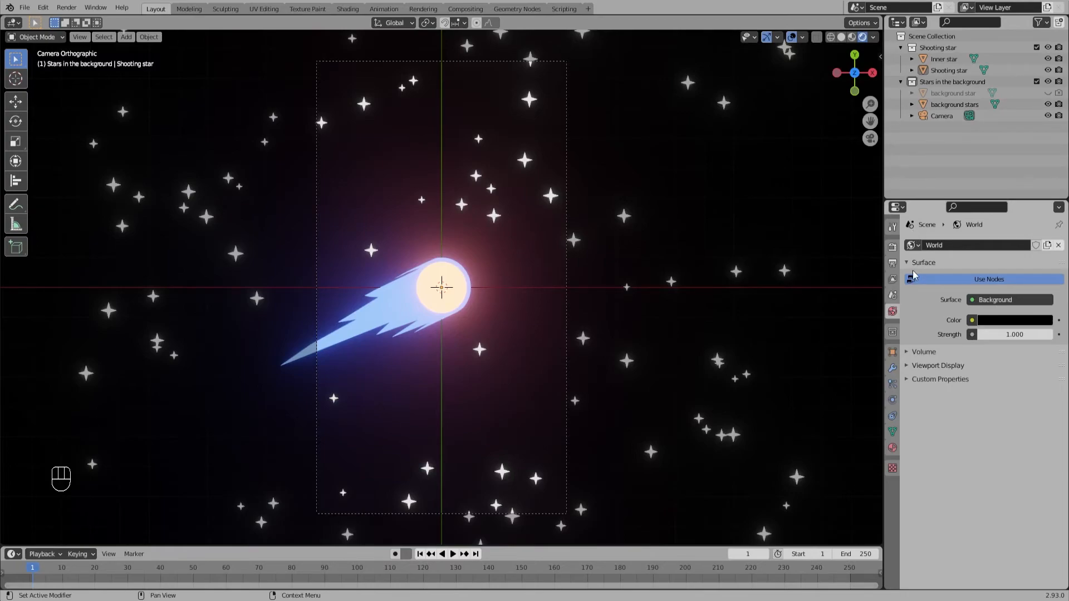
# Step: Enable the Emission and Bloom render passes for the view layer
pyautogui.click(894, 298)
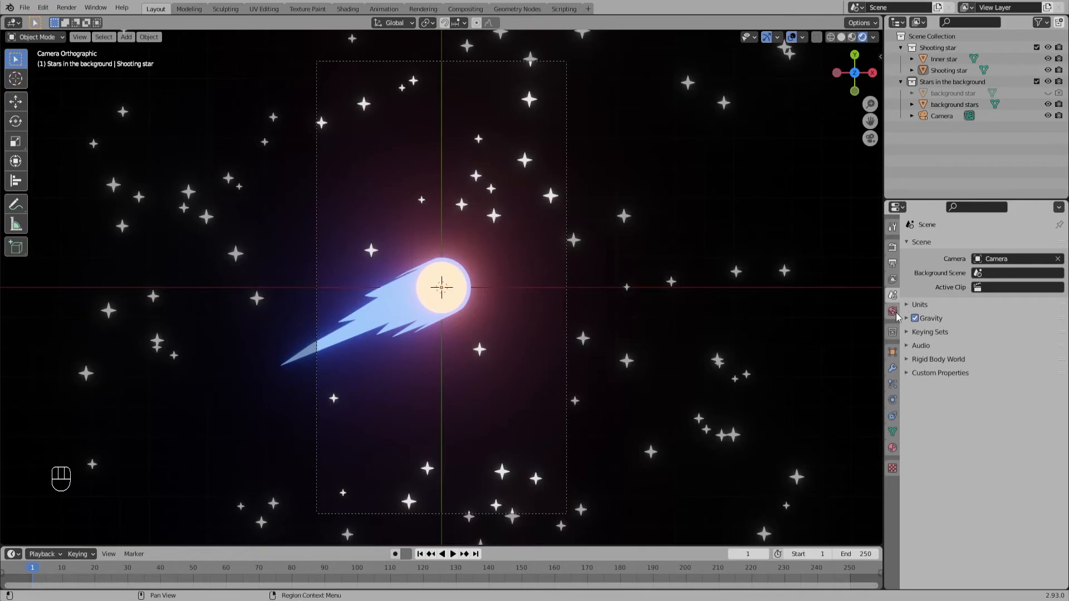
pyautogui.click(894, 279)
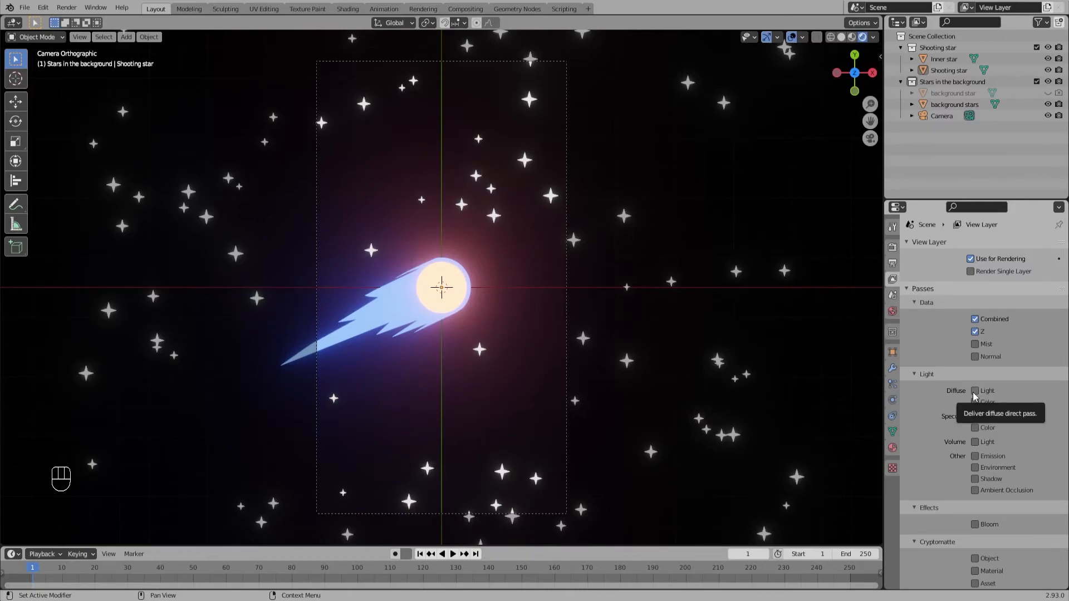
pyautogui.scroll(-2, 975, 446)
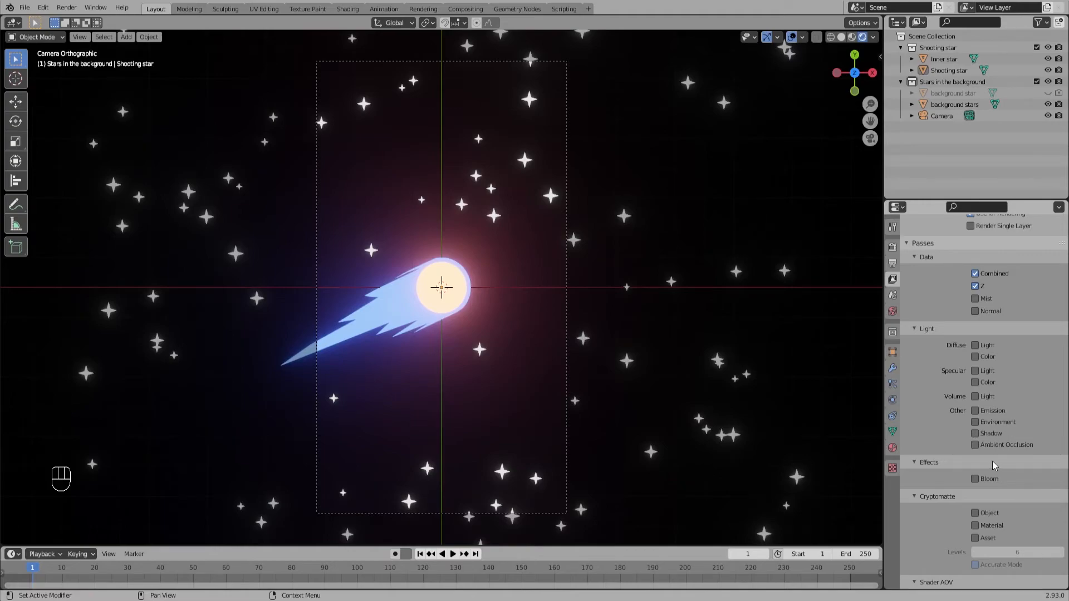
pyautogui.click(977, 413)
pyautogui.click(976, 480)
# Step: Render the image and display its BloomCol pass in the render result
pyautogui.click(59, 12)
pyautogui.click(68, 21)
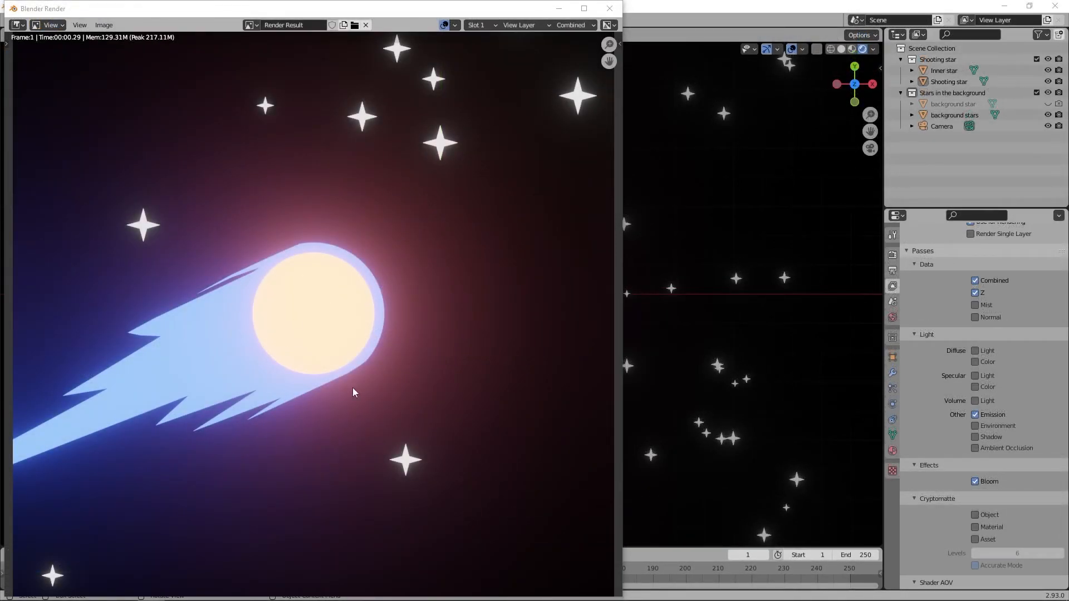
pyautogui.click(579, 26)
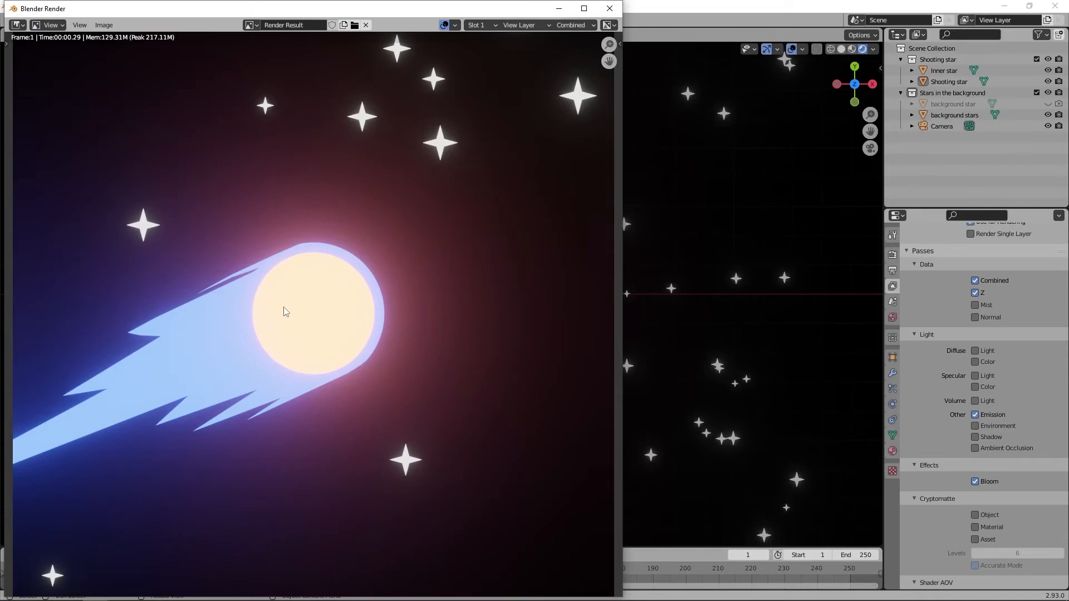
pyautogui.scroll(-4, 283, 306)
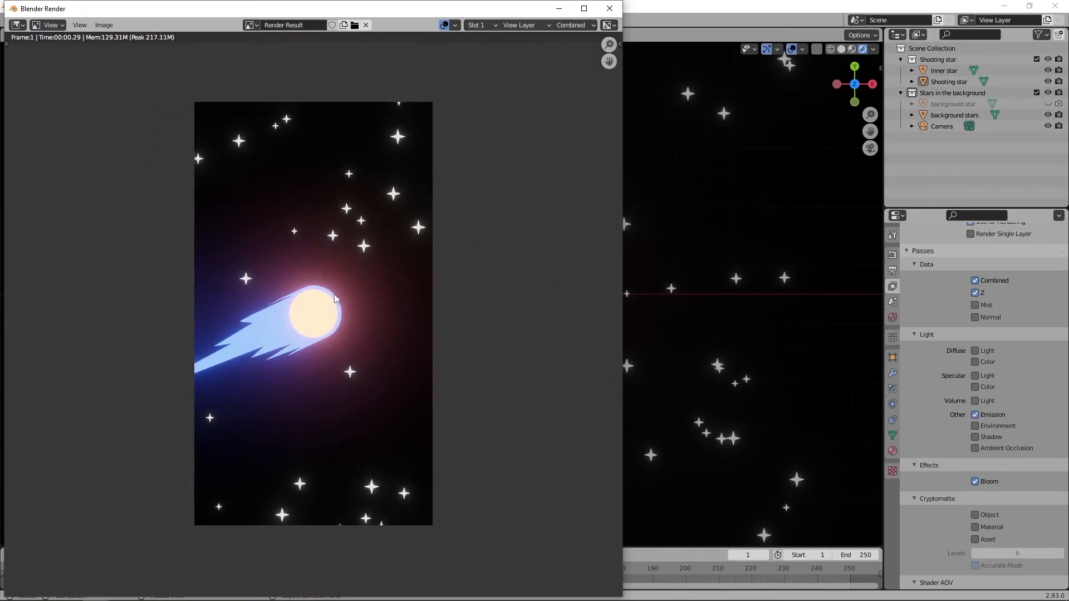
pyautogui.click(576, 25)
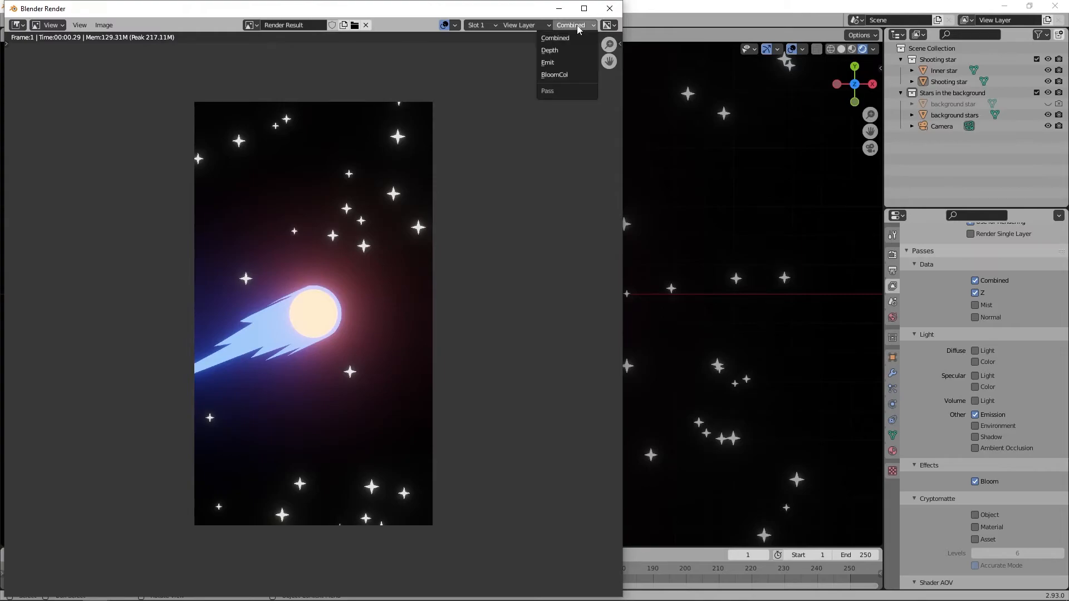
pyautogui.click(567, 75)
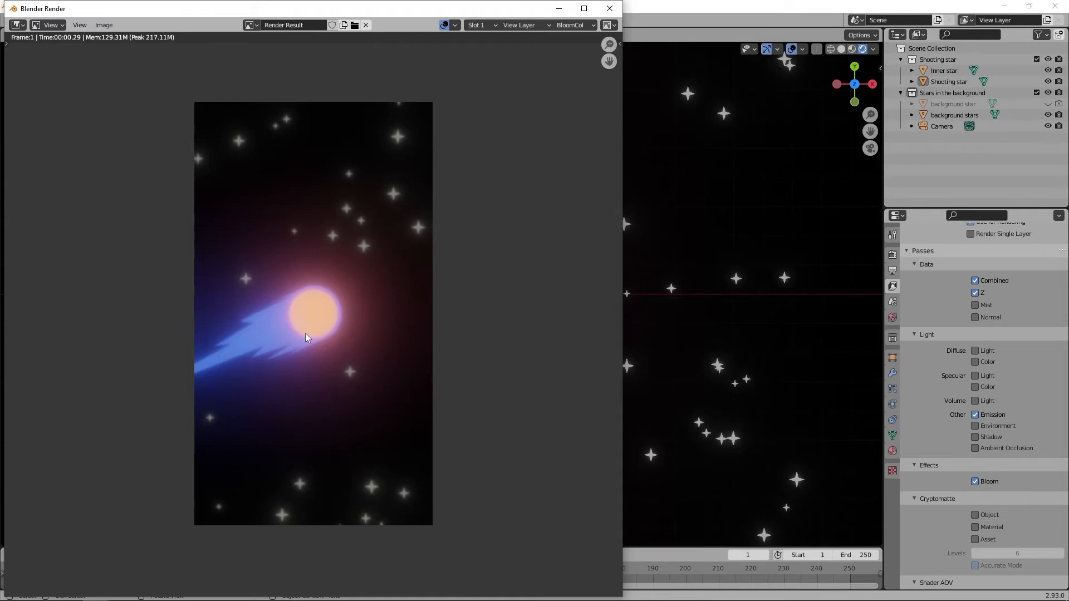
# Step: Display the Emit pass of the render result and save it as a PNG image named "emit pass"
pyautogui.click(576, 27)
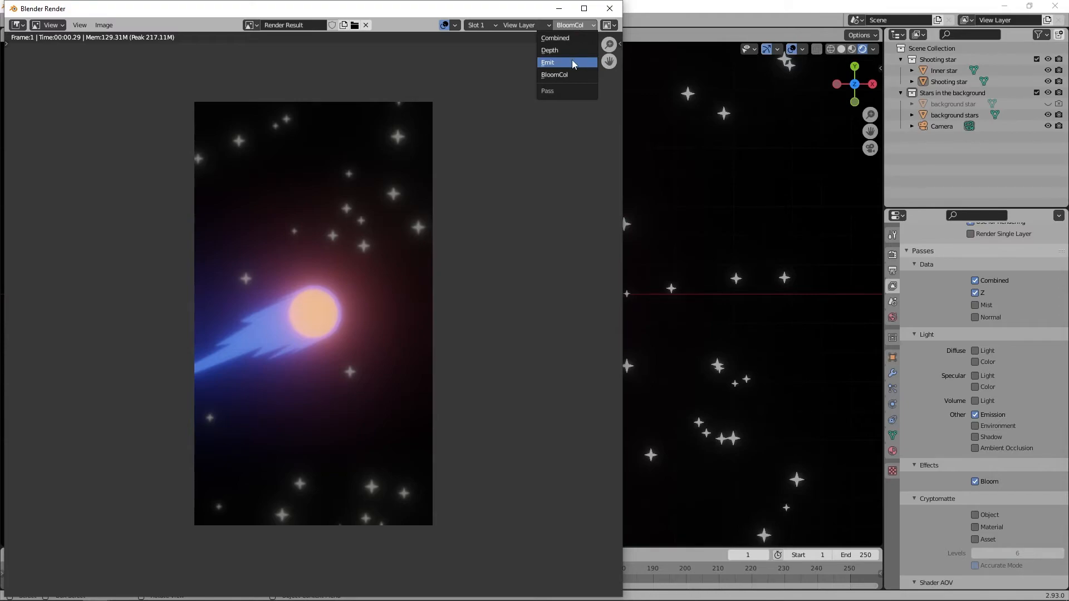
pyautogui.click(572, 59)
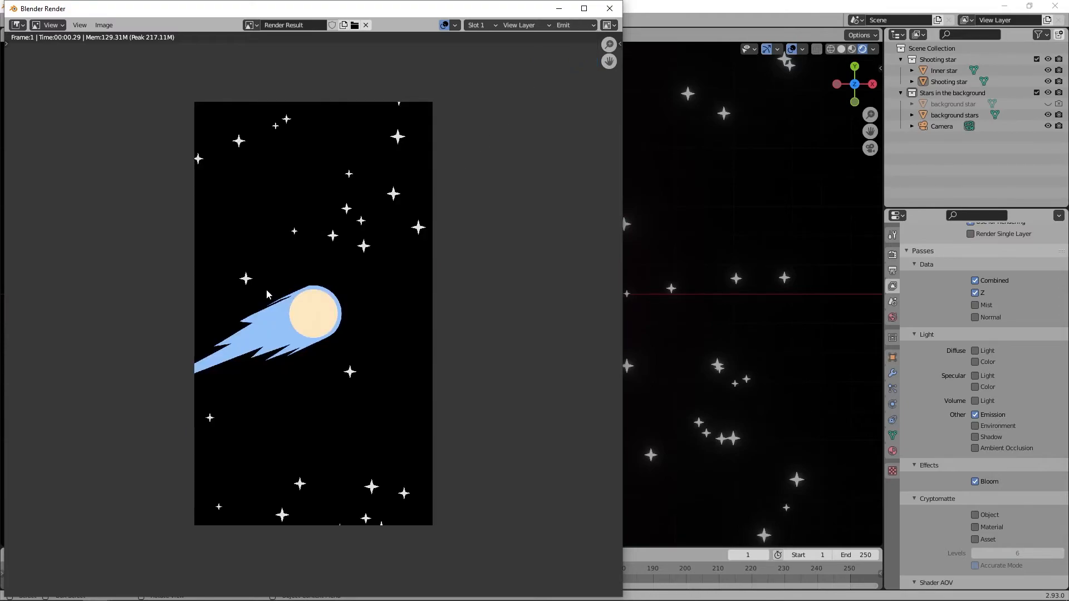
pyautogui.scroll(5, 307, 308)
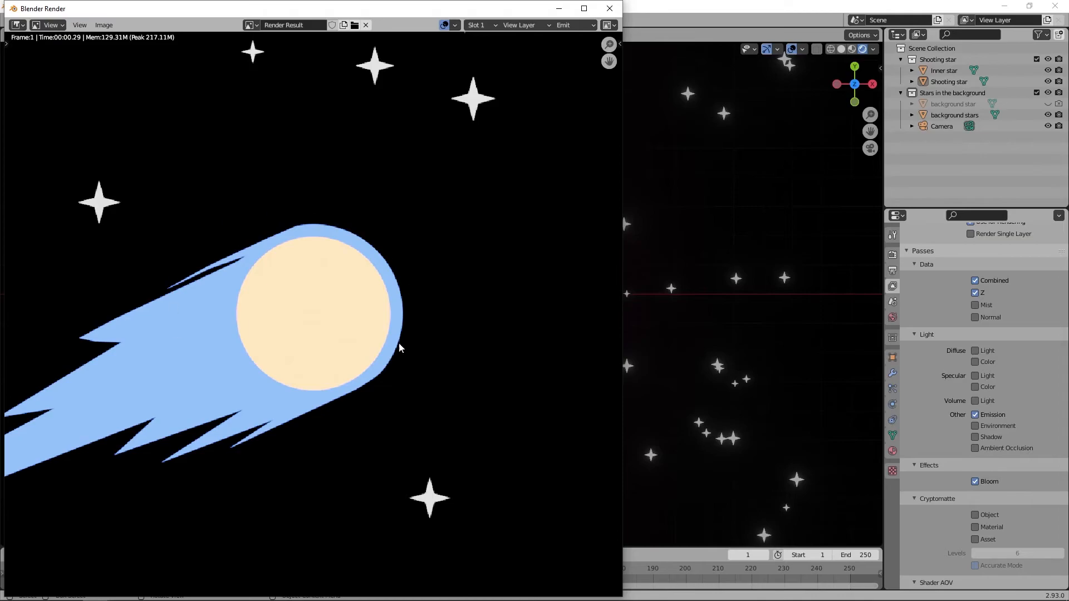
pyautogui.scroll(-2, 316, 275)
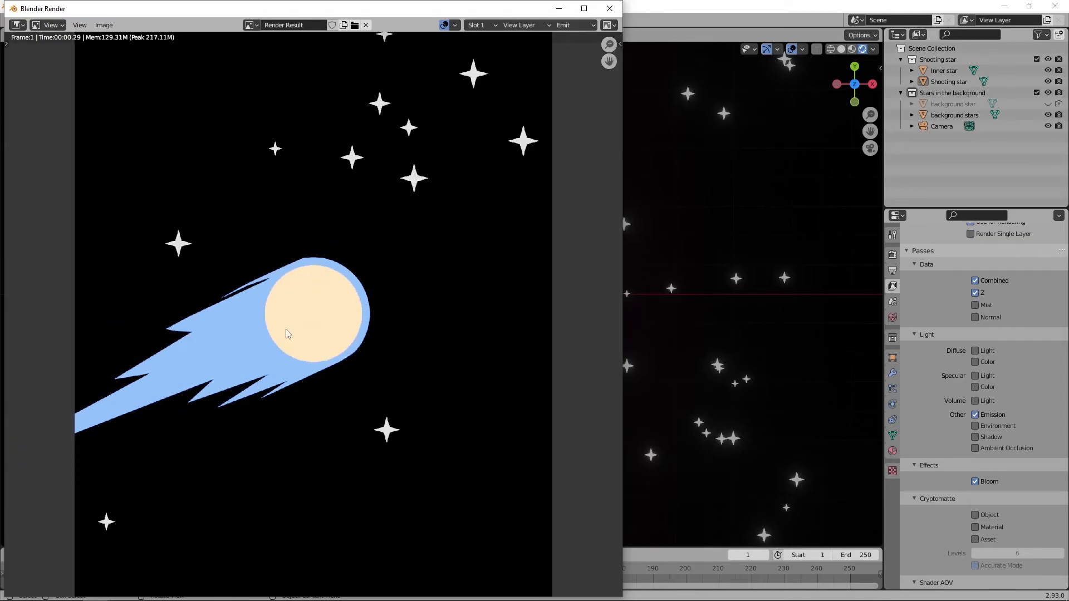
pyautogui.scroll(-4, 286, 333)
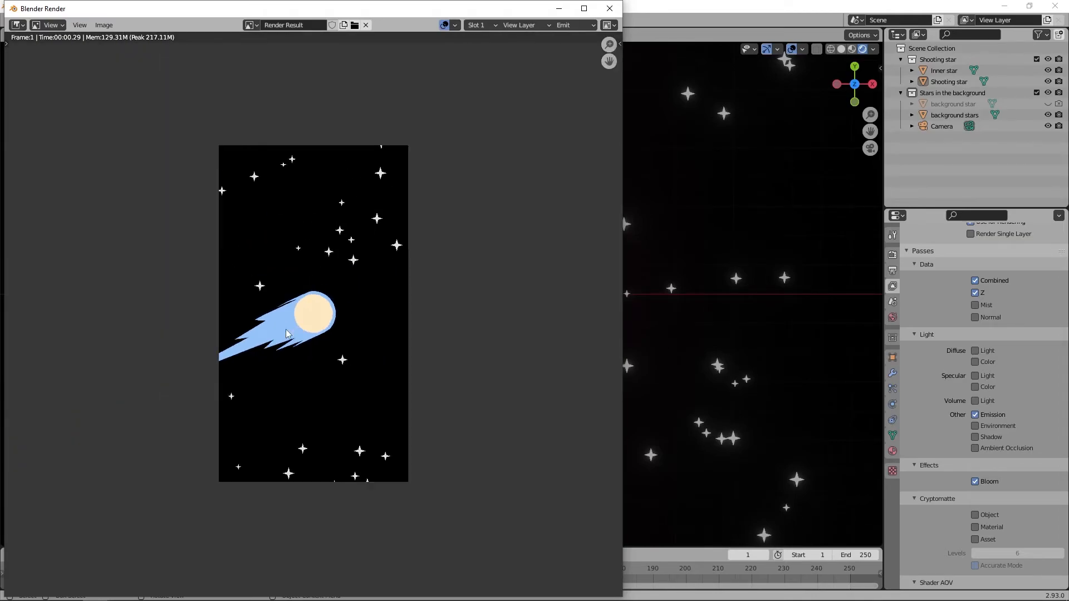
pyautogui.click(104, 25)
pyautogui.click(130, 105)
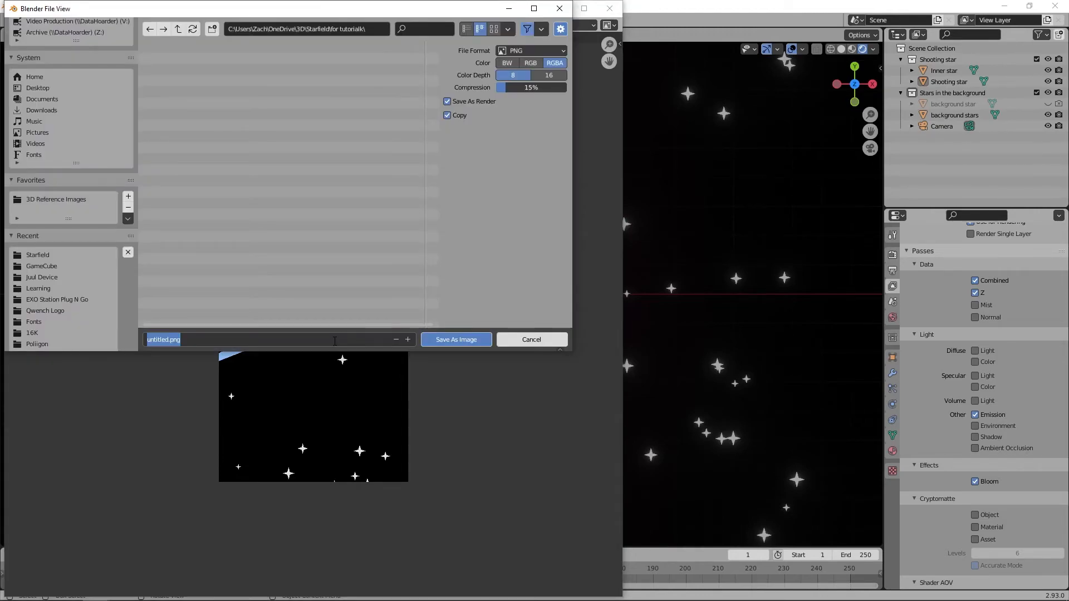
pyautogui.write('emit pass')
pyautogui.press('Return')
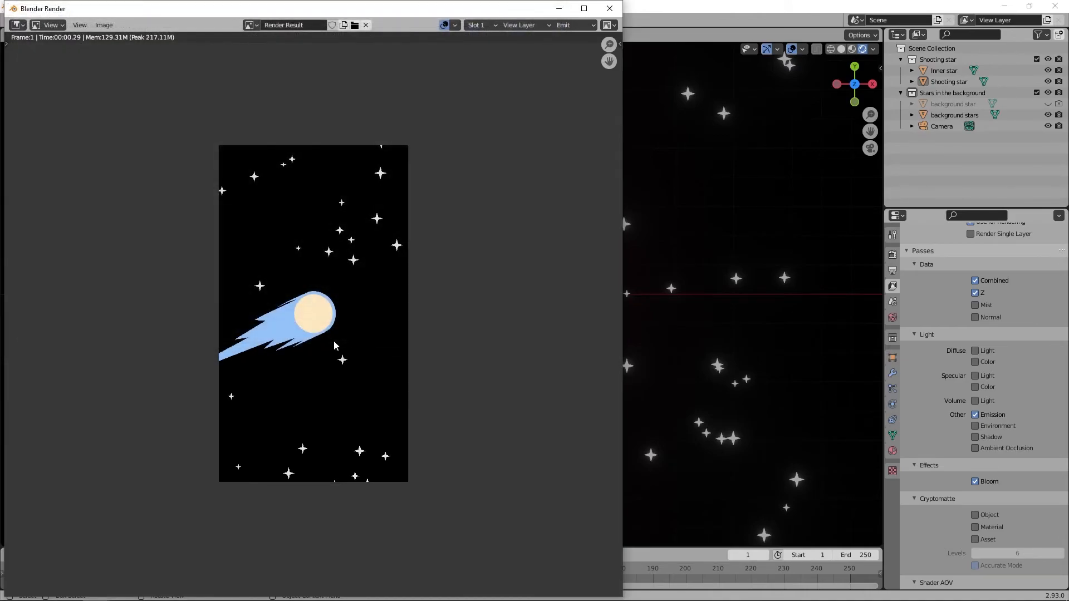
# Step: Display the BloomCol pass of the render result and save it as a PNG image named "bloom pass"
pyautogui.click(573, 25)
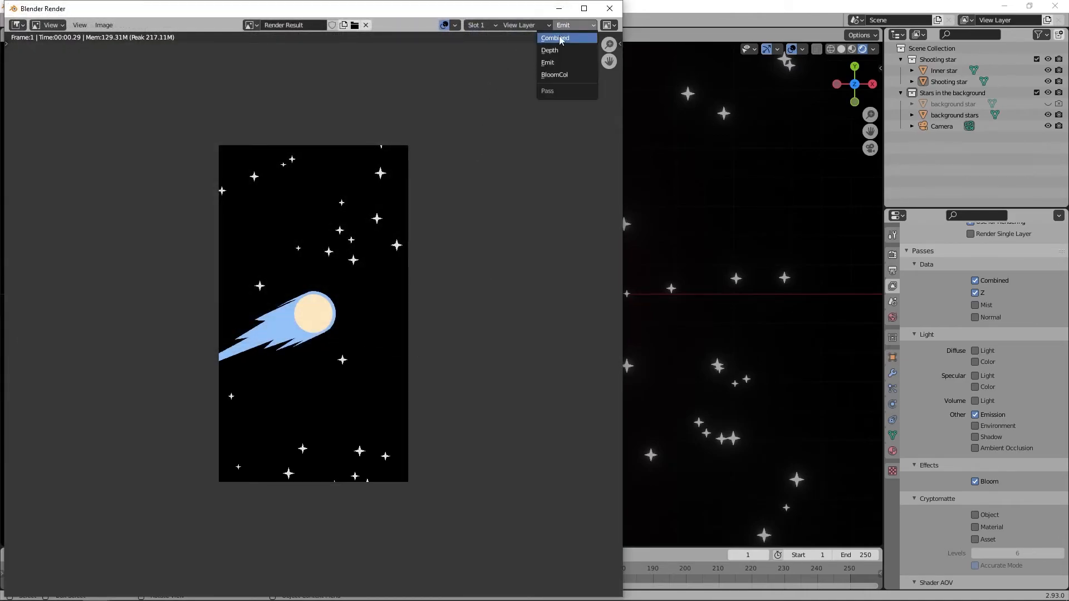
pyautogui.click(556, 75)
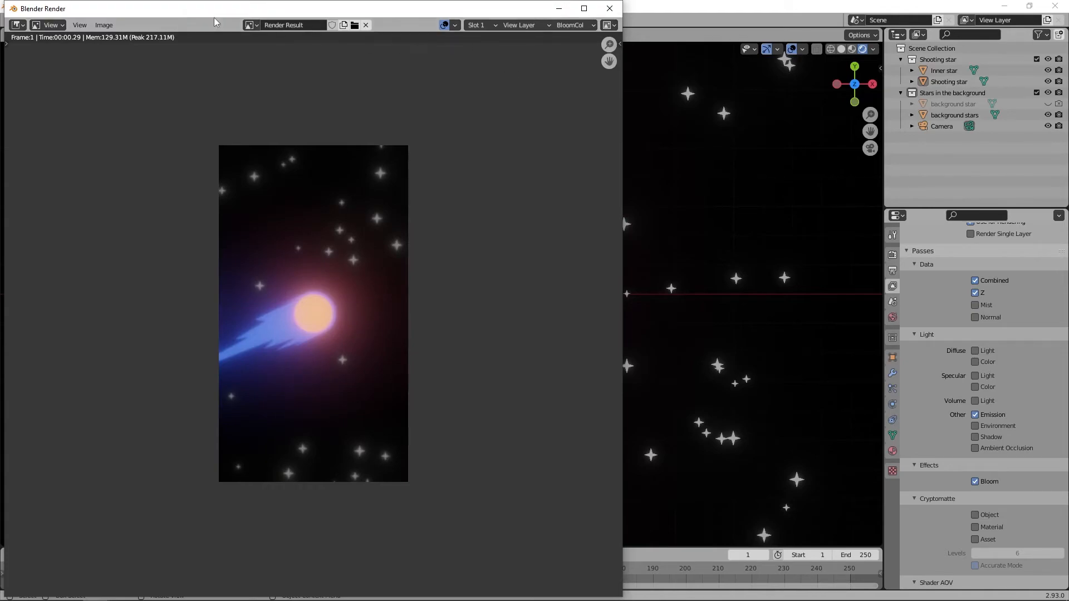
pyautogui.click(103, 25)
pyautogui.click(123, 106)
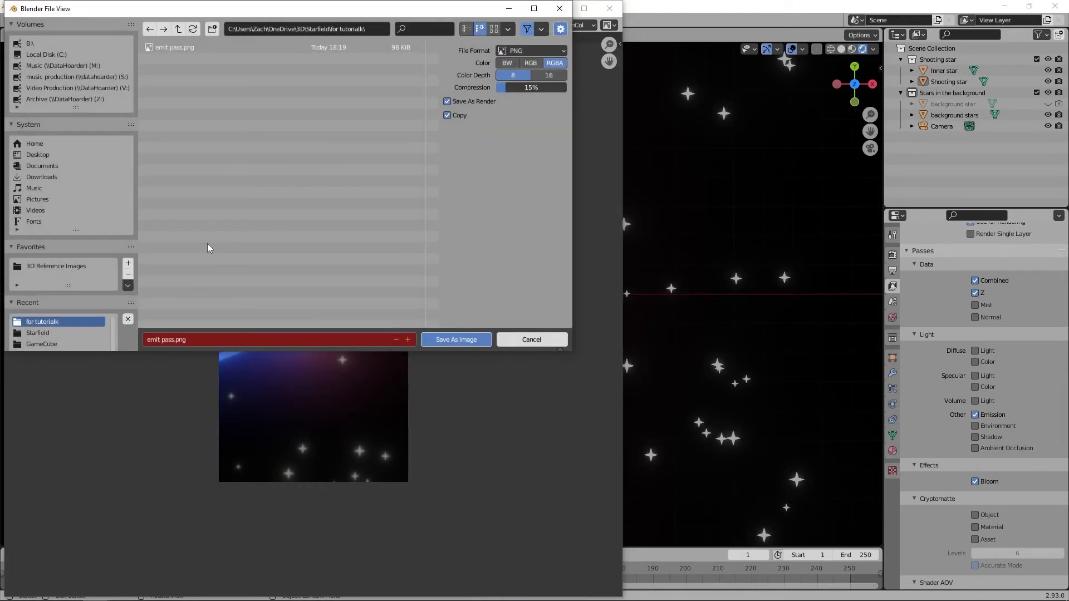
pyautogui.click(155, 339)
pyautogui.click(160, 338)
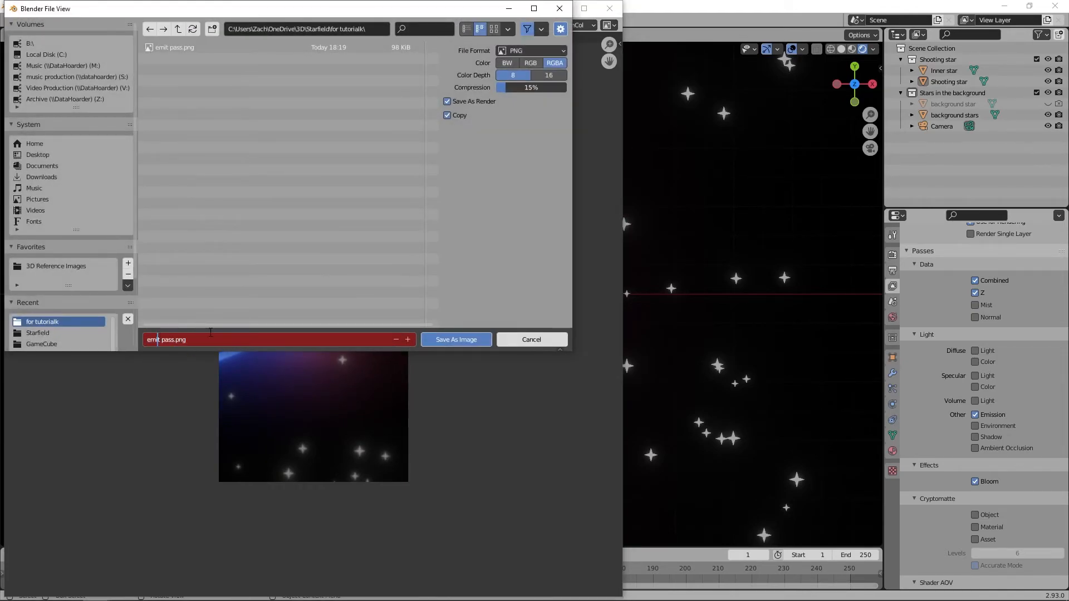
pyautogui.press('BackSpace')
pyautogui.press('BackSpace')
pyautogui.press('BackSpace')
pyautogui.press('BackSpace')
pyautogui.write('bloom')
pyautogui.press('Return')
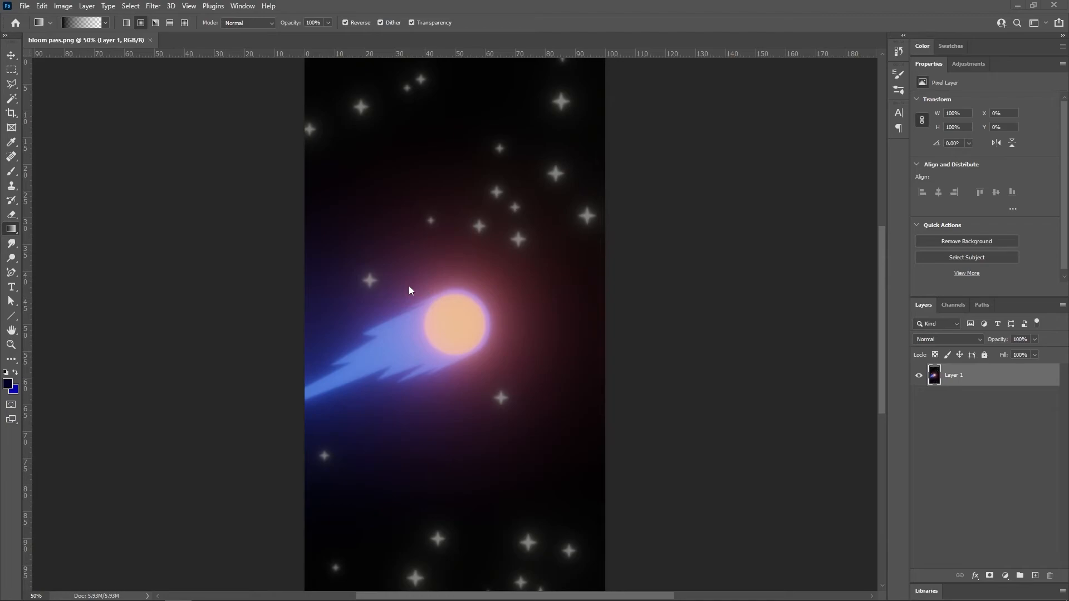
# Step: Place emit pass.png from the Everything search results into the Photoshop document bloom pass.png, above the bloom layer, at its original size
pyautogui.hotkey('alt', 'Tab')
pyautogui.hotkey('alt', 'Tab')
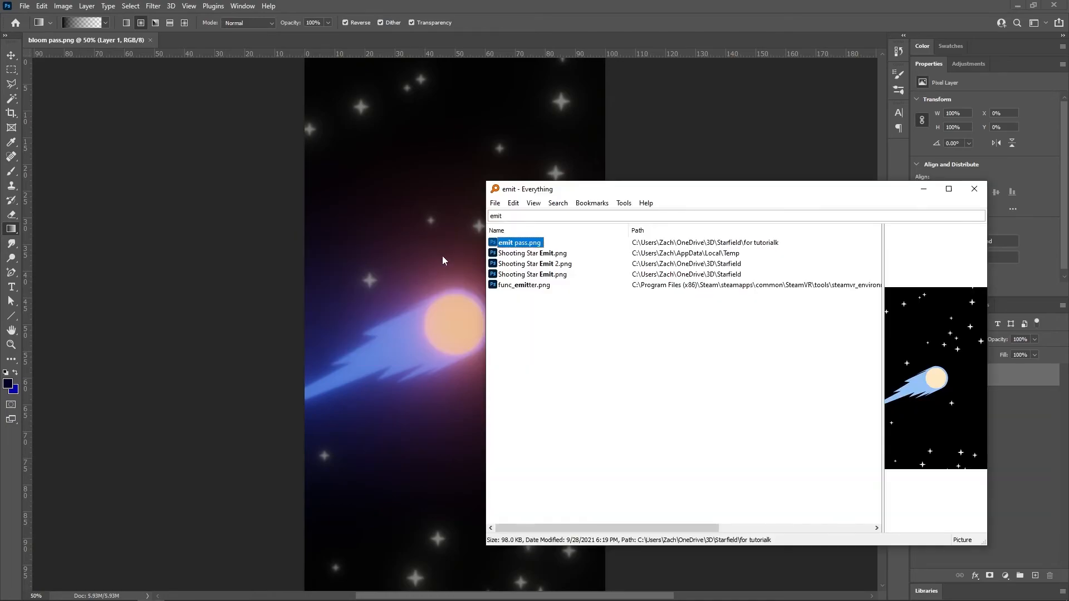
pyautogui.moveTo(535, 191); pyautogui.dragTo(670, 199)
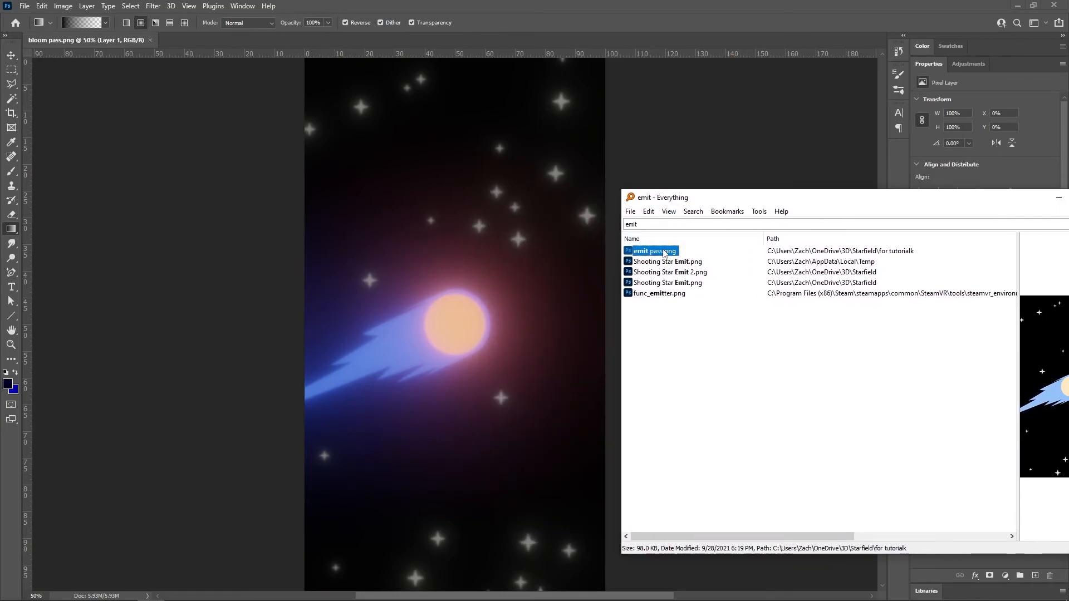
pyautogui.moveTo(663, 252); pyautogui.dragTo(476, 311)
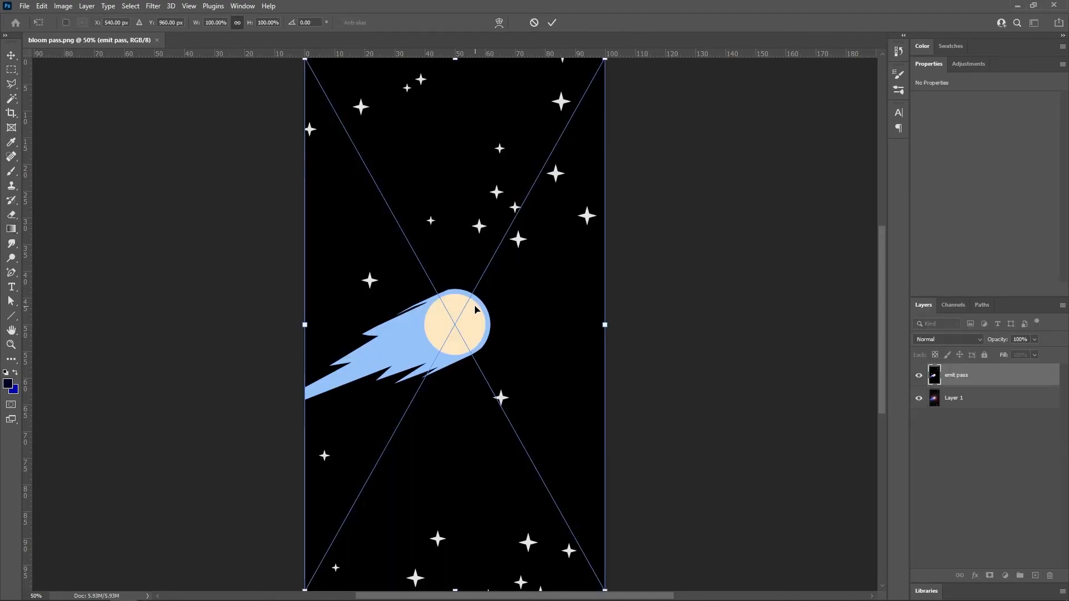
pyautogui.click(553, 25)
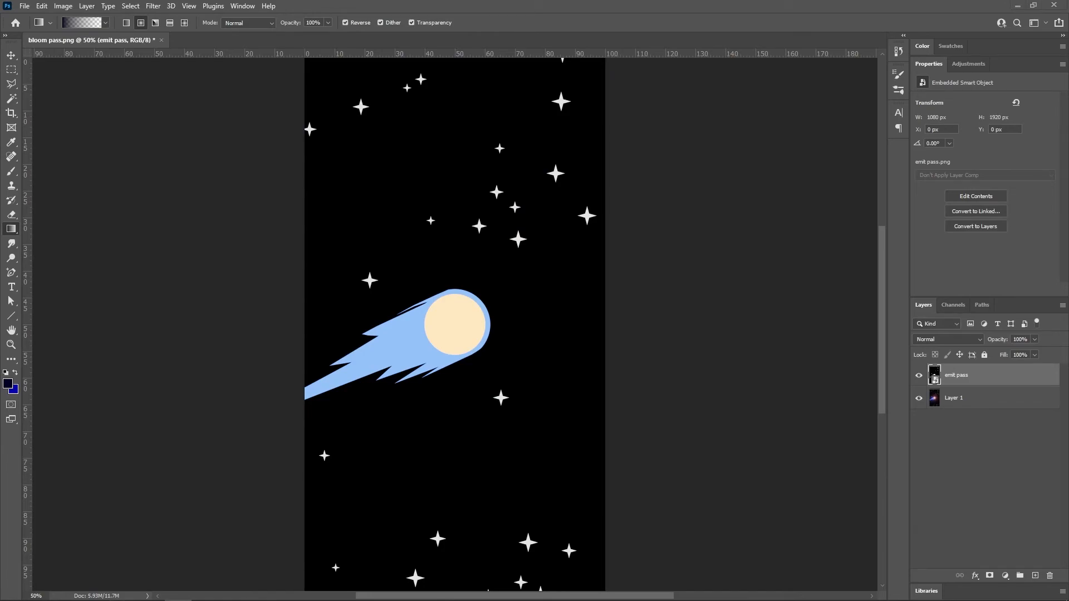
# Step: Set the emit pass layer's blend mode to Screen and compare the image with that layer hidden and shown
pyautogui.click(979, 399)
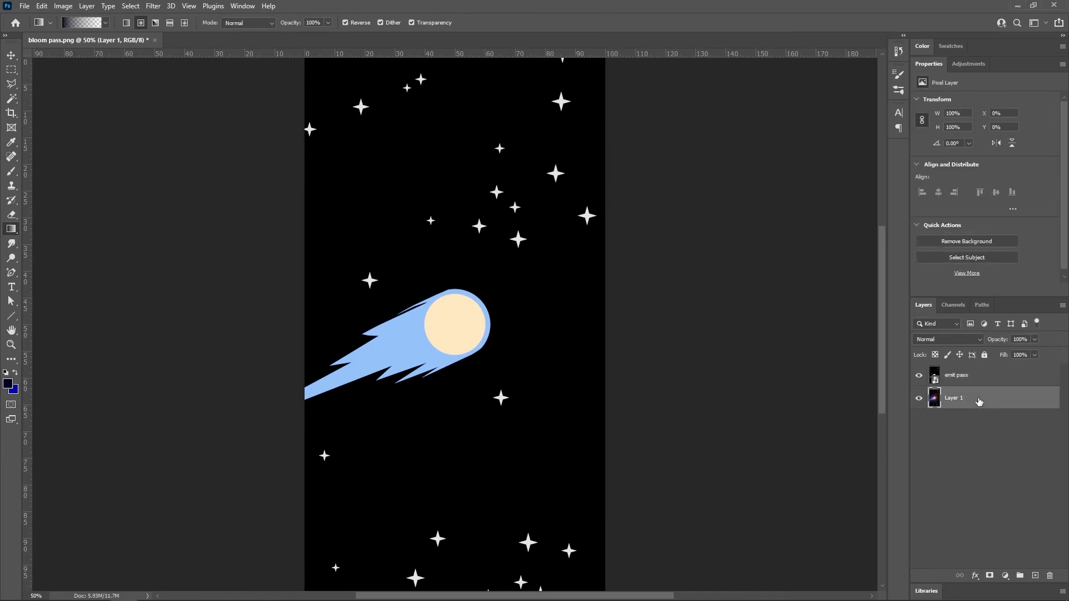
pyautogui.click(915, 377)
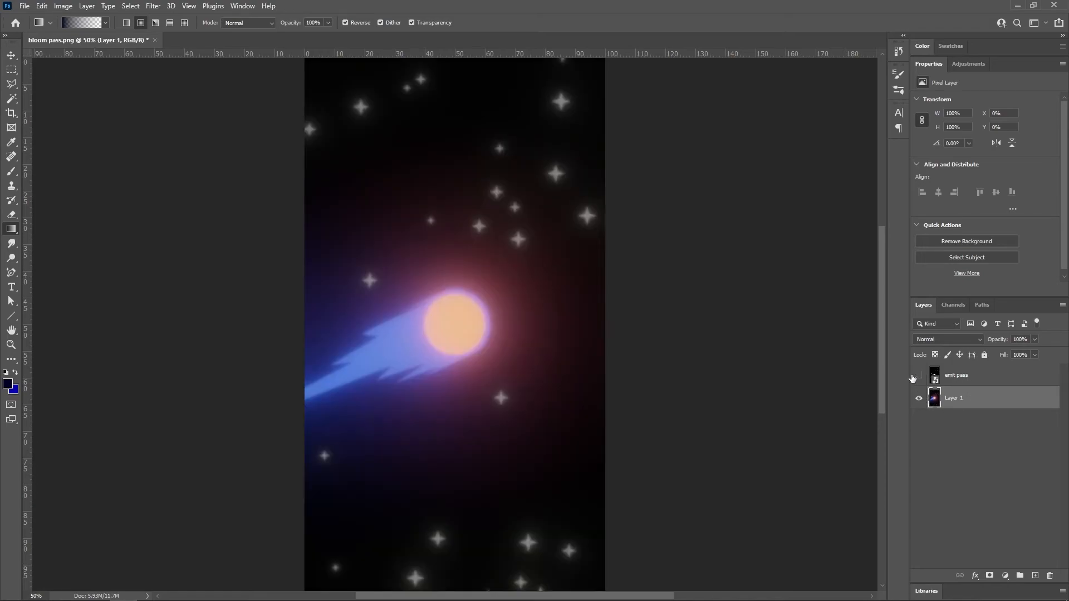
pyautogui.click(919, 377)
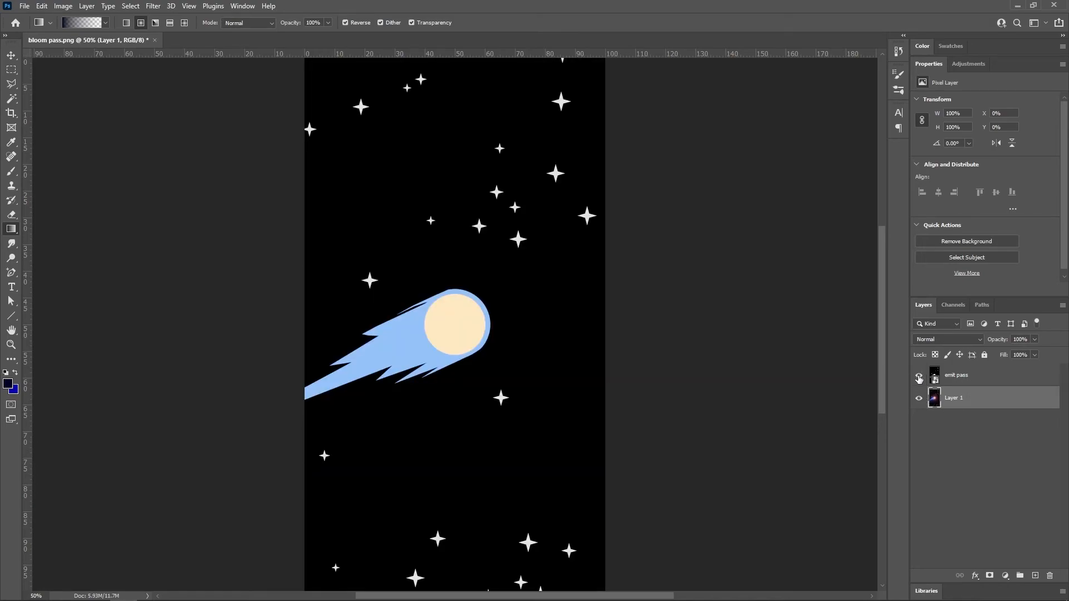
pyautogui.click(980, 375)
pyautogui.click(947, 340)
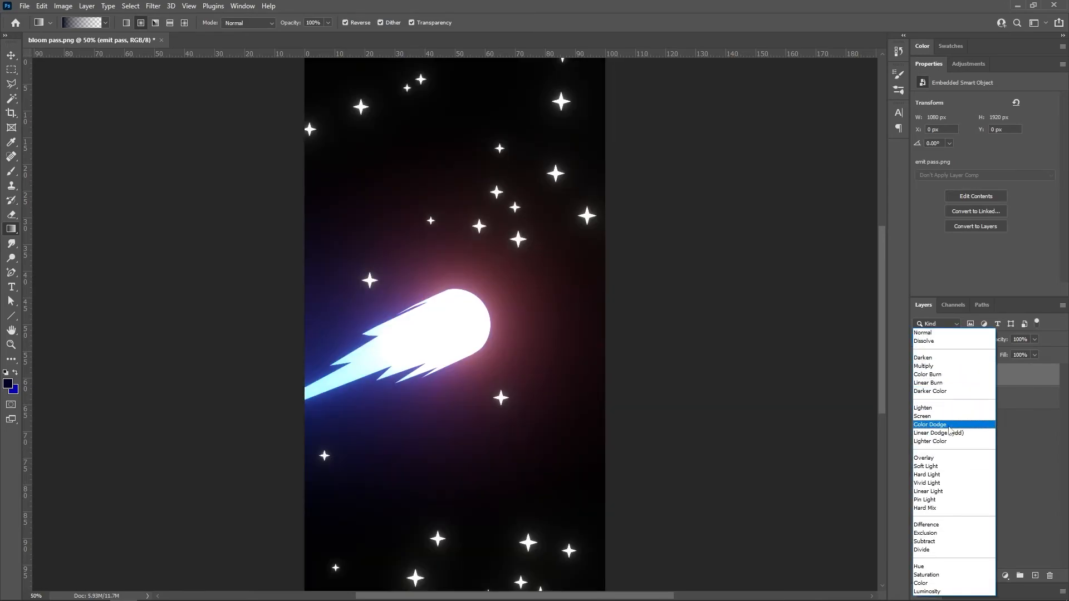
pyautogui.click(936, 416)
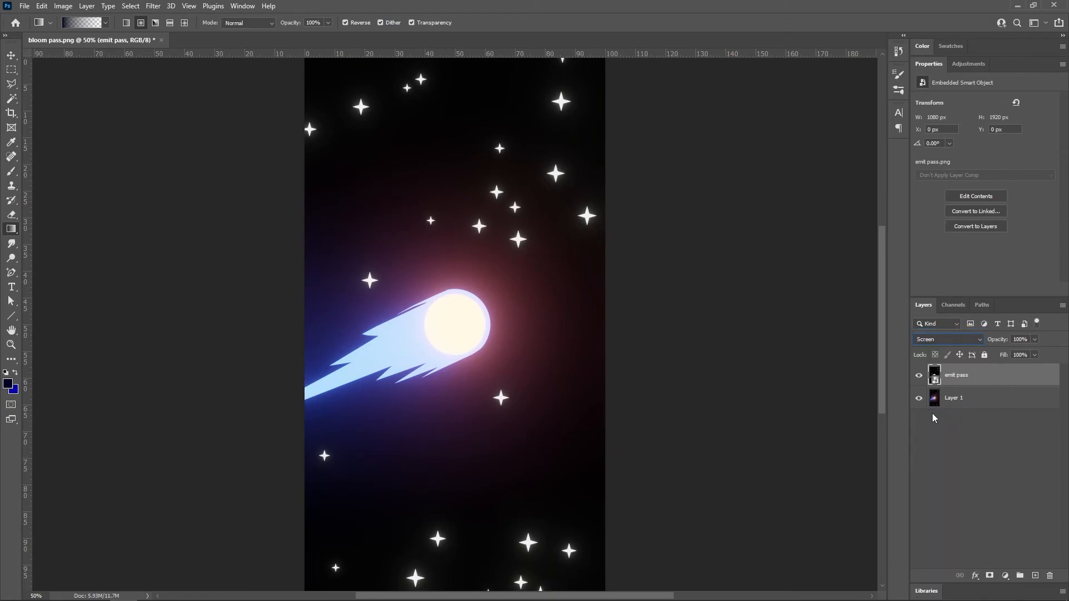
pyautogui.click(919, 375)
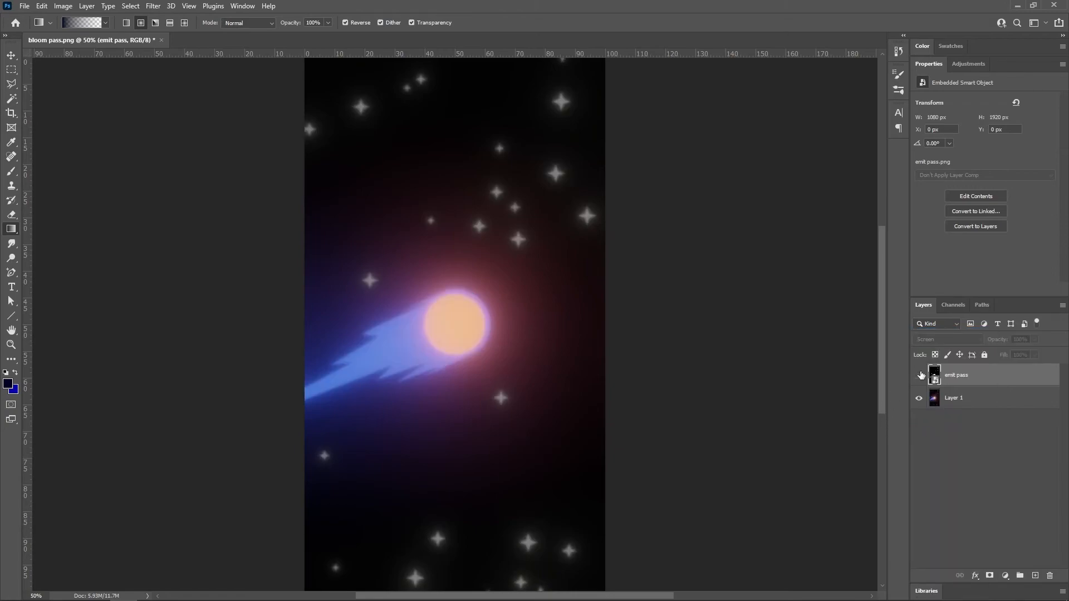
pyautogui.click(919, 375)
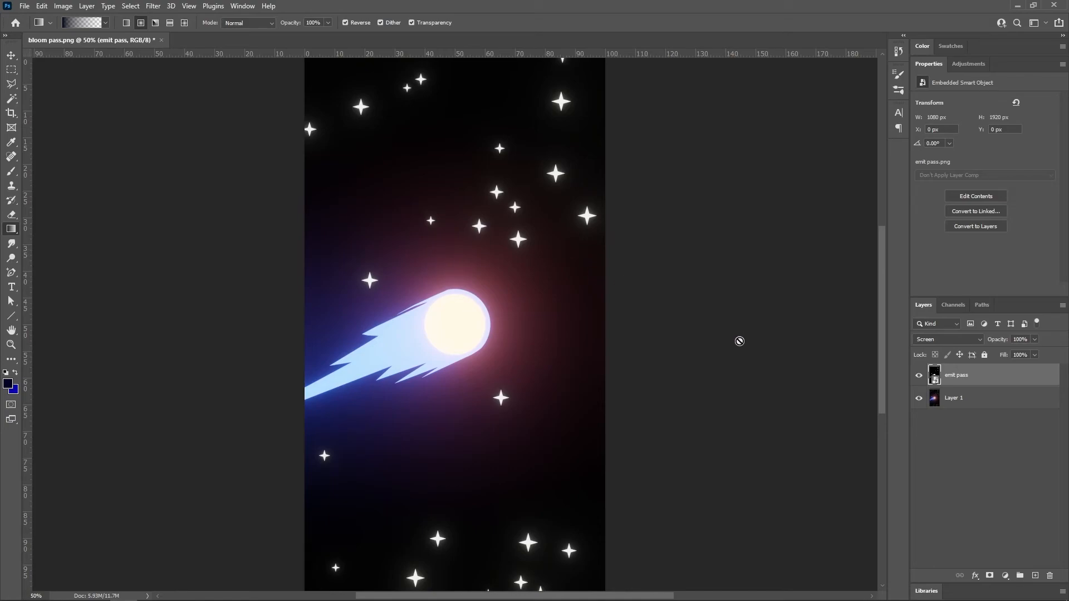
# Step: Add a new layer above the emit pass layer and choose the Blue_14 gradient preset from the Blues group
pyautogui.click(1035, 575)
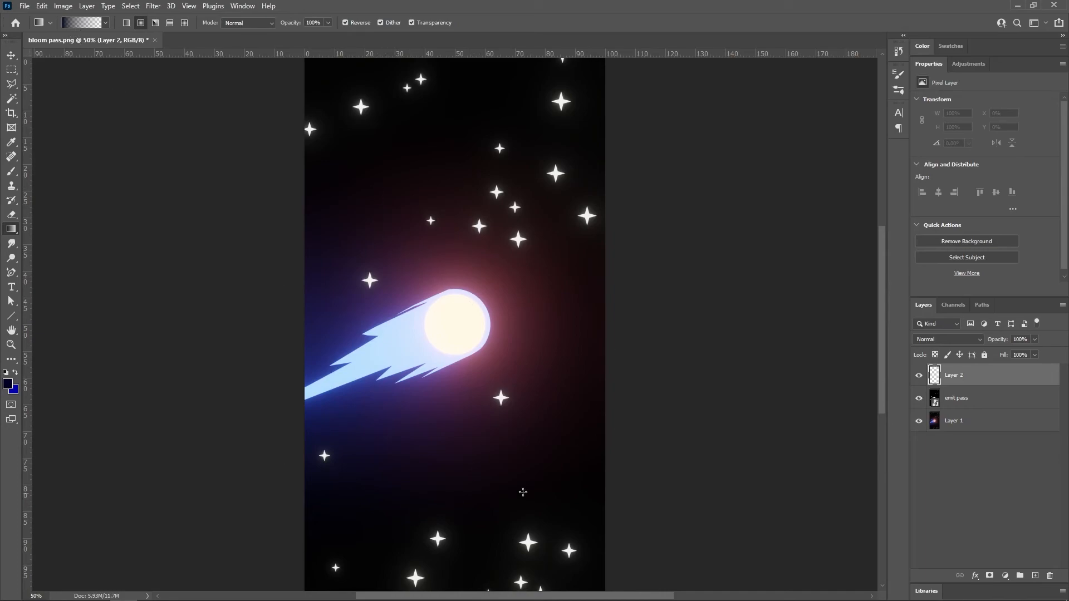
pyautogui.click(72, 23)
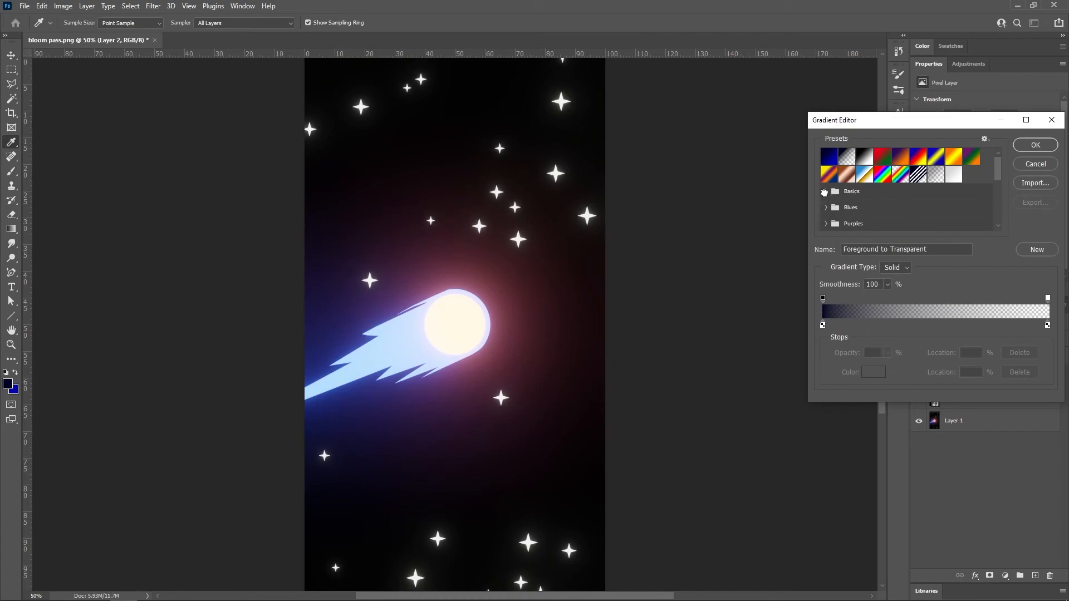
pyautogui.click(825, 192)
pyautogui.click(827, 192)
pyautogui.click(827, 209)
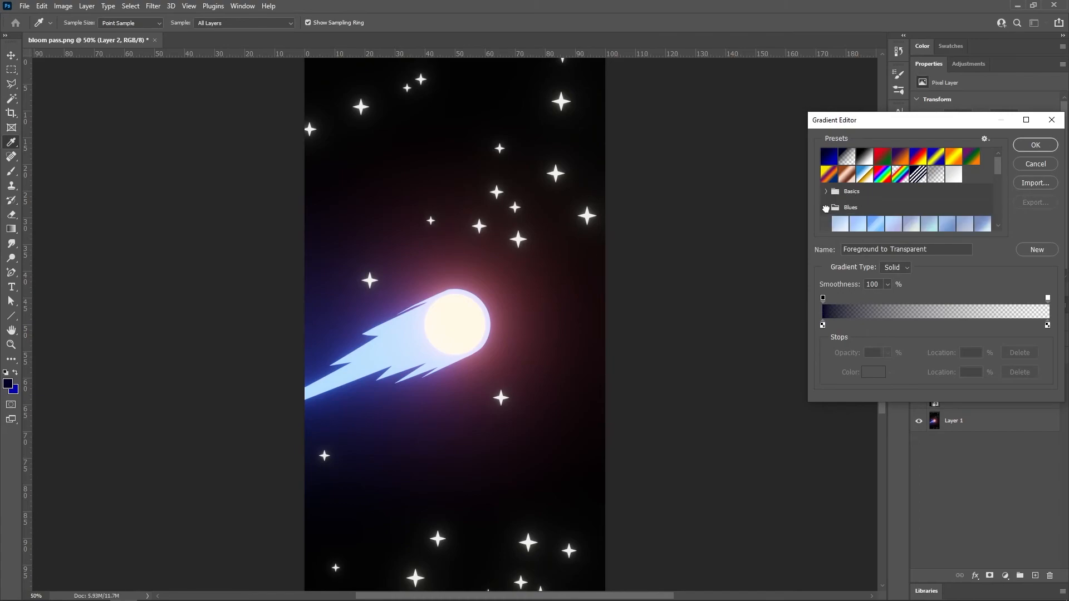
pyautogui.scroll(-1, 829, 211)
pyautogui.scroll(-1, 857, 212)
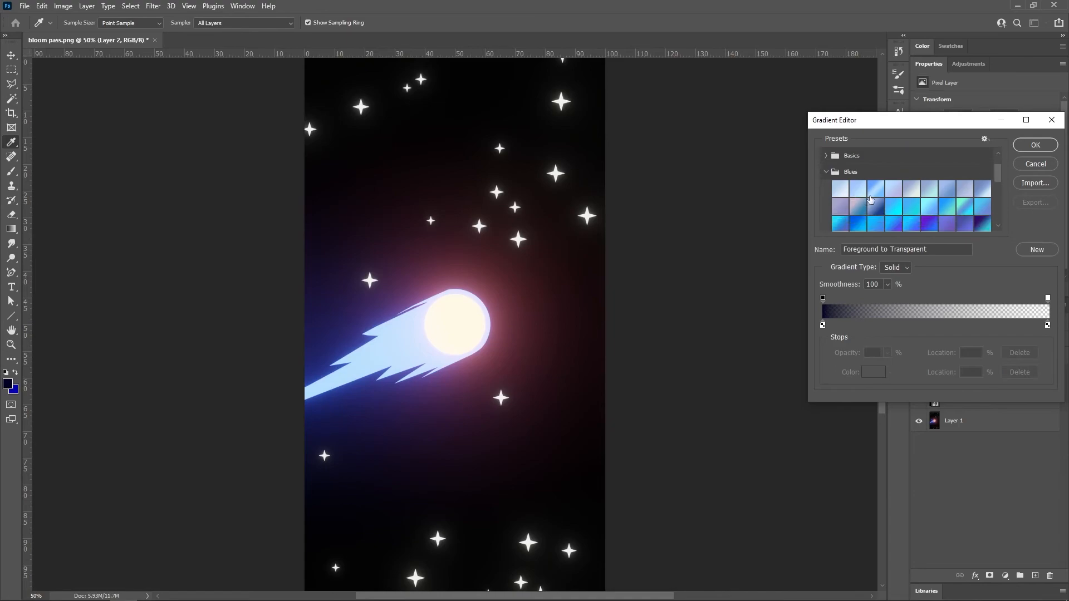
pyautogui.click(909, 205)
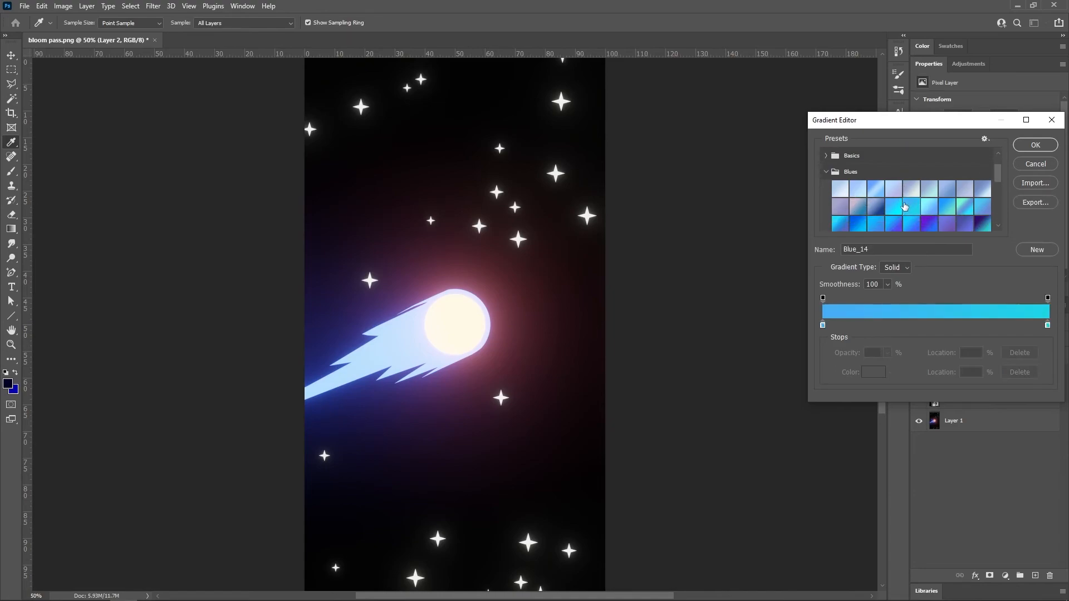
pyautogui.click(1034, 146)
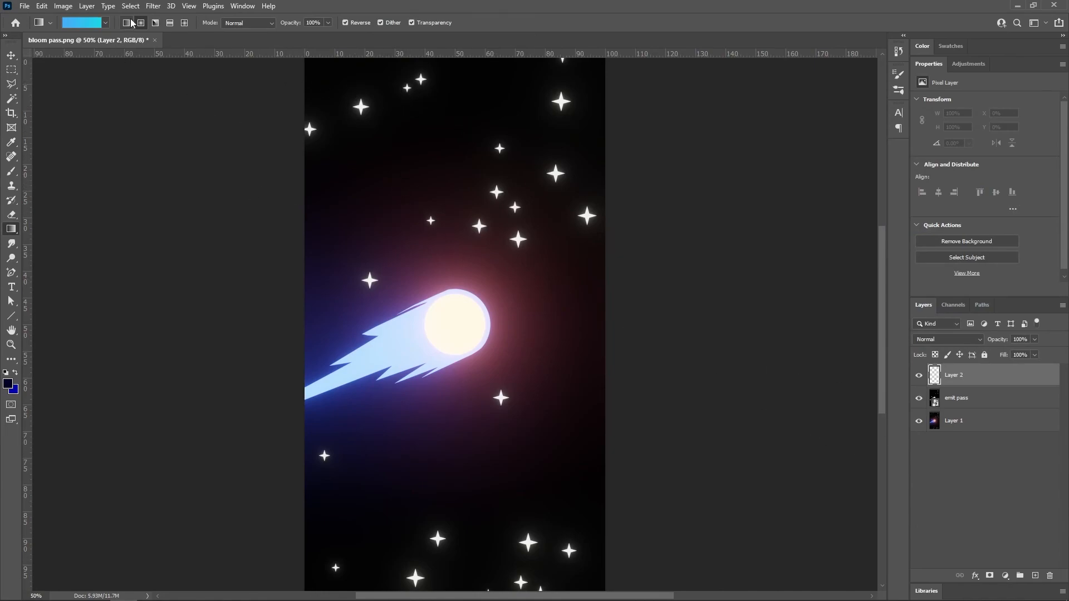
# Step: Fill the new layer with a diagonal linear gradient from upper left to lower right and set its blend mode to Color Dodge
pyautogui.moveTo(343, 75); pyautogui.dragTo(559, 512)
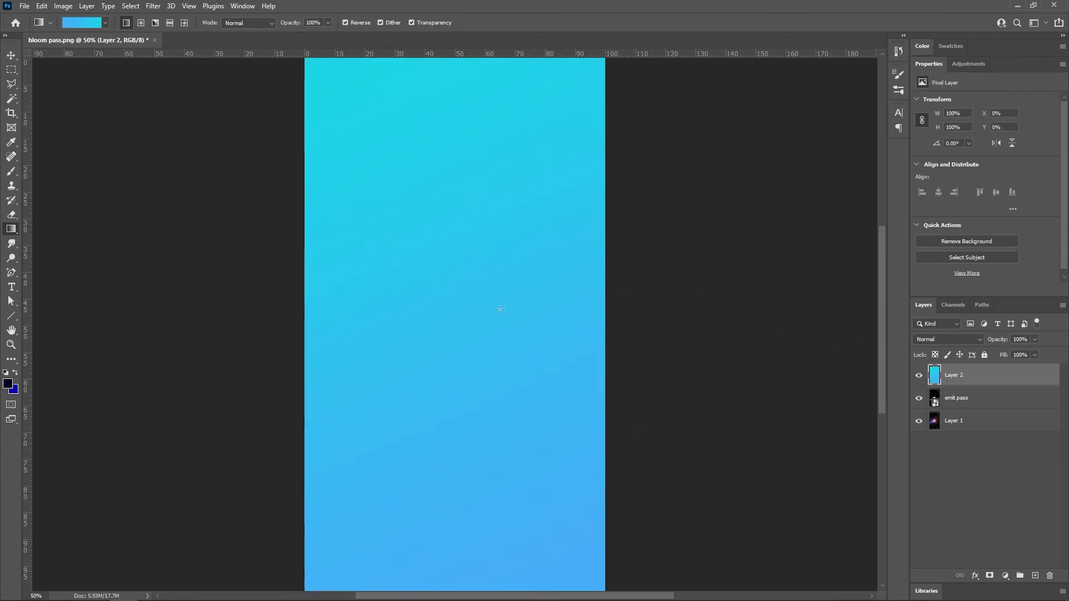
pyautogui.click(957, 339)
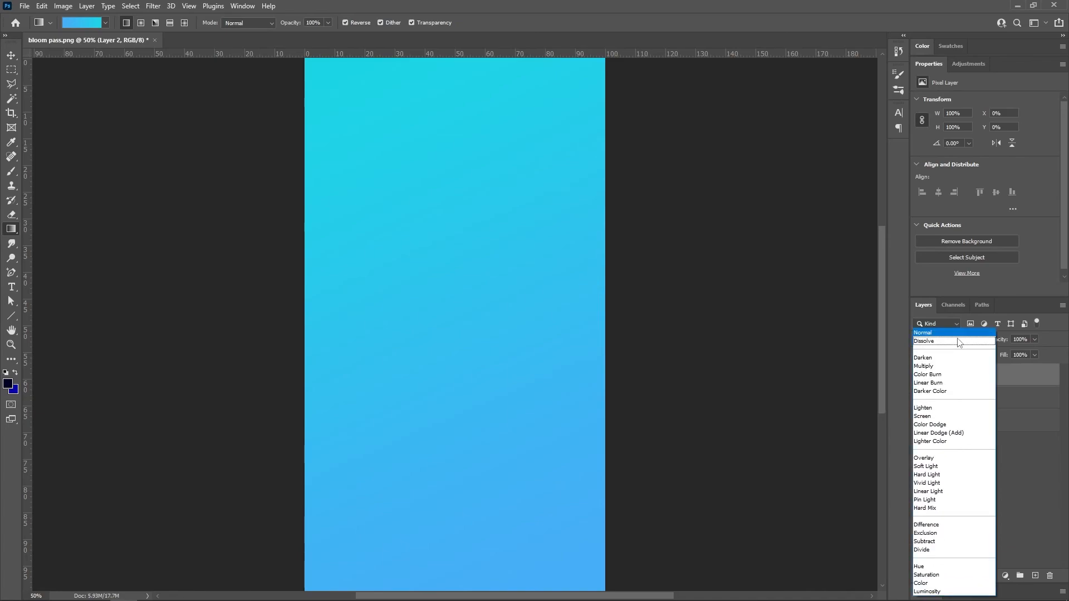
pyautogui.click(944, 425)
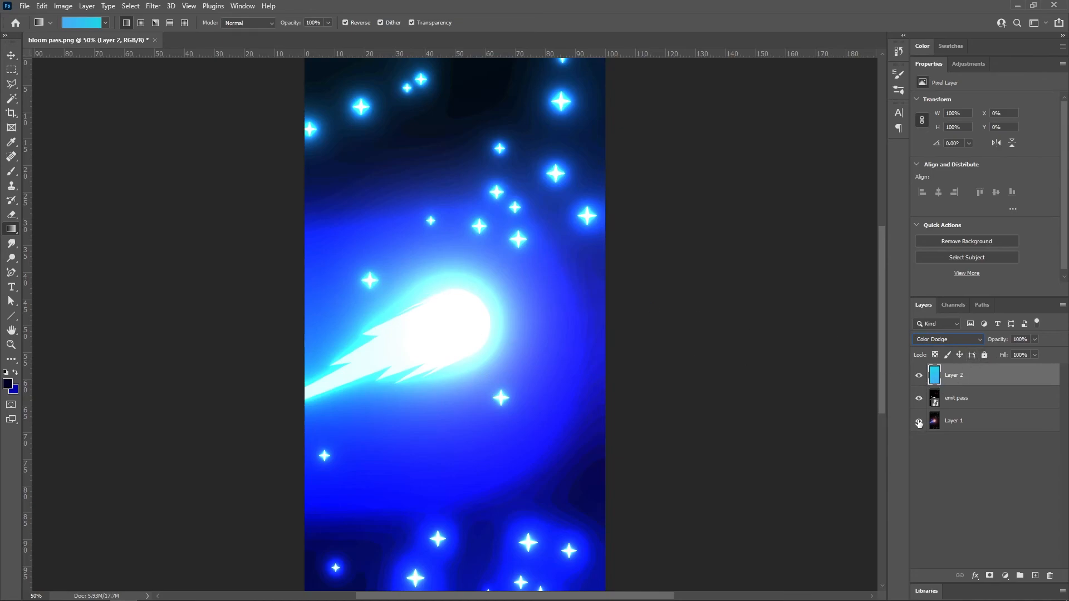
pyautogui.click(920, 421)
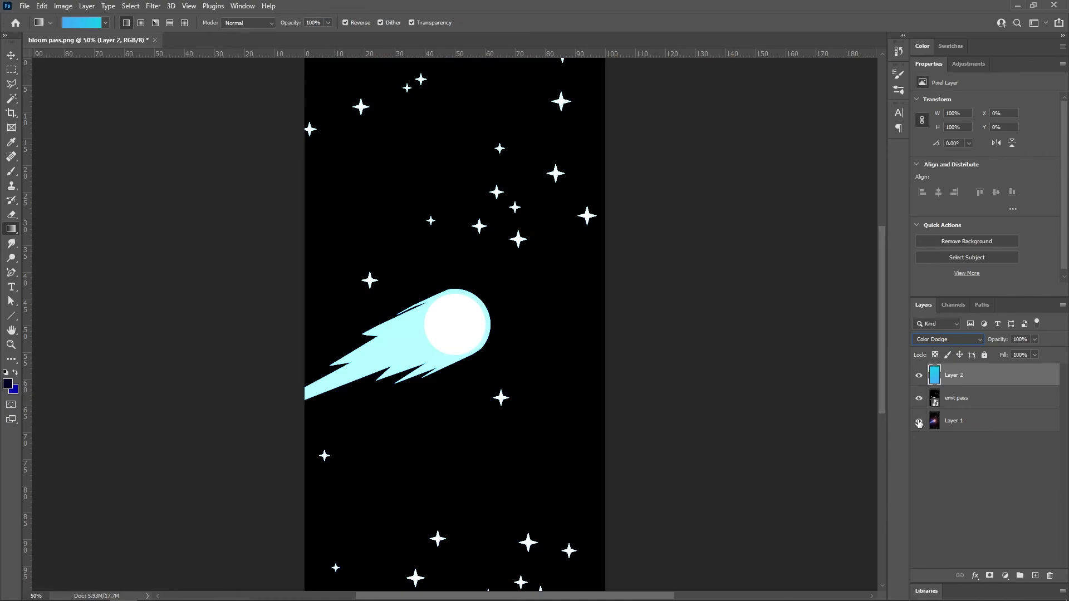
pyautogui.click(919, 422)
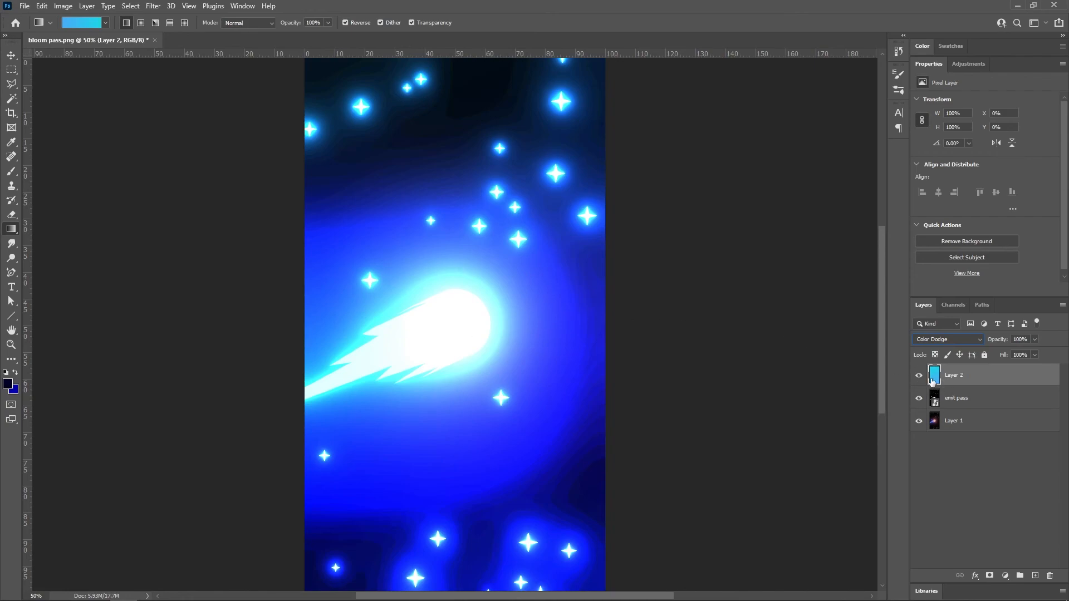
# Step: Add a mask to the gradient layer and draw a radial Foreground to Transparent gradient on it from the star's head toward the canvas's lower right
pyautogui.click(989, 575)
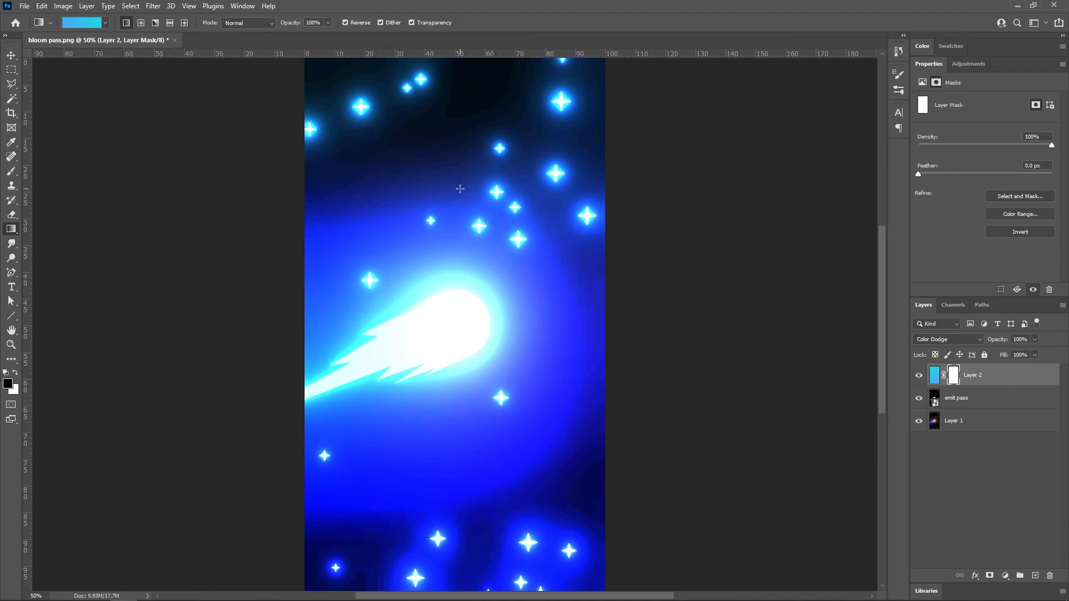
pyautogui.click(96, 27)
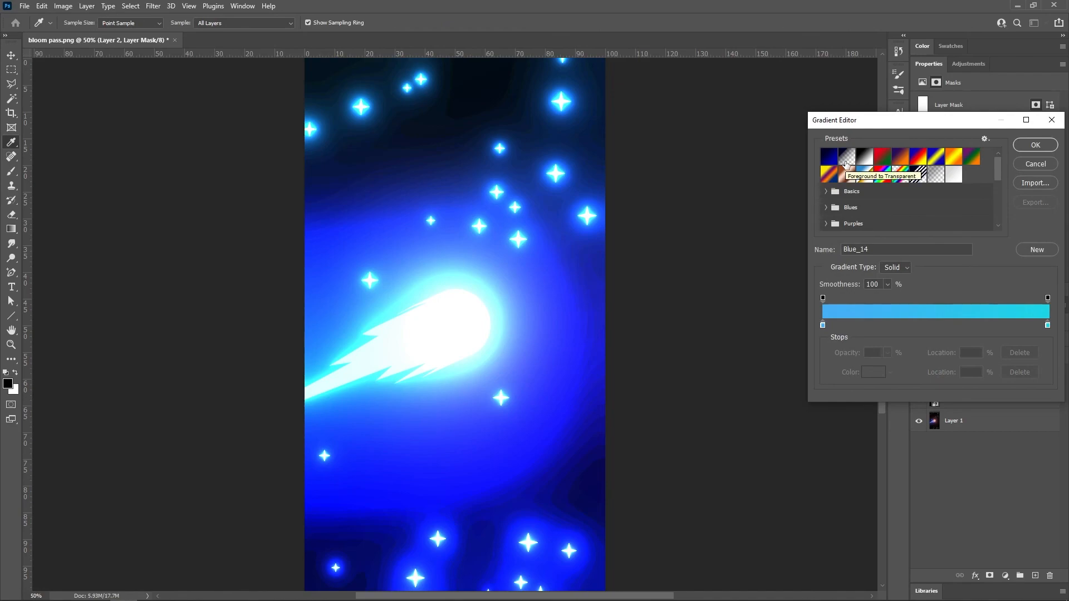
pyautogui.click(846, 162)
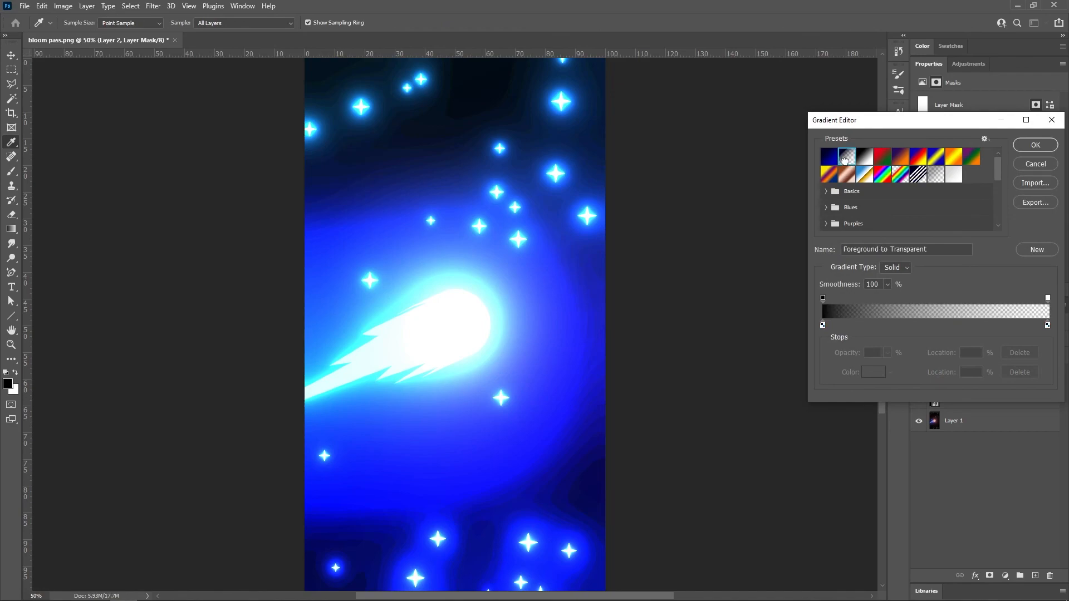
pyautogui.click(1035, 147)
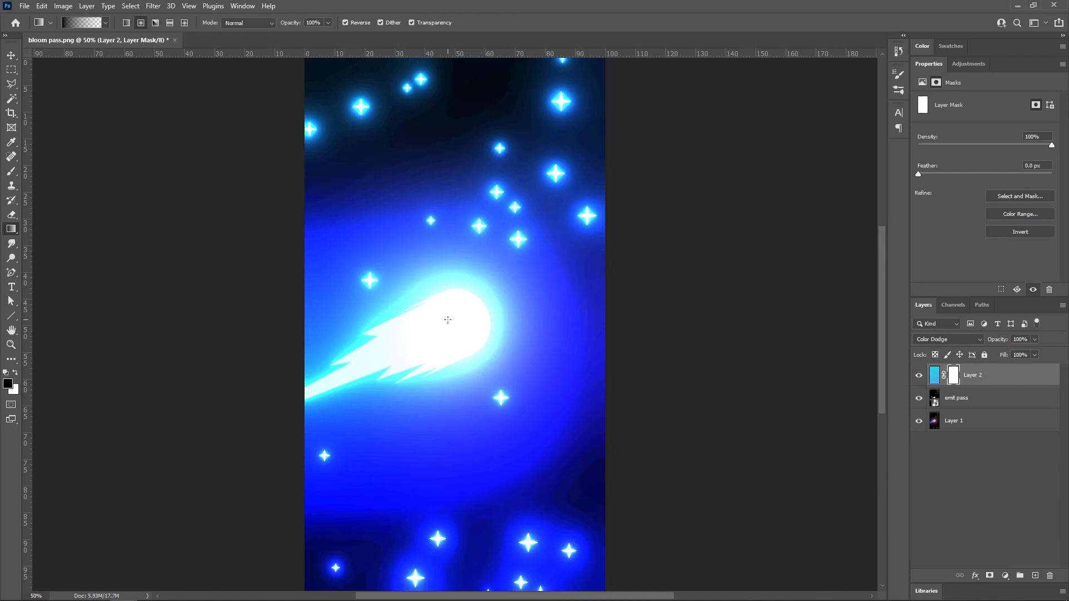
pyautogui.moveTo(450, 328); pyautogui.dragTo(583, 500)
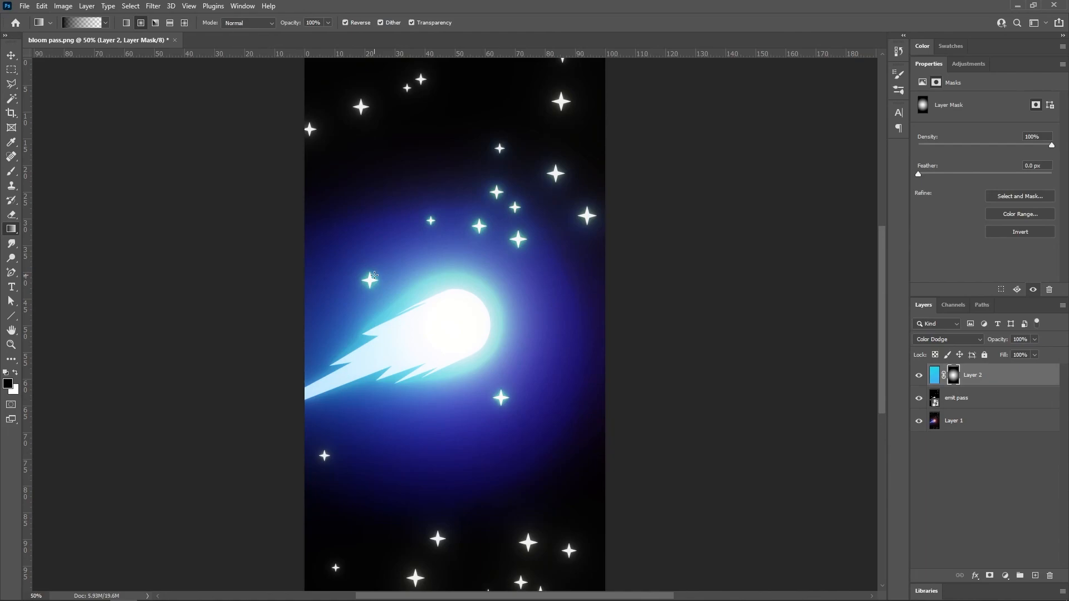
pyautogui.keyDown('alt'); pyautogui.scroll(-1, 537, 244); pyautogui.keyUp('alt')
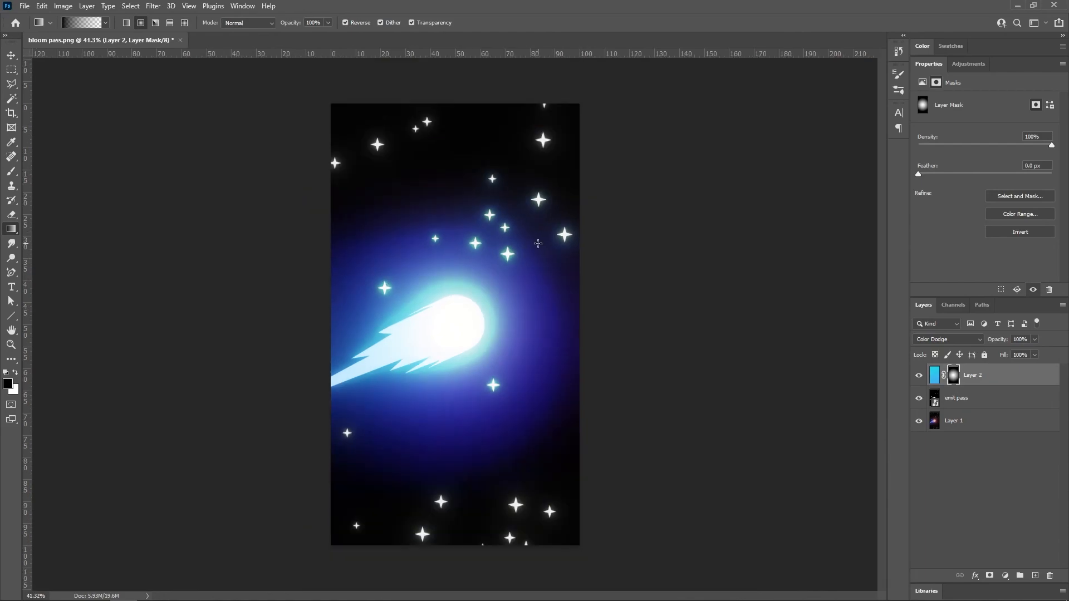